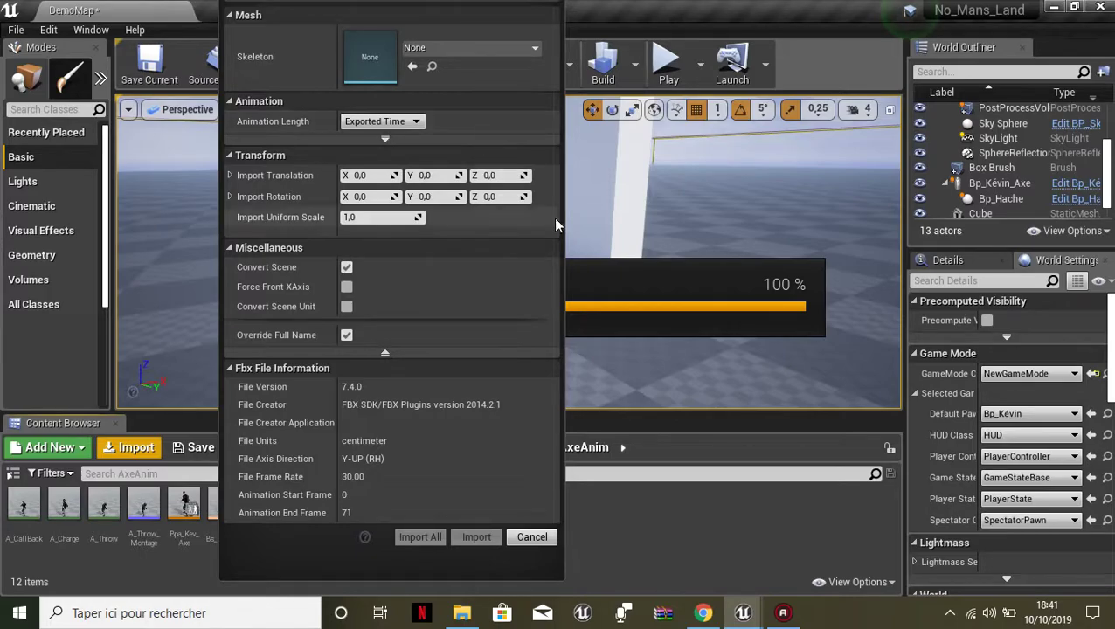
# - Switch to Mixamo in the browser and examine the Jumping animation preview on the character
pyautogui.click(702, 612)
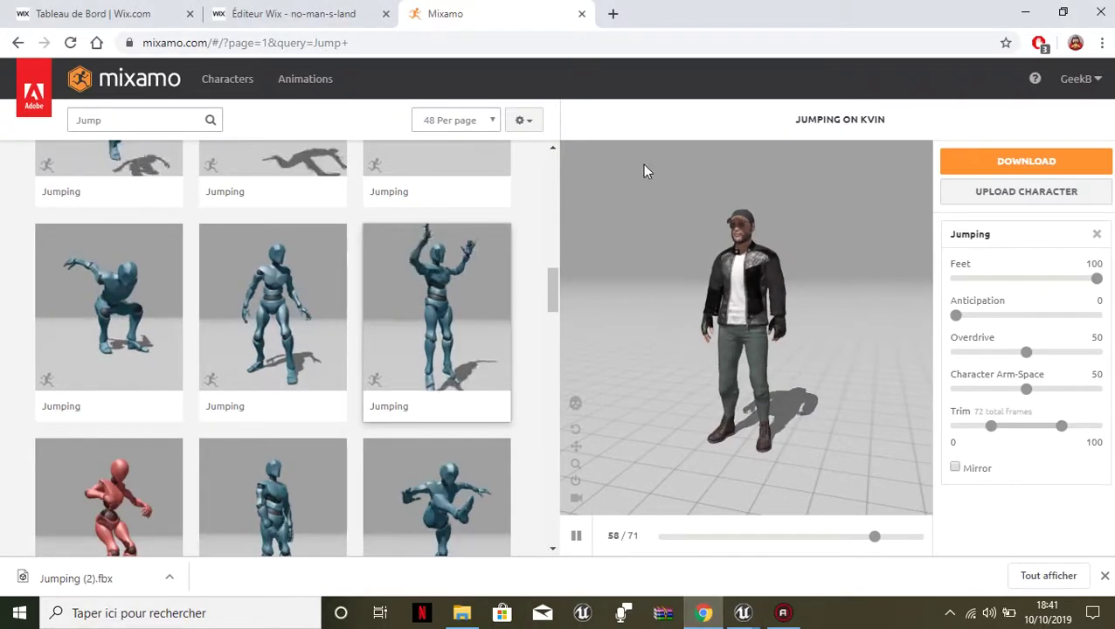
pyautogui.scroll(10, 201, 338)
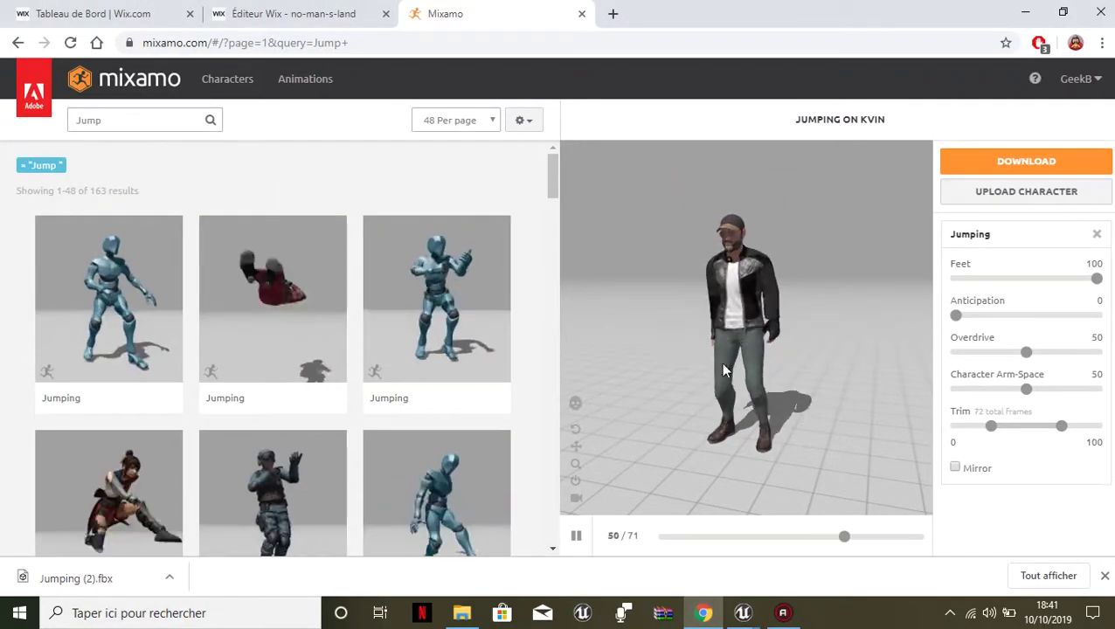
pyautogui.moveTo(684, 247)
pyautogui.mouseDown()
pyautogui.moveTo(832, 285)
pyautogui.moveTo(794, 251)
pyautogui.moveTo(629, 224)
pyautogui.moveTo(743, 297)
pyautogui.moveTo(698, 271)
pyautogui.moveTo(704, 255)
pyautogui.mouseUp()
pyautogui.moveTo(718, 342); pyautogui.dragTo(704, 302)
# - List the Mixamo characters without the Jump search filter and choose Remy for the Jumping animation
pyautogui.click(227, 80)
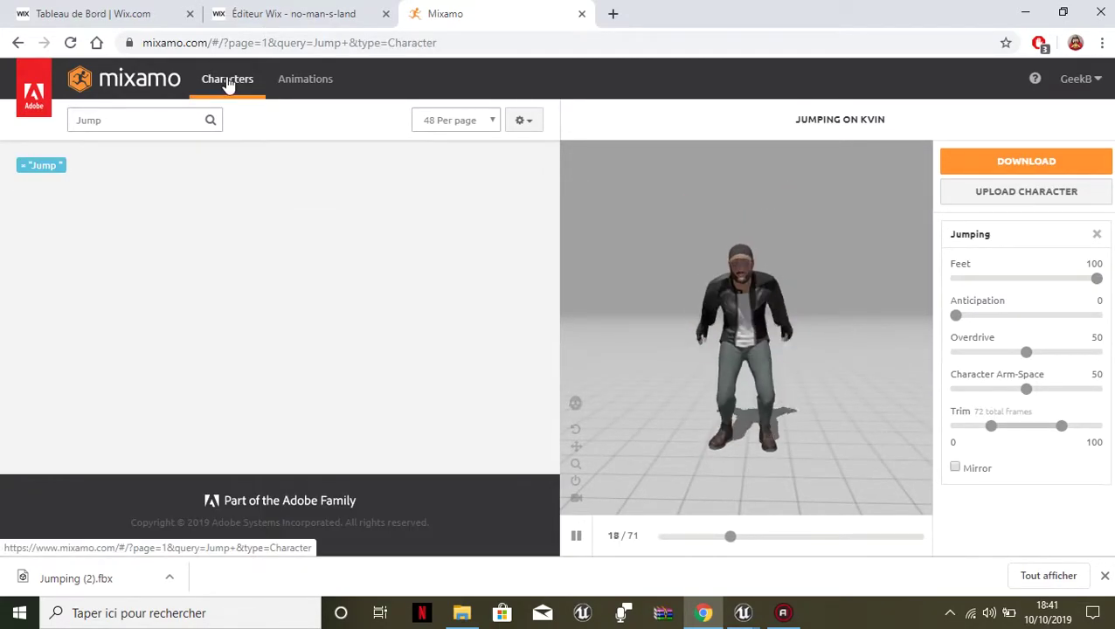
pyautogui.click(41, 165)
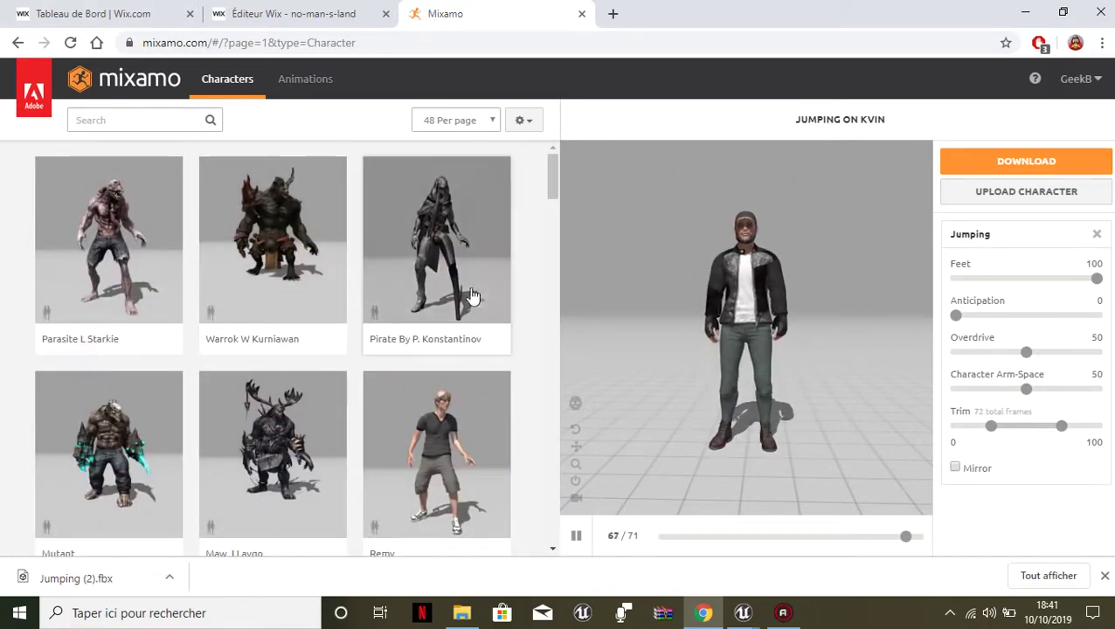
pyautogui.click(437, 389)
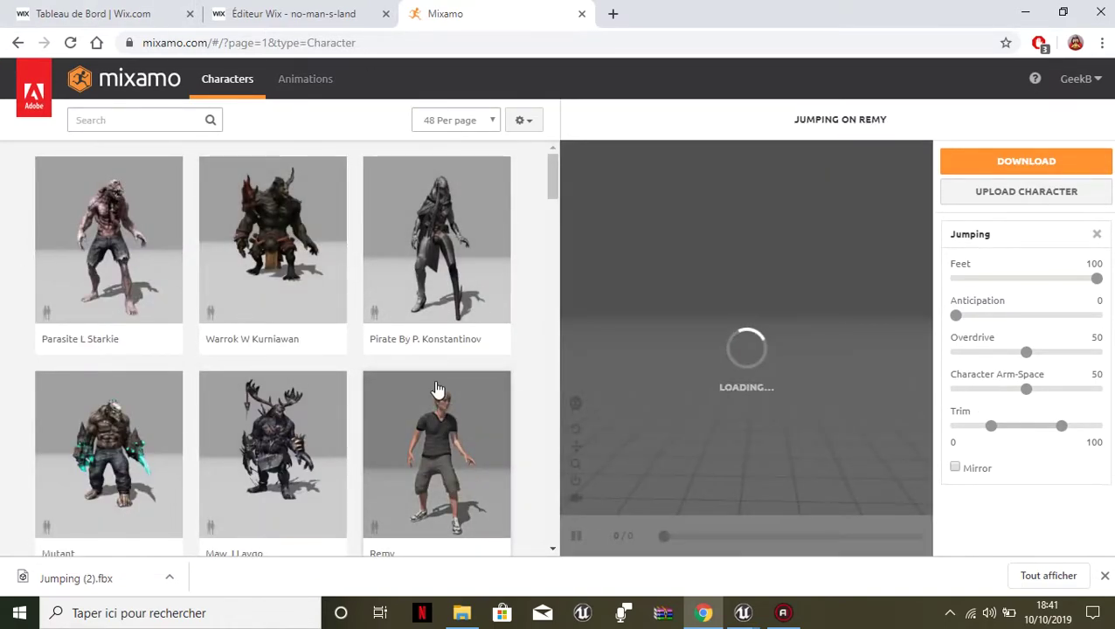
# - List the Mixamo animations, pause the Jumping preview and examine Remy's pose from several angles
pyautogui.click(309, 87)
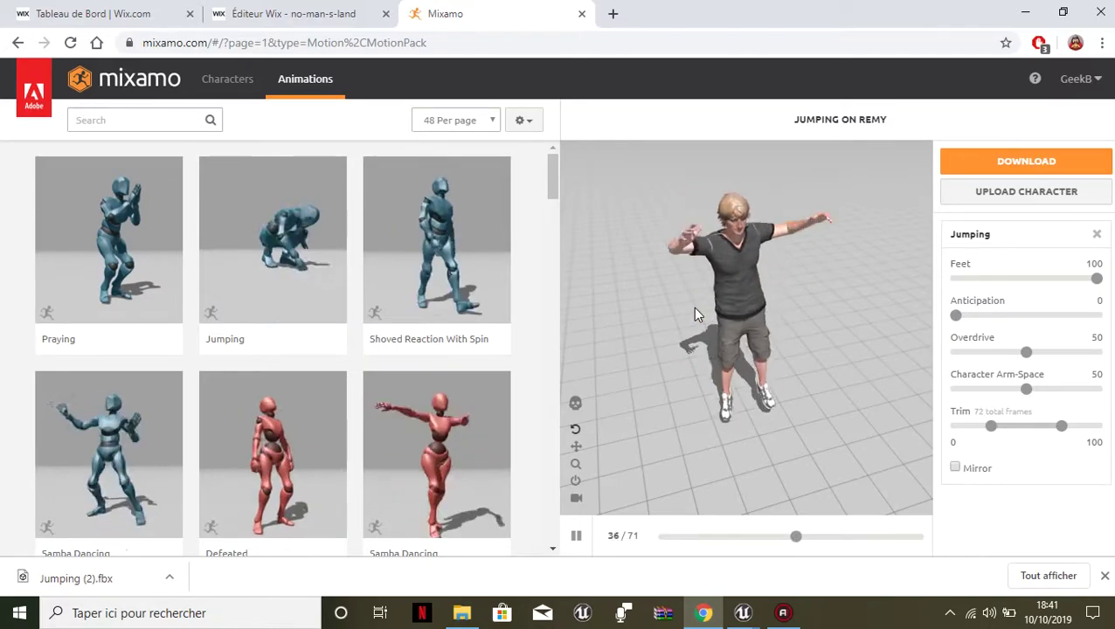
pyautogui.click(573, 539)
pyautogui.moveTo(821, 315); pyautogui.dragTo(789, 150)
pyautogui.moveTo(600, 247); pyautogui.dragTo(908, 210)
# - Review the download settings of the Jumping animation on Remy and close them without downloading
pyautogui.click(1016, 166)
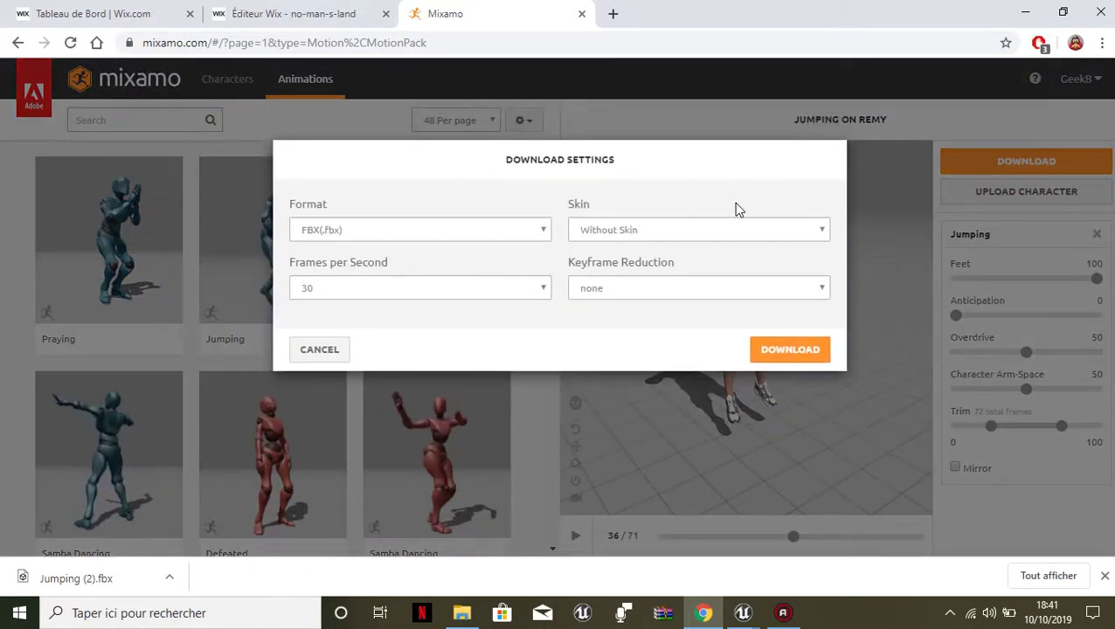
pyautogui.click(319, 351)
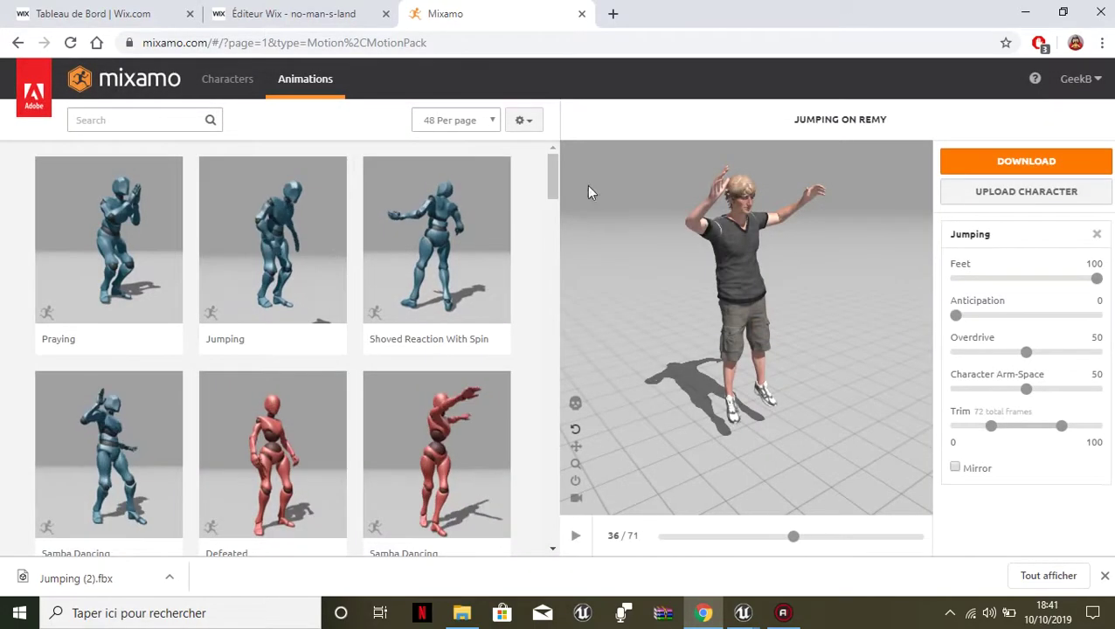
pyautogui.moveTo(689, 324); pyautogui.dragTo(665, 246)
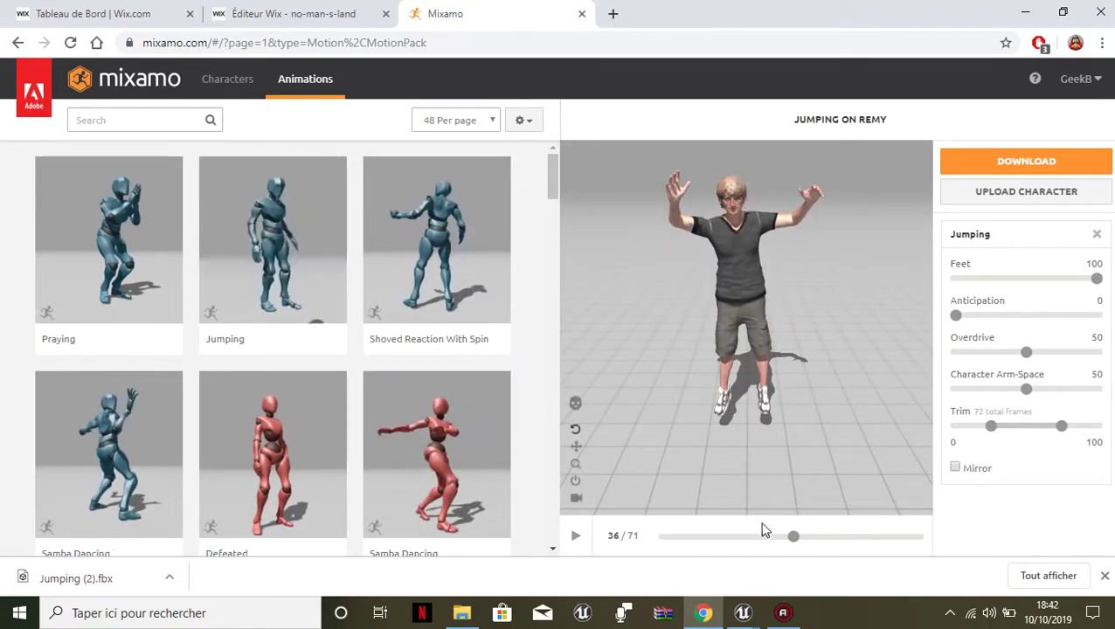
# - Switch back to the Unreal Editor and import the jumping FBX animation using Kevin_Skeleton as its skeleton
pyautogui.moveTo(743, 612)
pyautogui.click(760, 559)
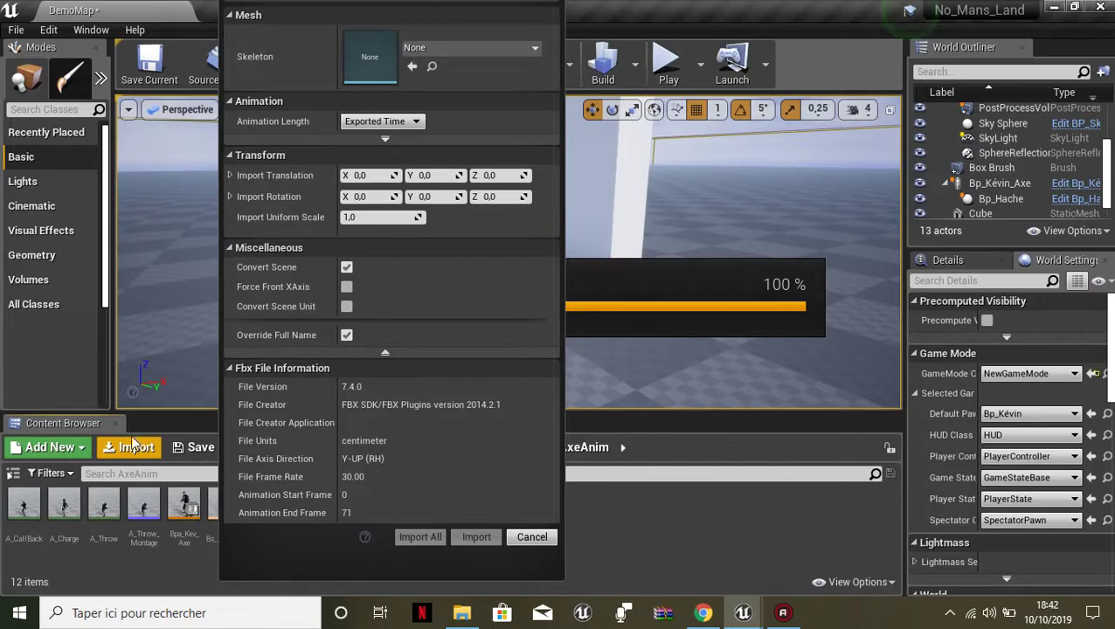
pyautogui.click(484, 51)
pyautogui.click(479, 175)
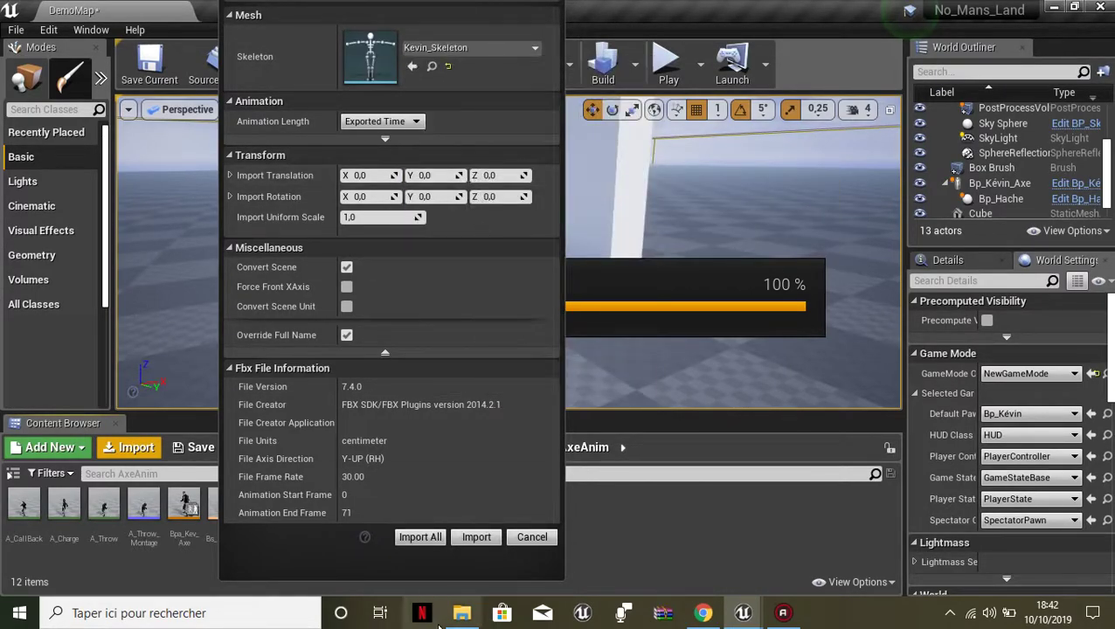
pyautogui.click(481, 536)
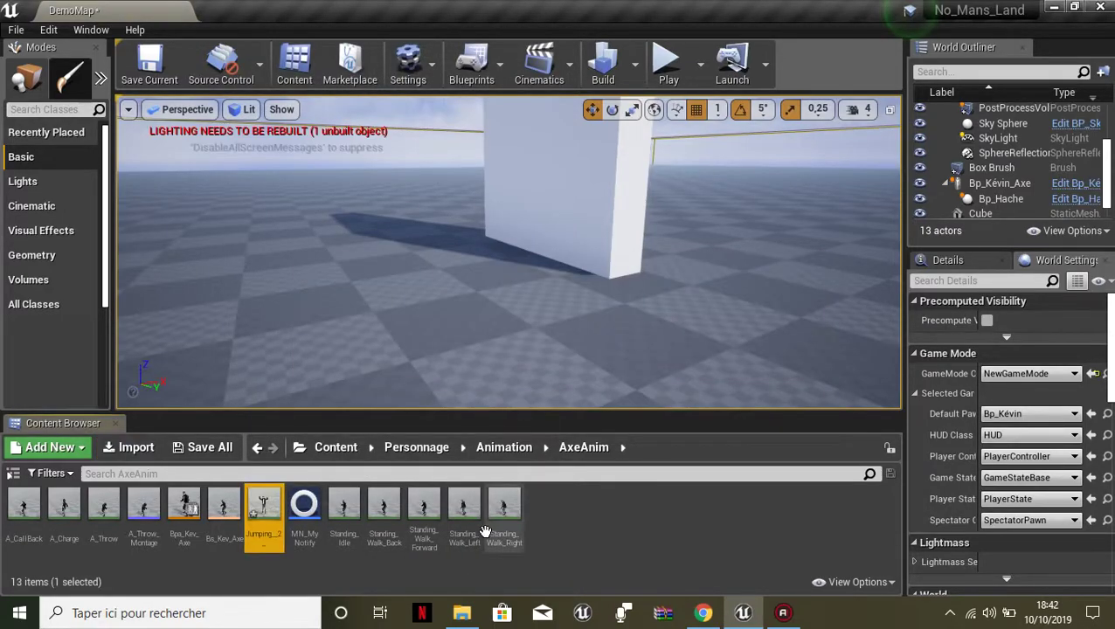
# - Rename the newly imported jumping animation in the AxeAnim folder as Jump
pyautogui.click(567, 522)
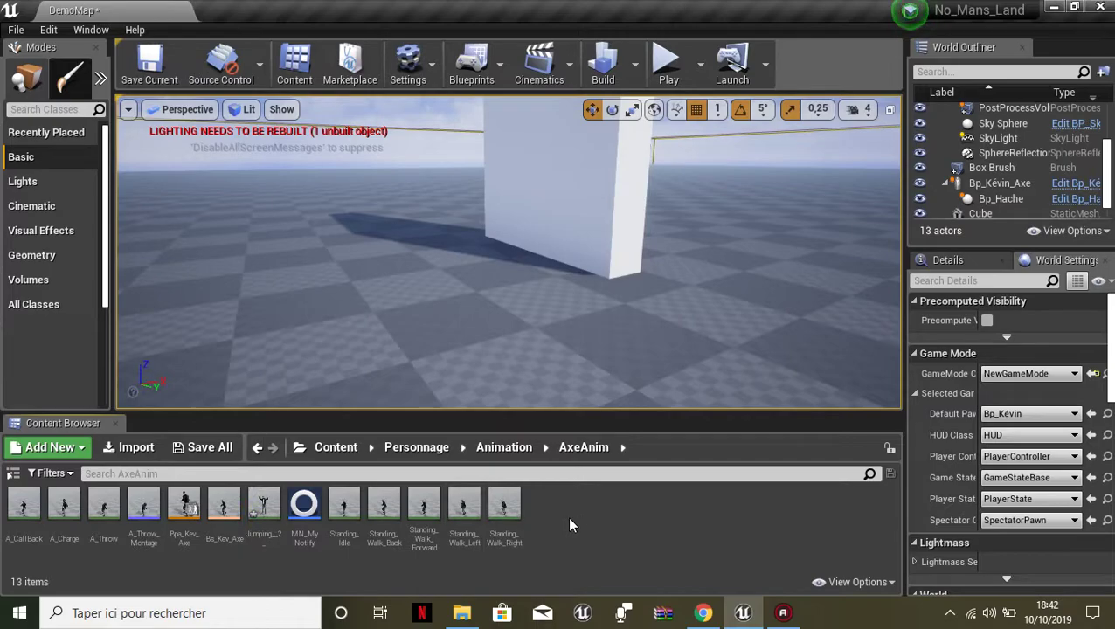
pyautogui.click(276, 515)
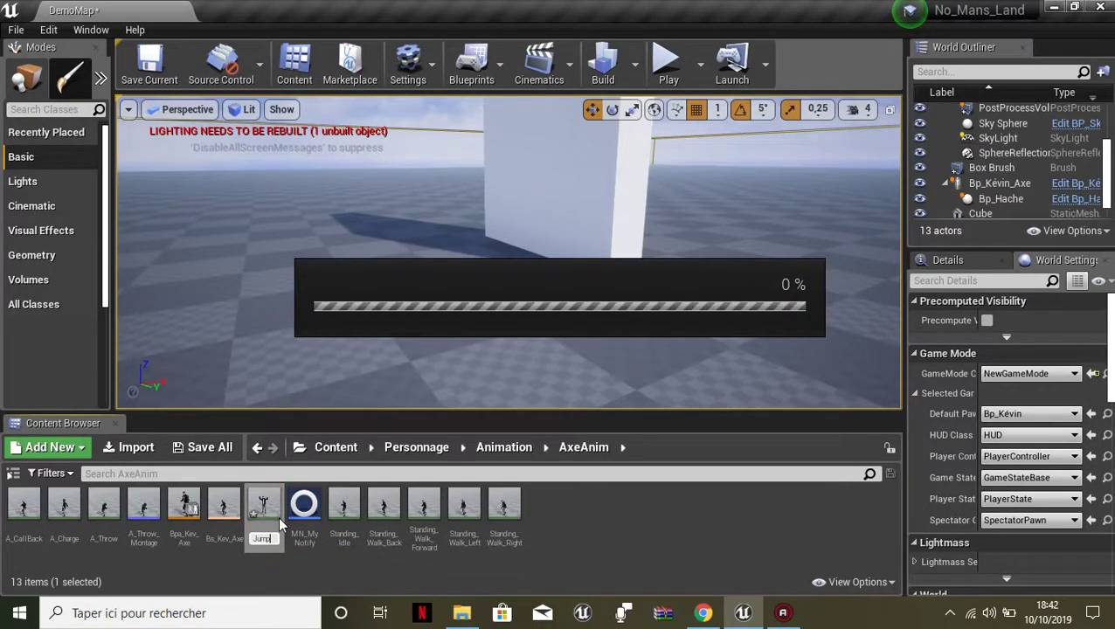
pyautogui.press('Return')
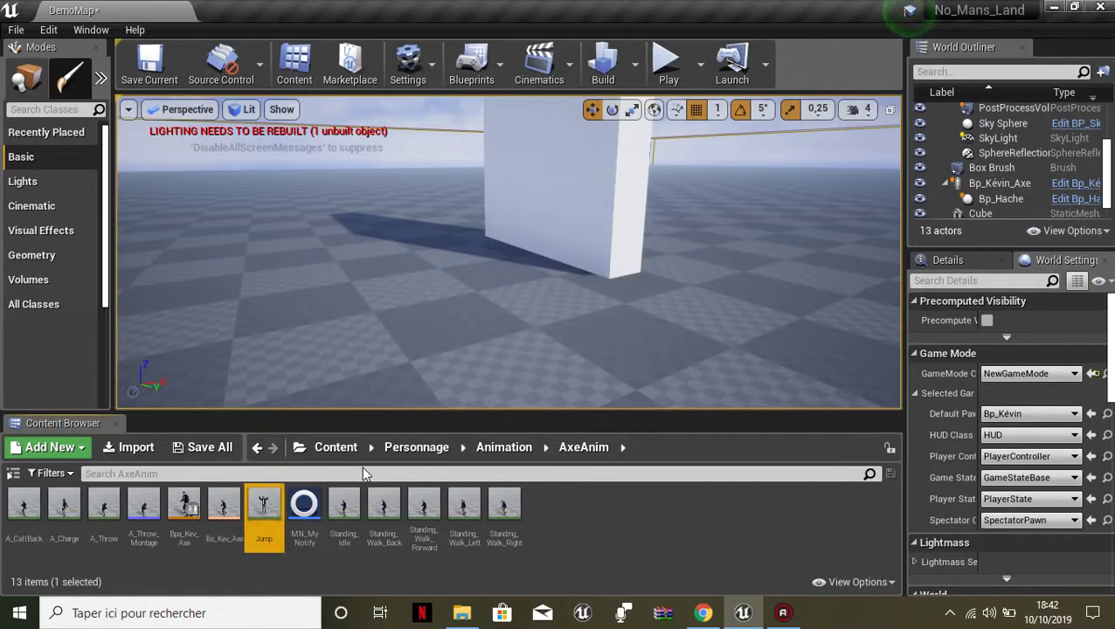
# - Open the Jump animation, enlarge its preview viewport and inspect the character's mid-jump pose with the axe
pyautogui.doubleClick(277, 523)
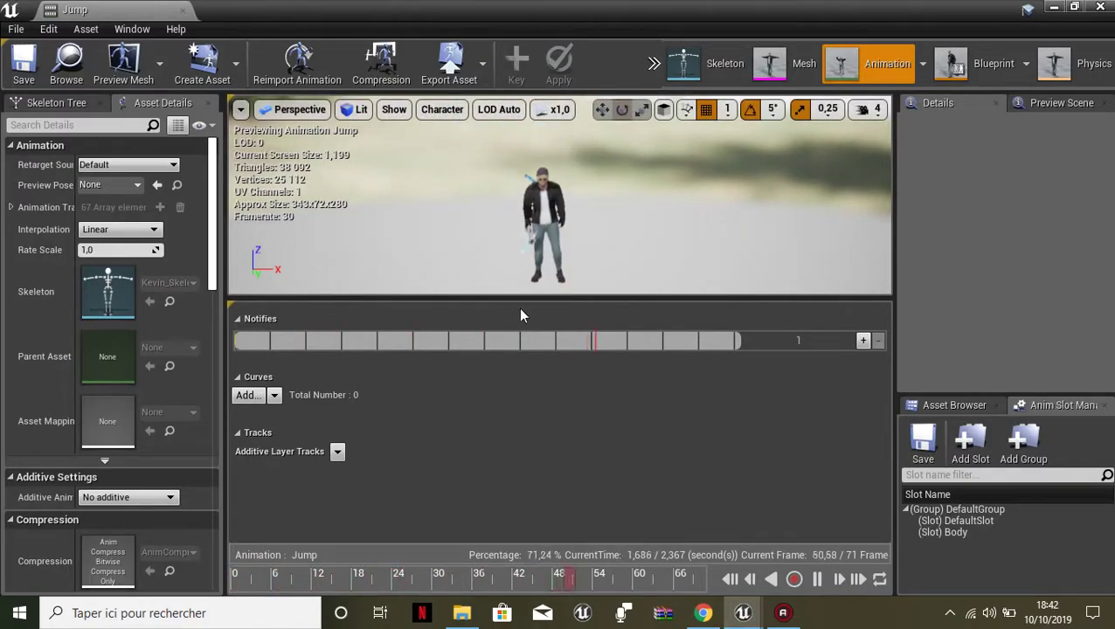
pyautogui.moveTo(520, 298); pyautogui.dragTo(510, 387)
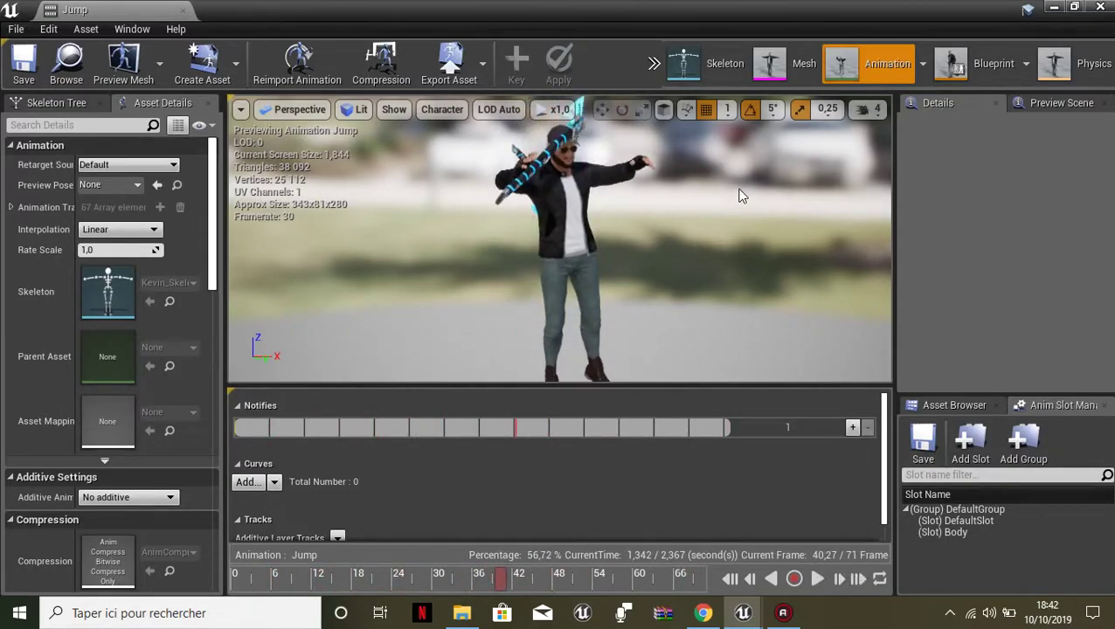
pyautogui.scroll(-3, 728, 194)
pyautogui.scroll(3, 603, 227)
pyautogui.scroll(5, 592, 230)
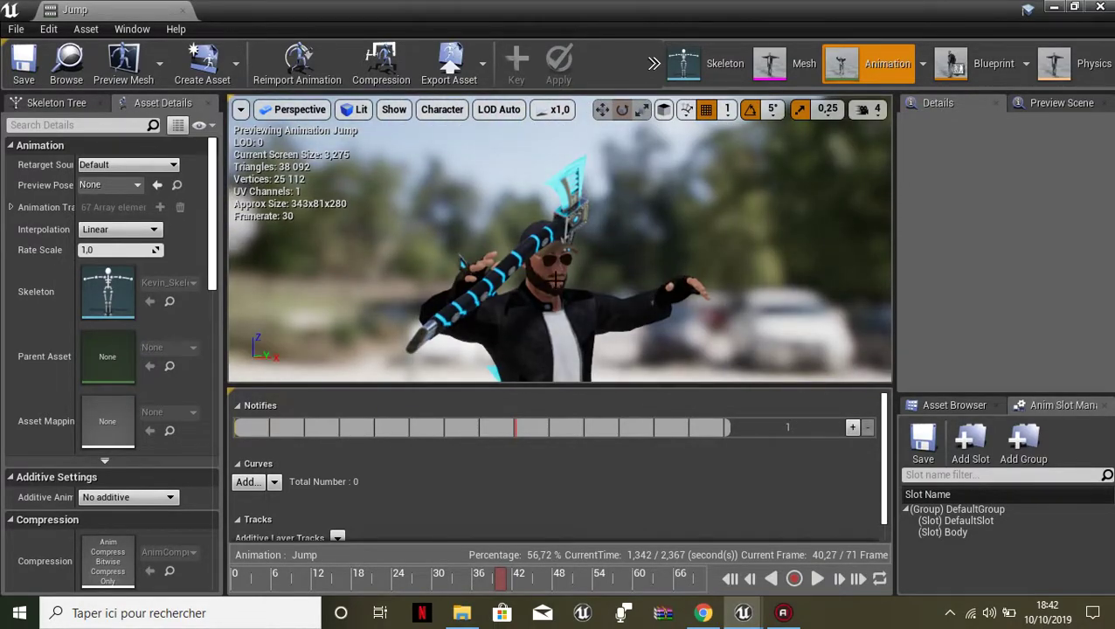
pyautogui.moveTo(555, 280); pyautogui.dragTo(556, 280, button='right')
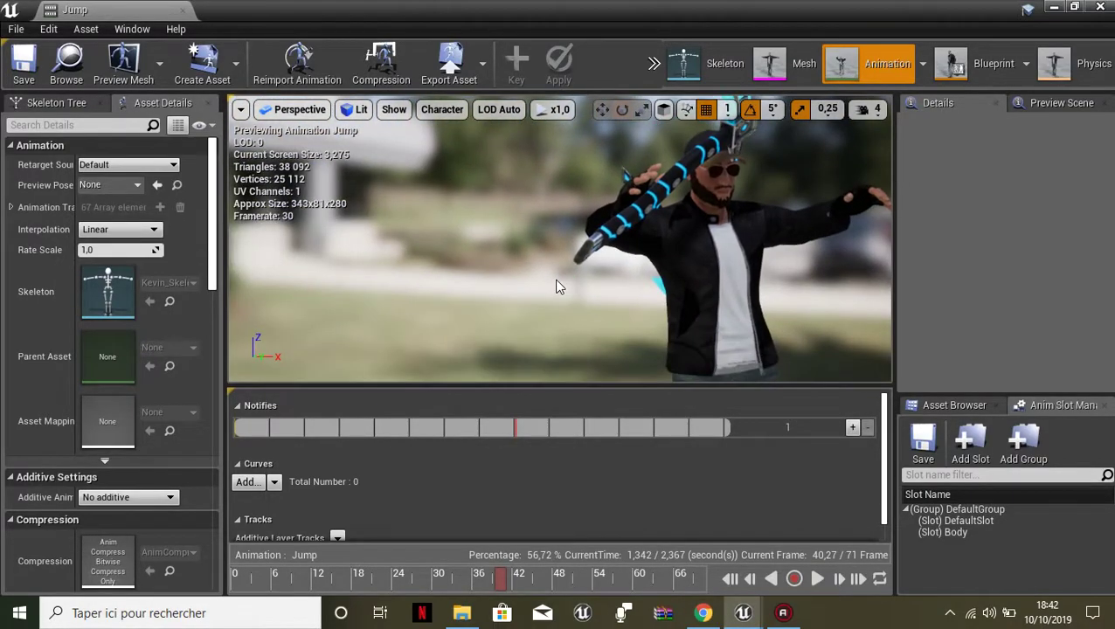
pyautogui.scroll(-5, 612, 280)
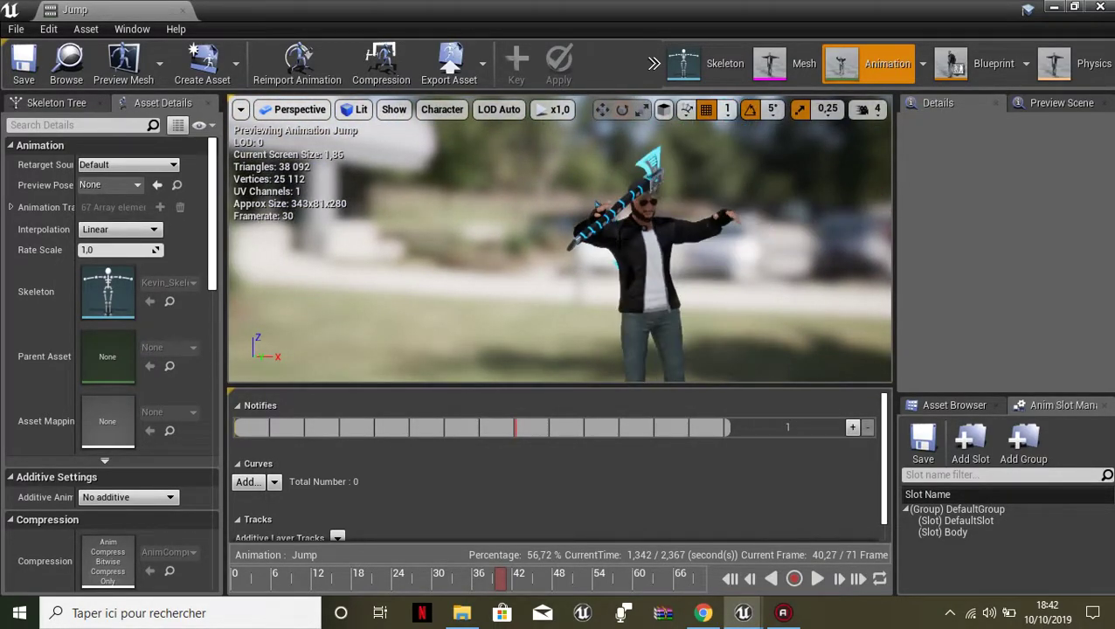
pyautogui.moveTo(677, 262); pyautogui.dragTo(692, 294, button='right')
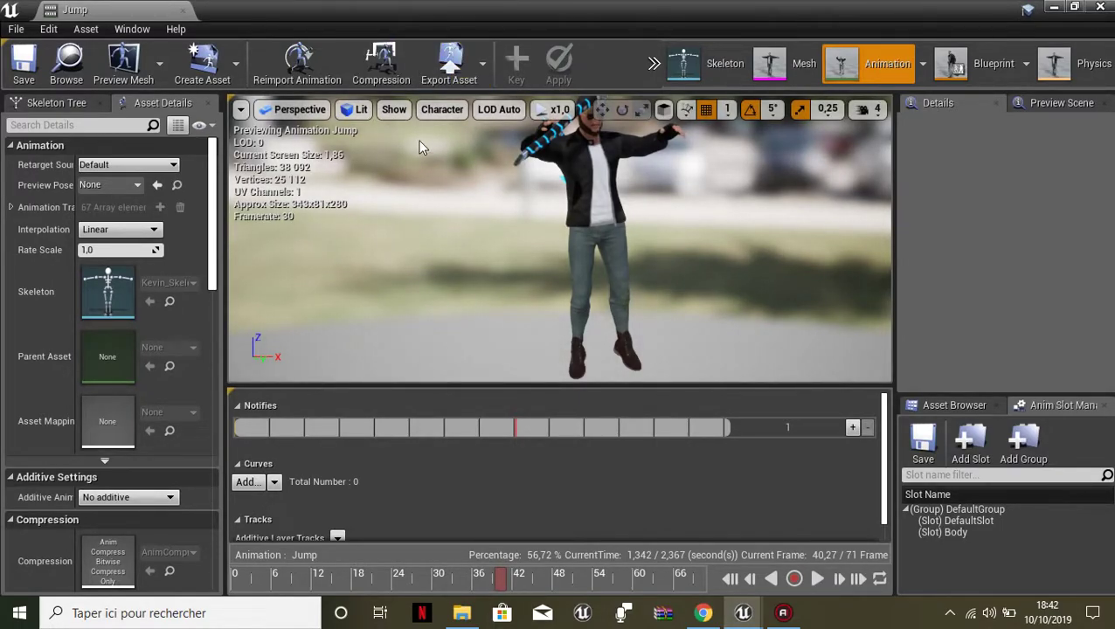
# - Examine the Arme socket in the skeleton tree and its available actions, and return to the asset details
pyautogui.click(122, 66)
pyautogui.click(126, 60)
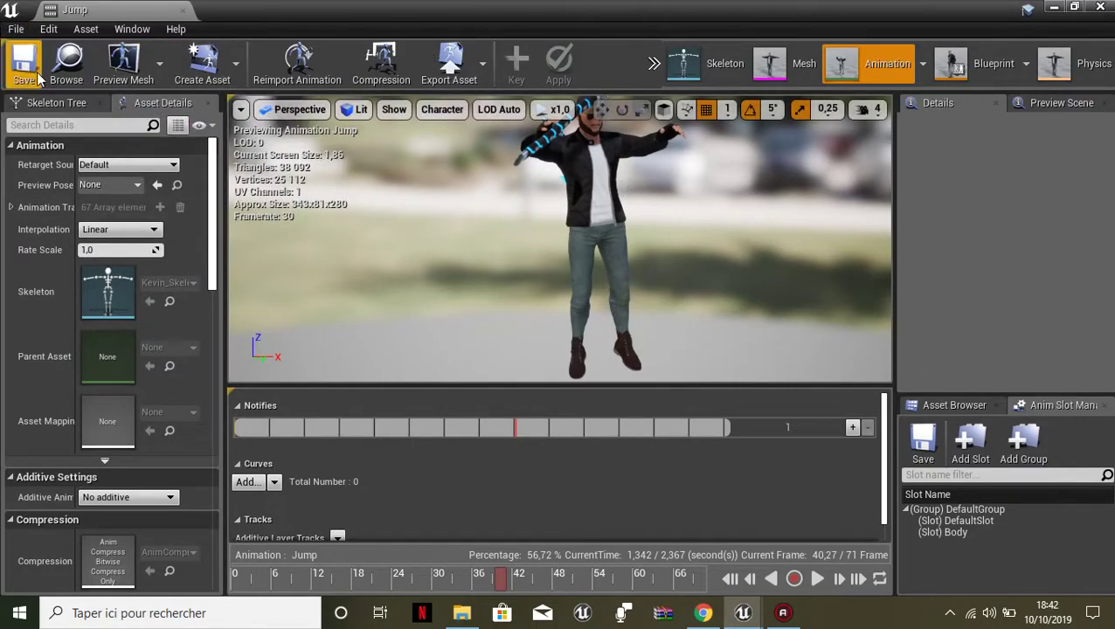
pyautogui.click(51, 103)
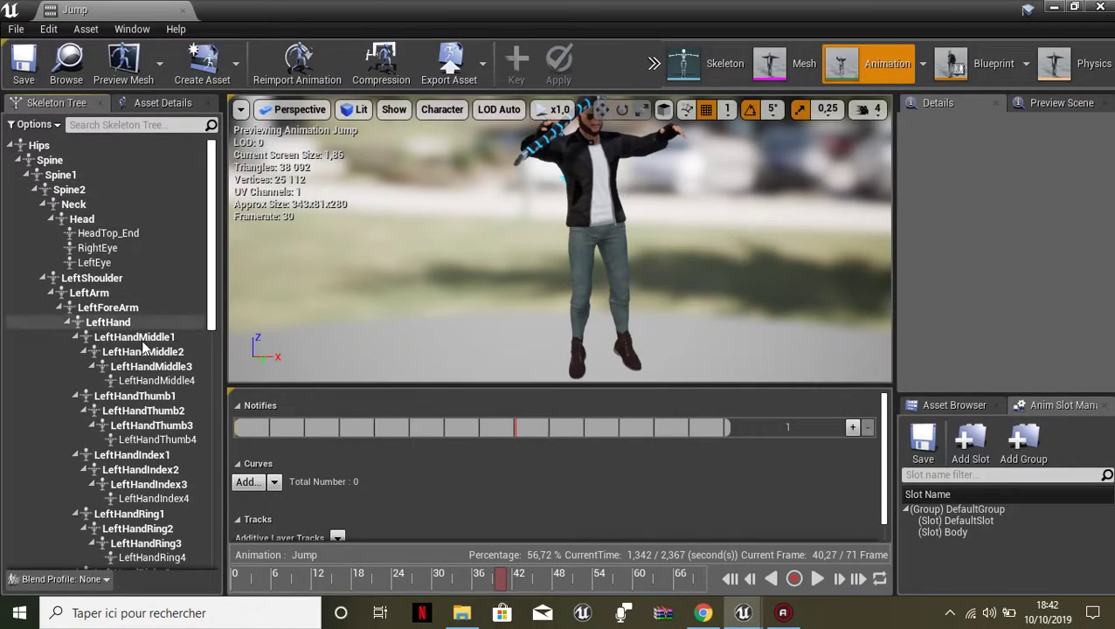
pyautogui.scroll(-5, 158, 358)
pyautogui.scroll(-6, 158, 359)
pyautogui.click(153, 253)
pyautogui.scroll(-2, 385, 264)
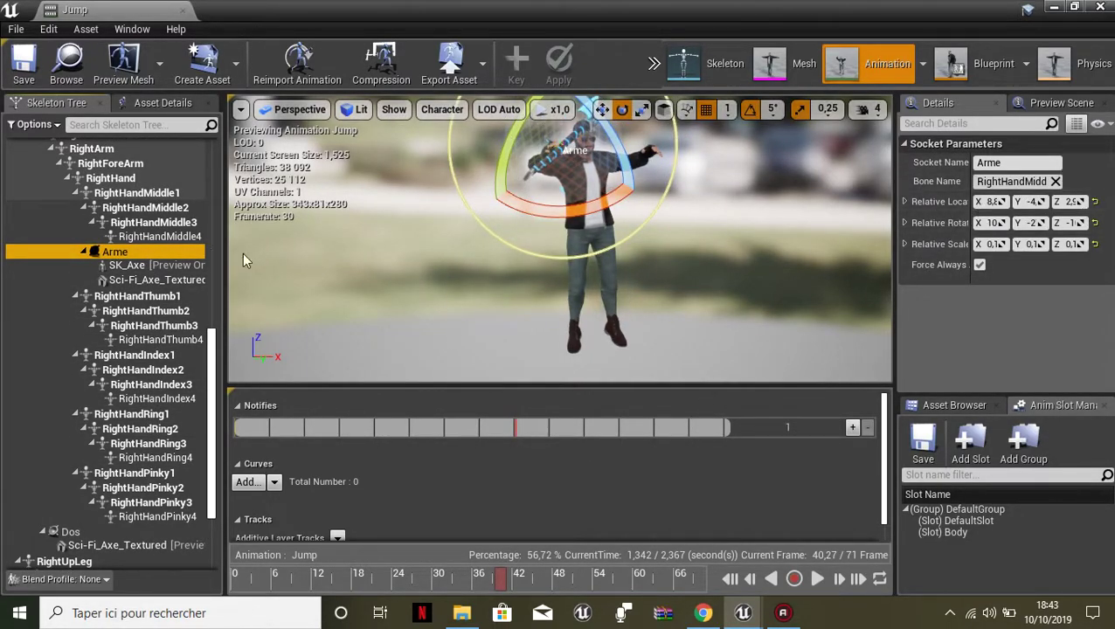
pyautogui.rightClick(112, 253)
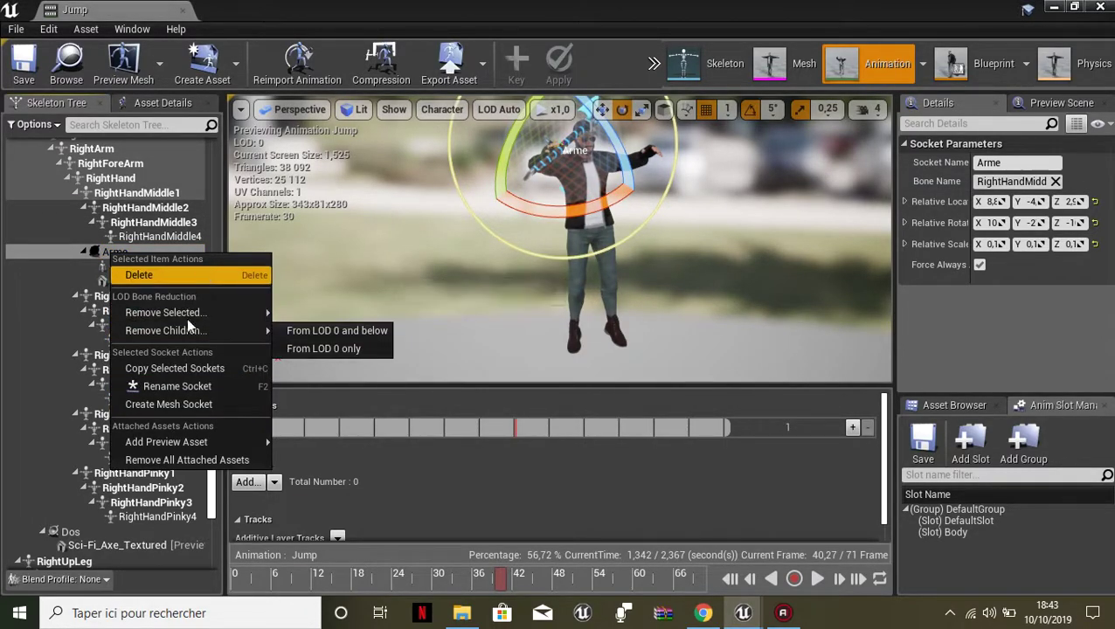
pyautogui.moveTo(203, 440)
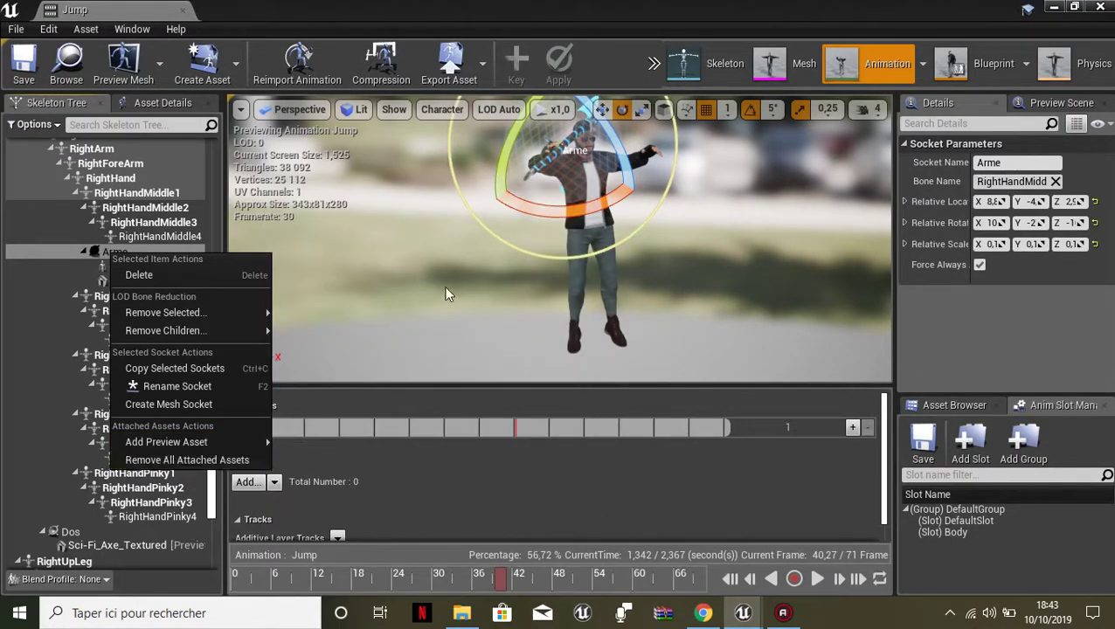
pyautogui.click(5, 230)
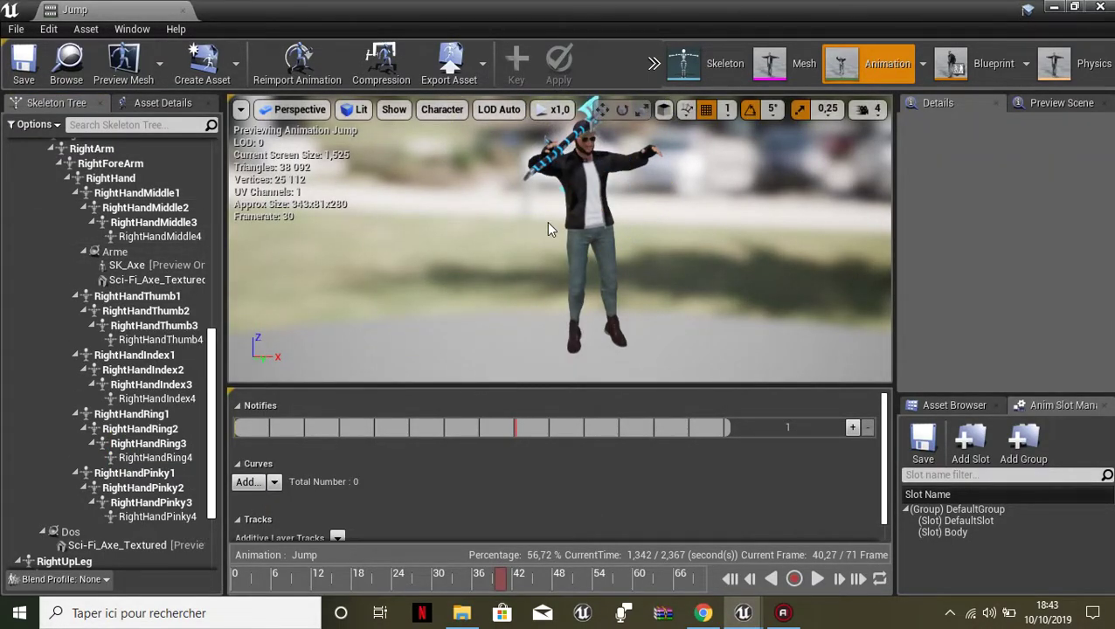
pyautogui.click(163, 103)
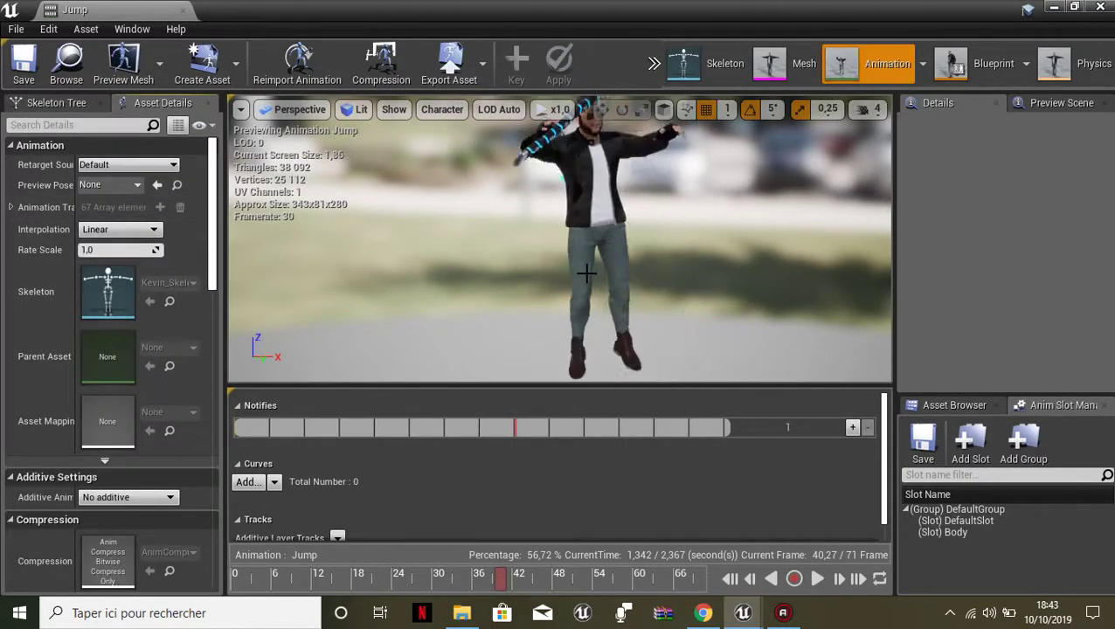
# - Try removing frames 0 to 40 from the Jump animation, scrub through the shortened sequence and undo the removal
pyautogui.moveTo(503, 583)
pyautogui.mouseDown()
pyautogui.moveTo(249, 577)
pyautogui.moveTo(614, 578)
pyautogui.moveTo(429, 578)
pyautogui.moveTo(428, 556)
pyautogui.moveTo(471, 550)
pyautogui.moveTo(417, 555)
pyautogui.moveTo(483, 570)
pyautogui.mouseUp()
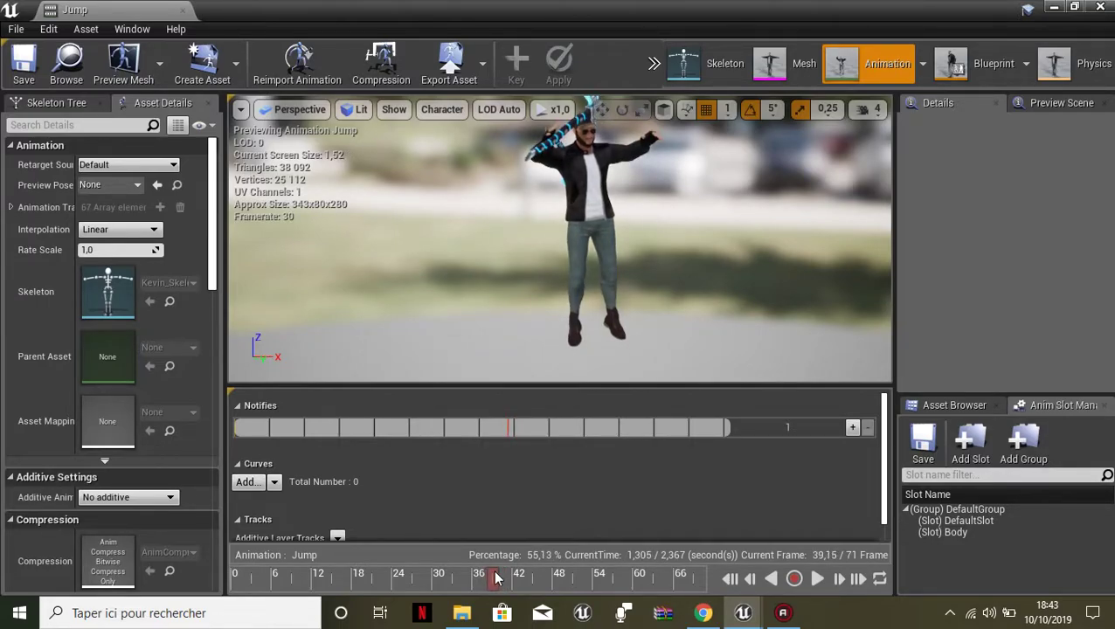
pyautogui.rightClick(498, 578)
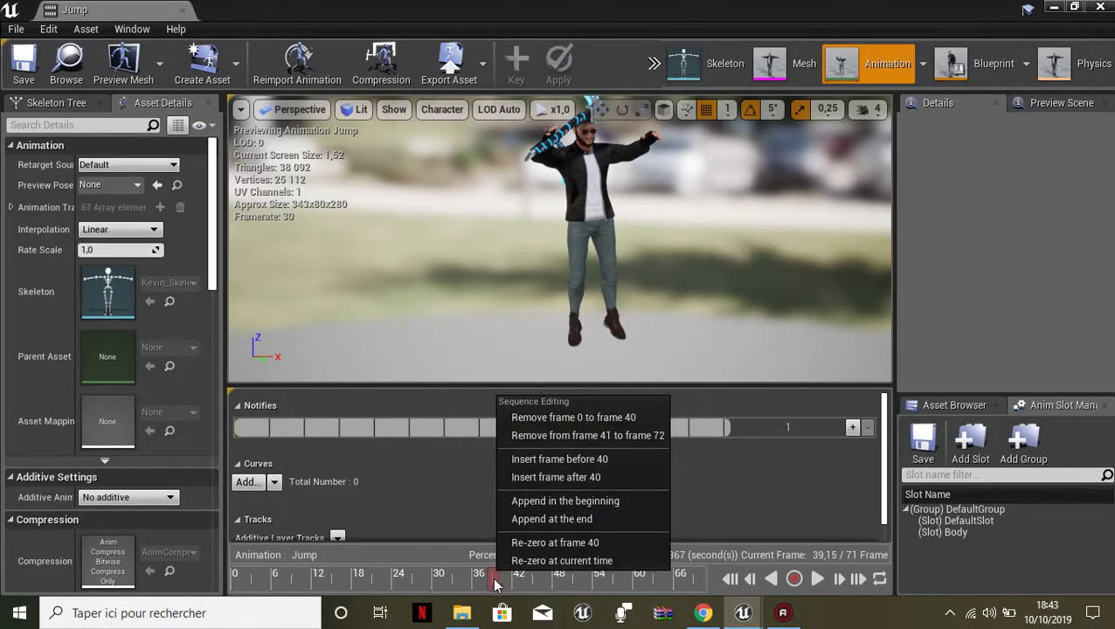
pyautogui.click(609, 417)
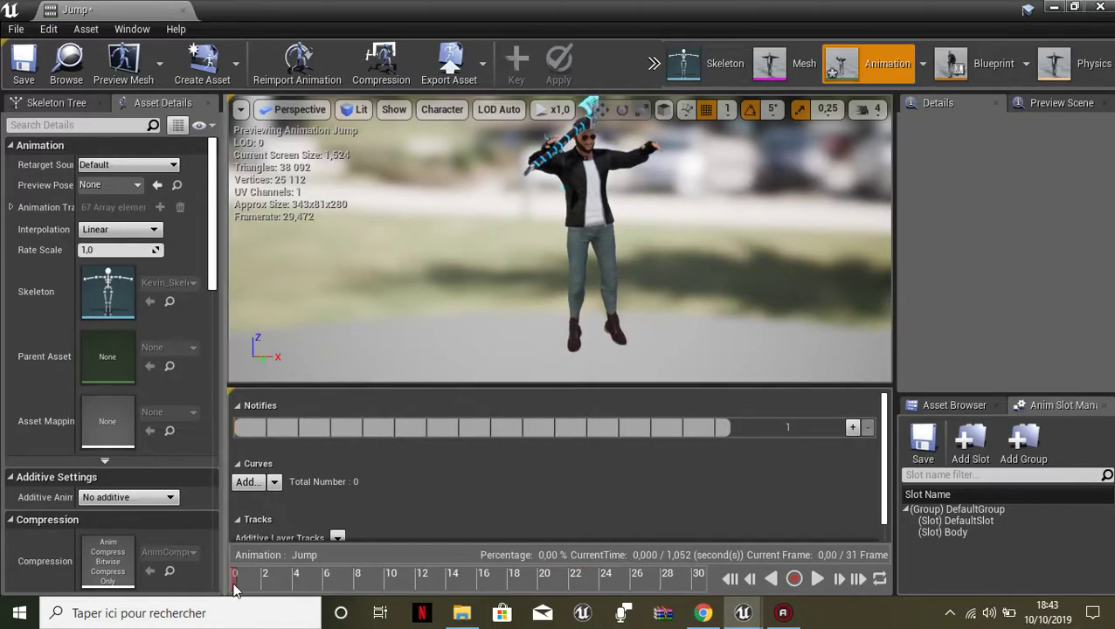
pyautogui.moveTo(234, 583); pyautogui.dragTo(260, 559)
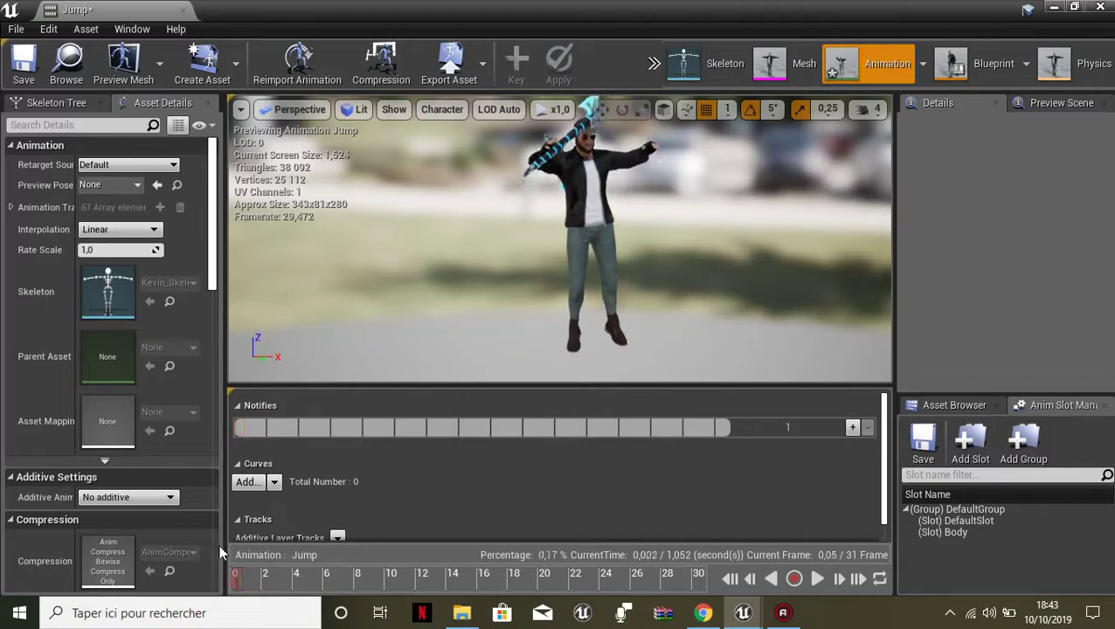
pyautogui.click(305, 559)
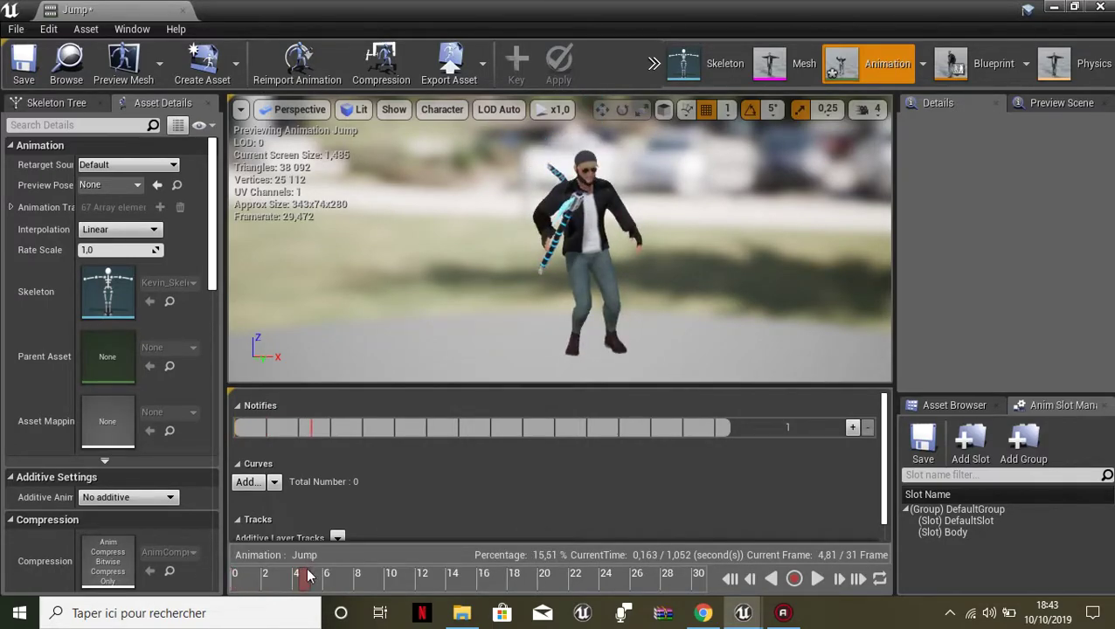
pyautogui.hotkey('ctrl', 'z')
# - Remove frames 40 to 72 from the Jump animation and scrub through the remaining sequence
pyautogui.moveTo(235, 590); pyautogui.dragTo(497, 594)
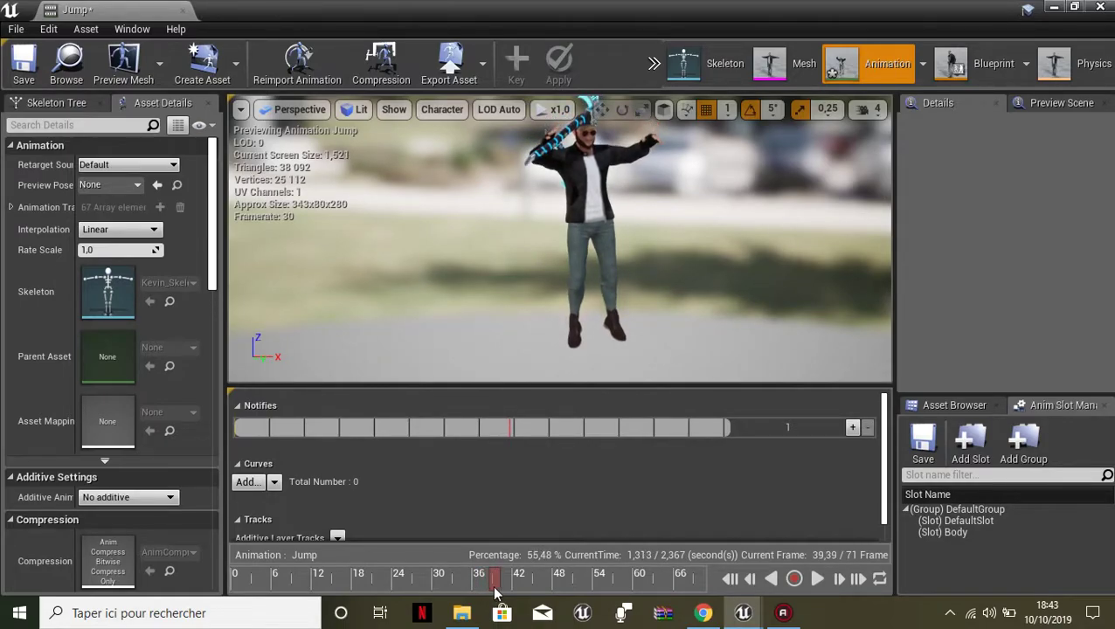
pyautogui.rightClick(494, 590)
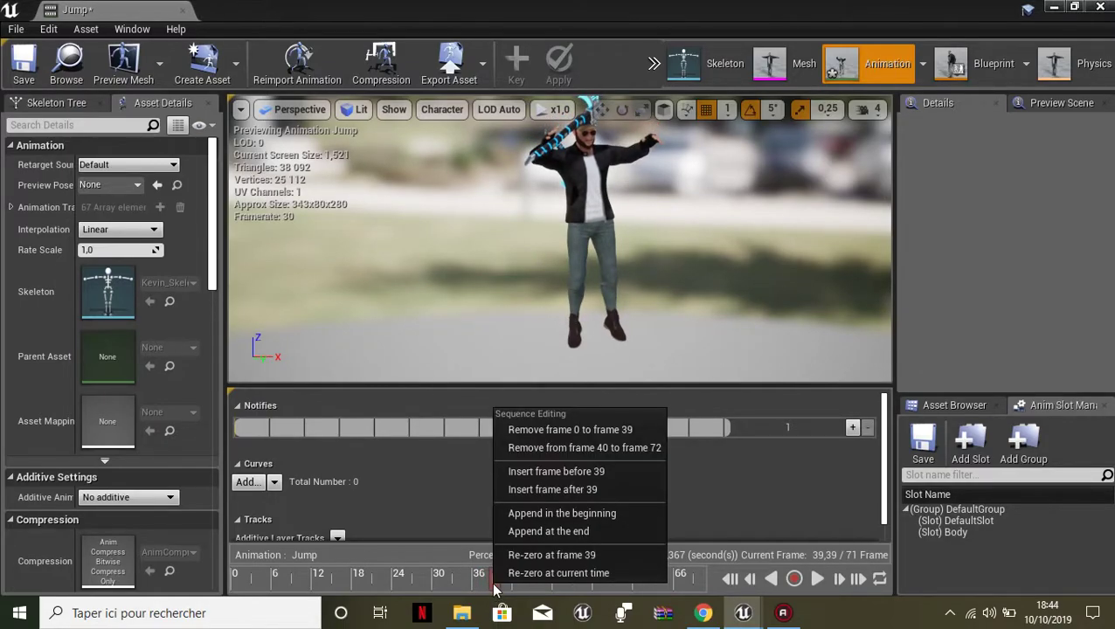
pyautogui.click(593, 445)
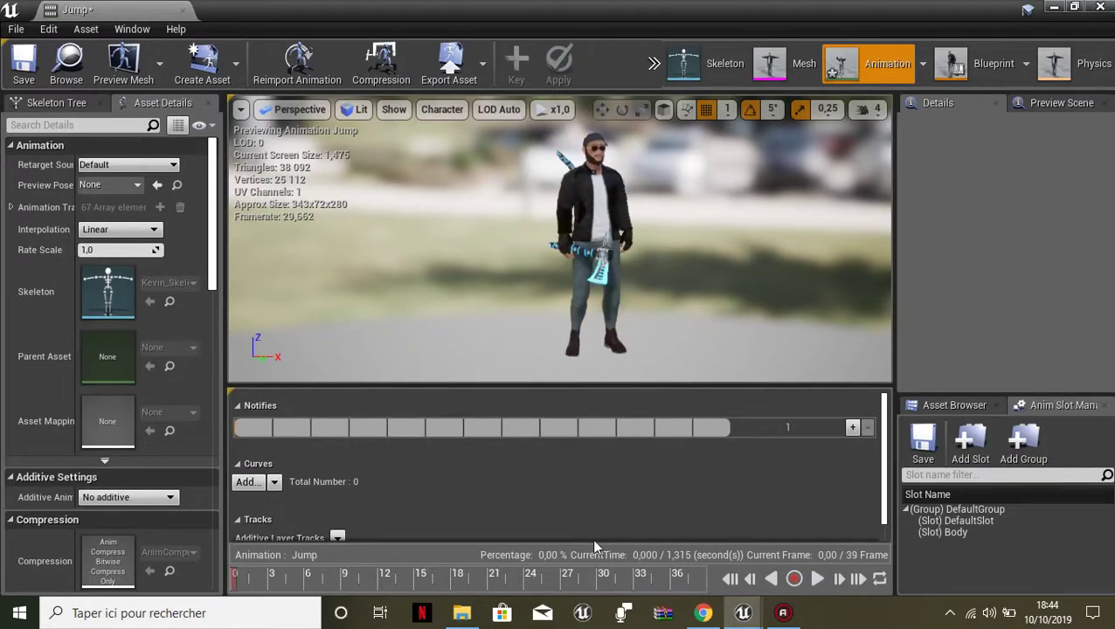
pyautogui.moveTo(271, 583); pyautogui.dragTo(728, 579)
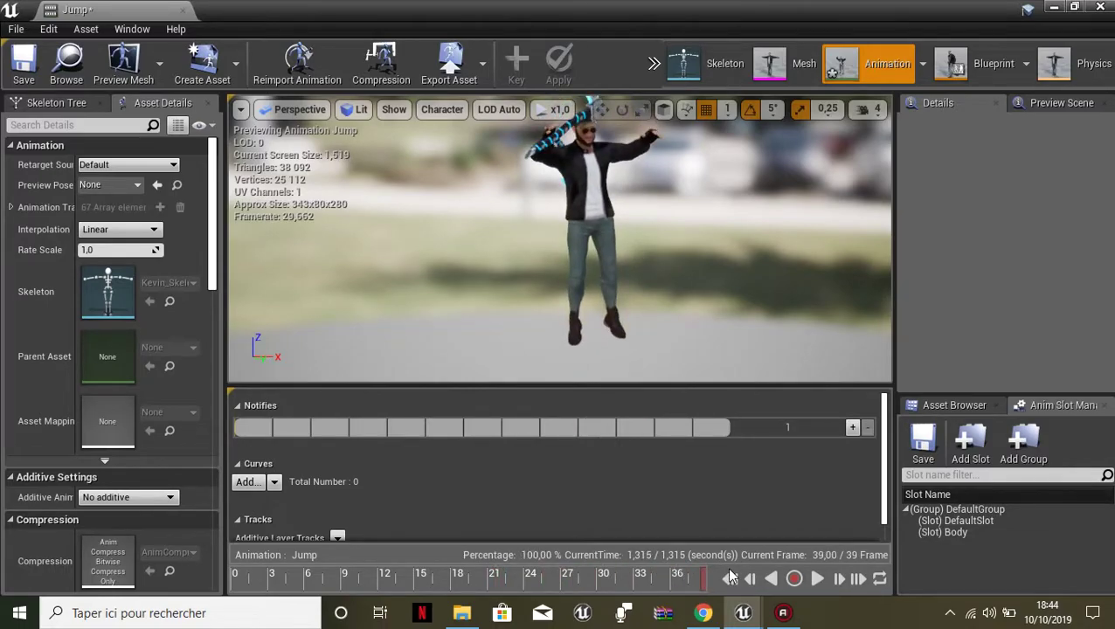
# - Remove frames 0 to 30 from the Jump animation, leaving only the airborne portion
pyautogui.click(698, 582)
pyautogui.moveTo(686, 586); pyautogui.dragTo(590, 582)
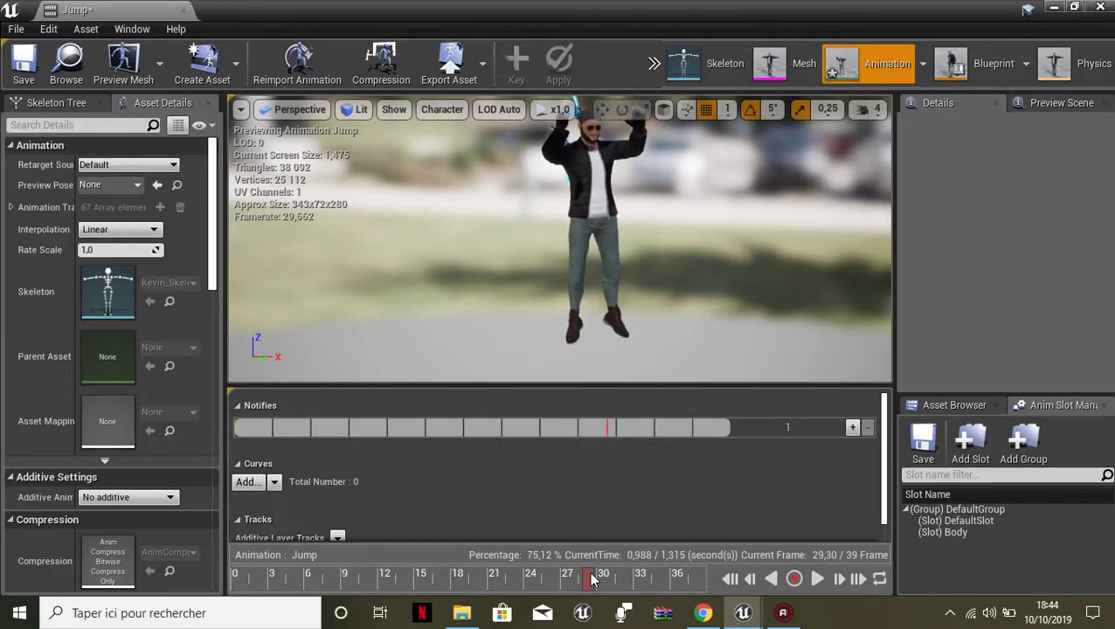
pyautogui.rightClick(592, 580)
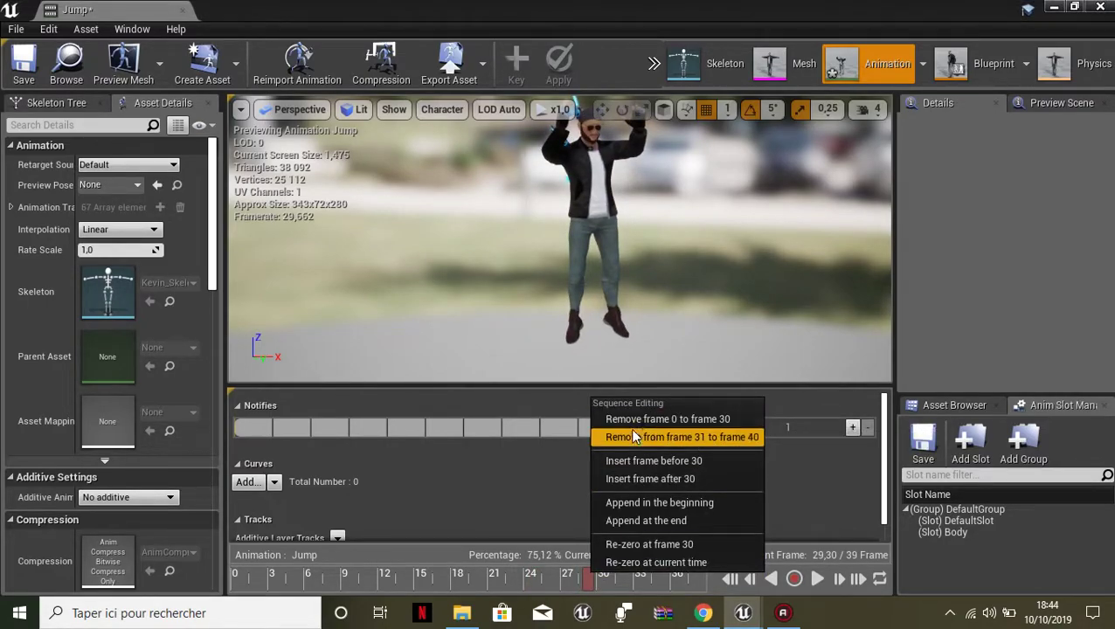
pyautogui.click(661, 421)
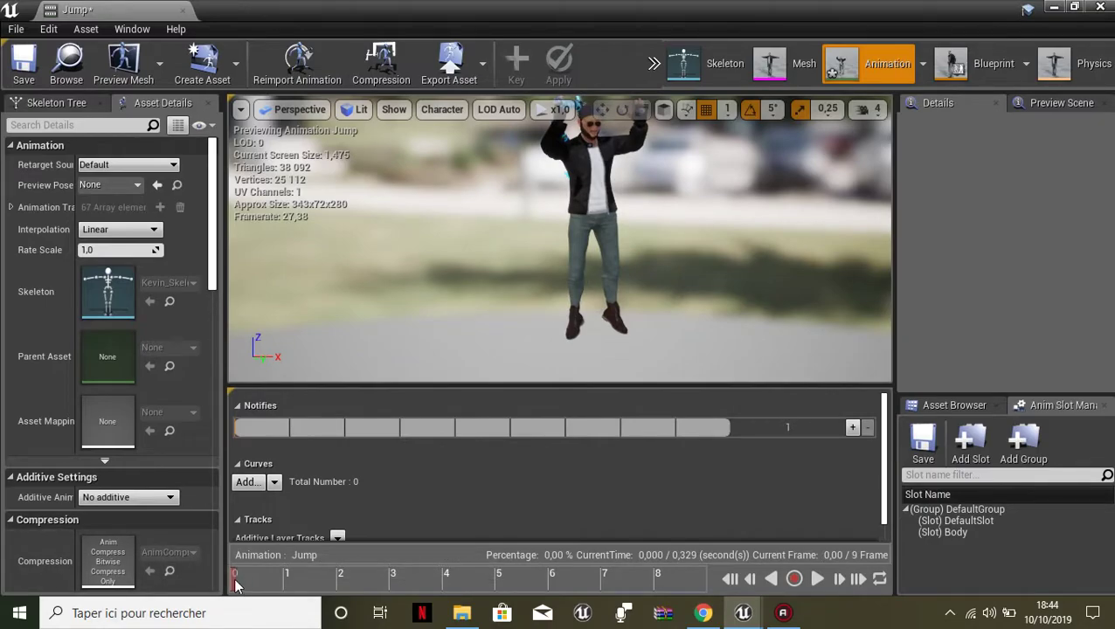
# - Scrub through the trimmed Jump animation to check the airborne pose and save the asset
pyautogui.moveTo(283, 562); pyautogui.dragTo(661, 575)
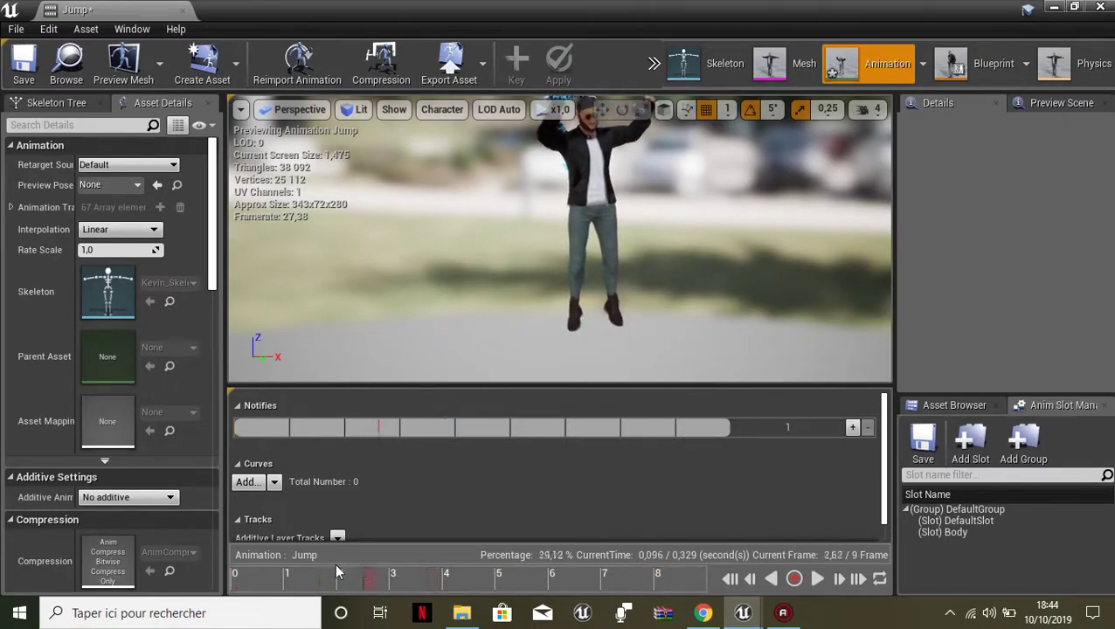
pyautogui.moveTo(223, 580); pyautogui.dragTo(353, 571)
pyautogui.moveTo(563, 591); pyautogui.dragTo(200, 585)
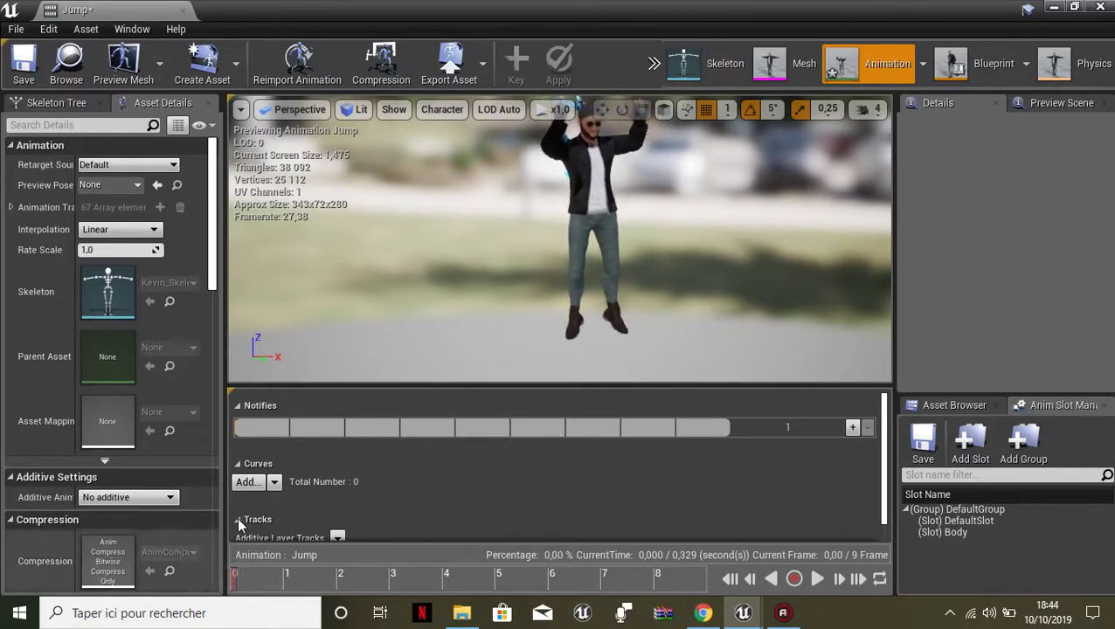
pyautogui.click(37, 60)
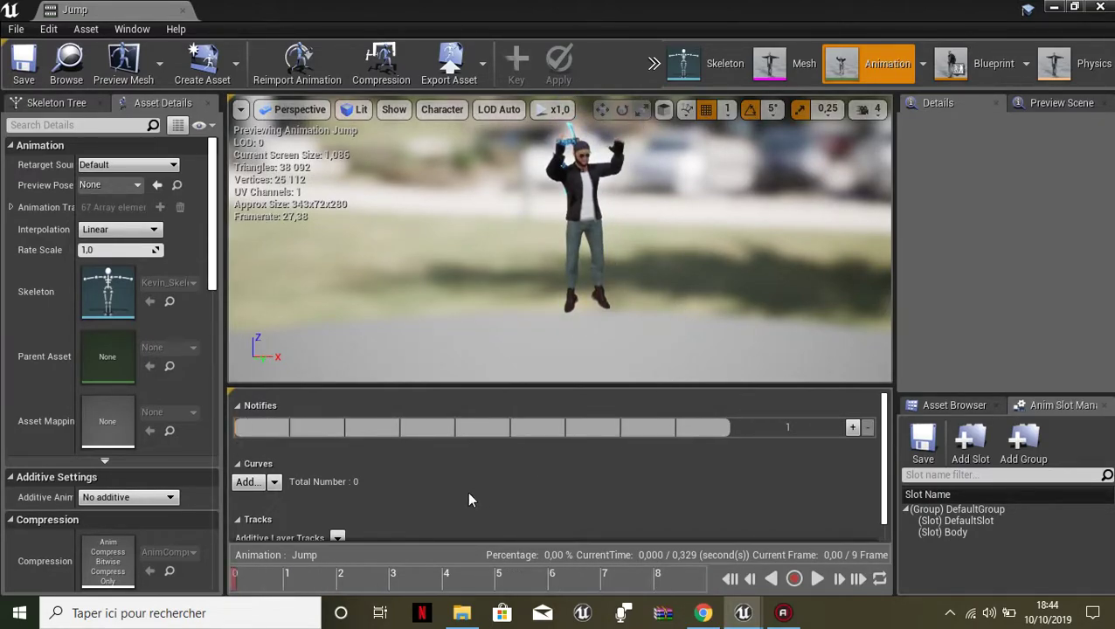
pyautogui.scroll(-1, 884, 469)
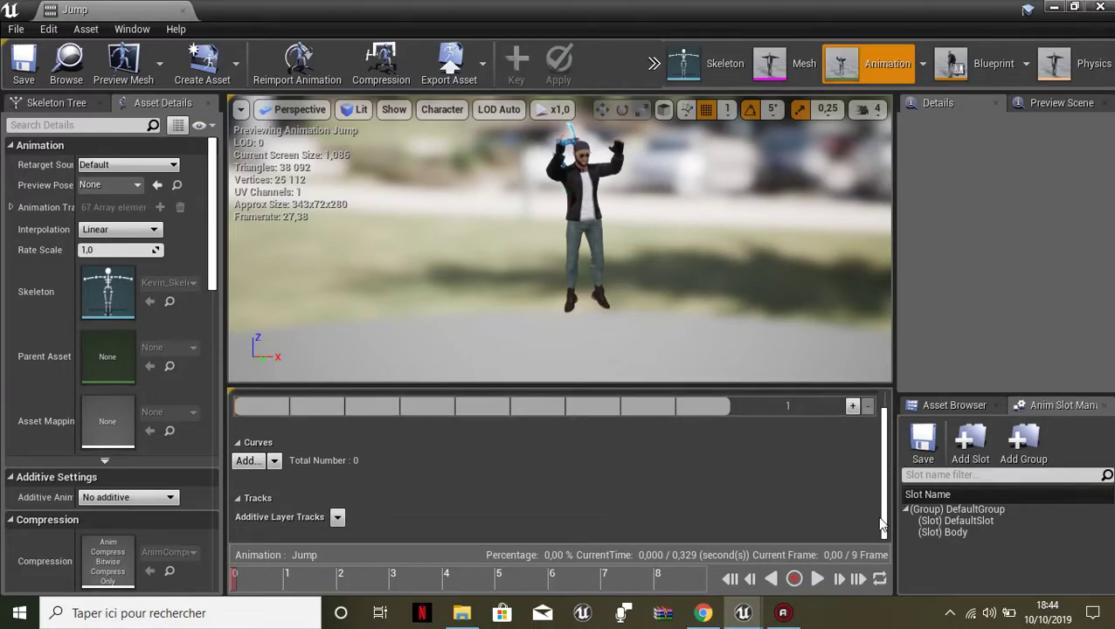
pyautogui.click(952, 532)
pyautogui.click(961, 520)
pyautogui.scroll(1, 891, 434)
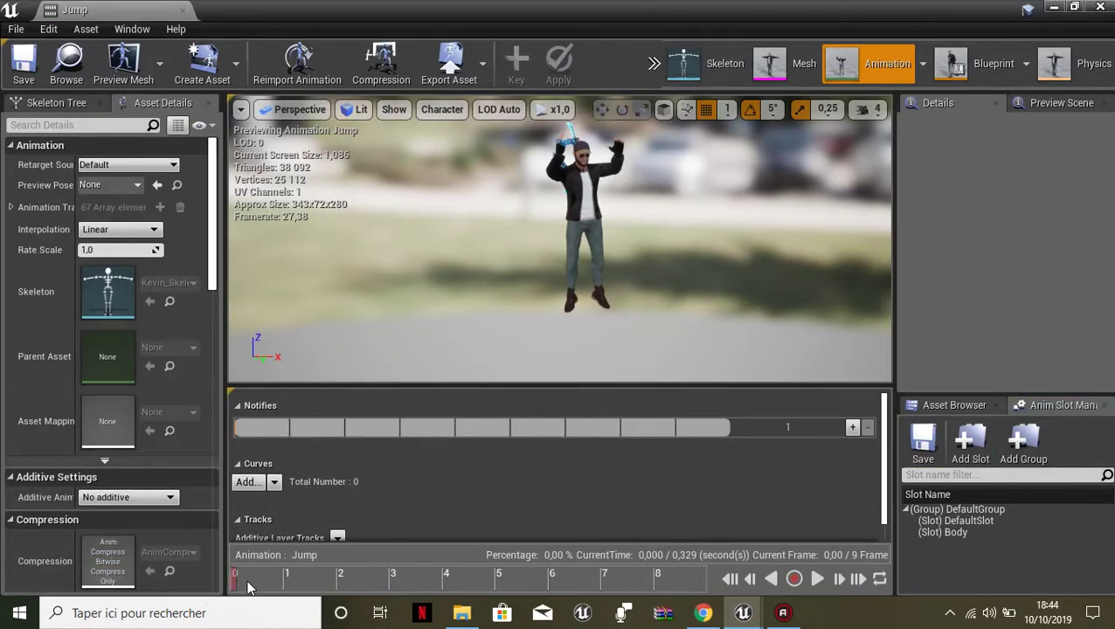
# - Add a new notify named Test to the Jump animation's notify track at about frame 5
pyautogui.click(374, 580)
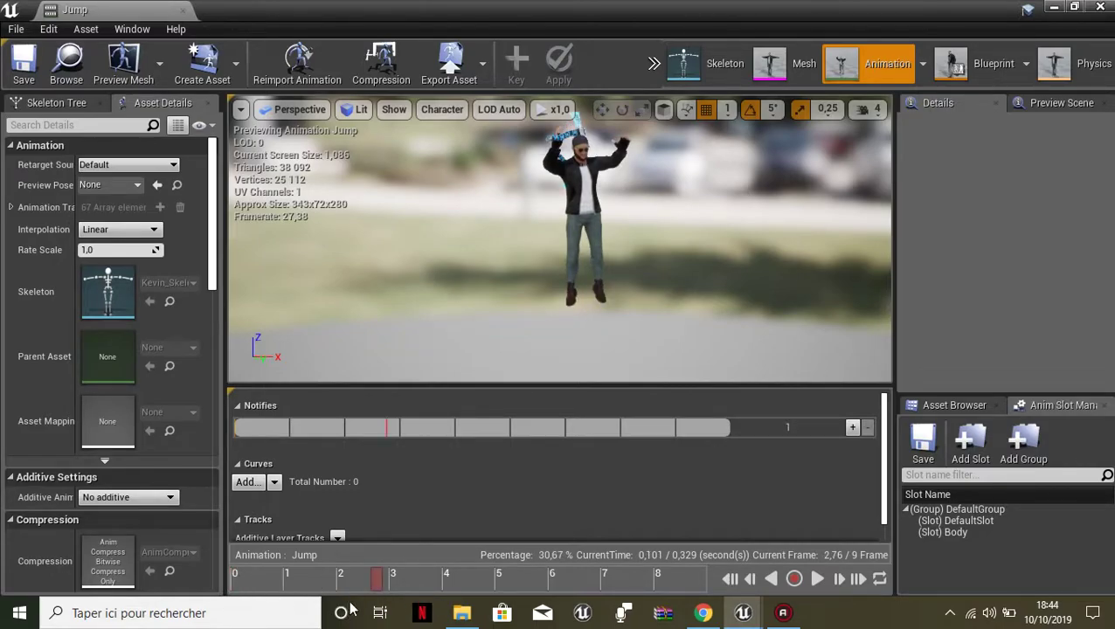
pyautogui.moveTo(377, 587); pyautogui.dragTo(507, 594)
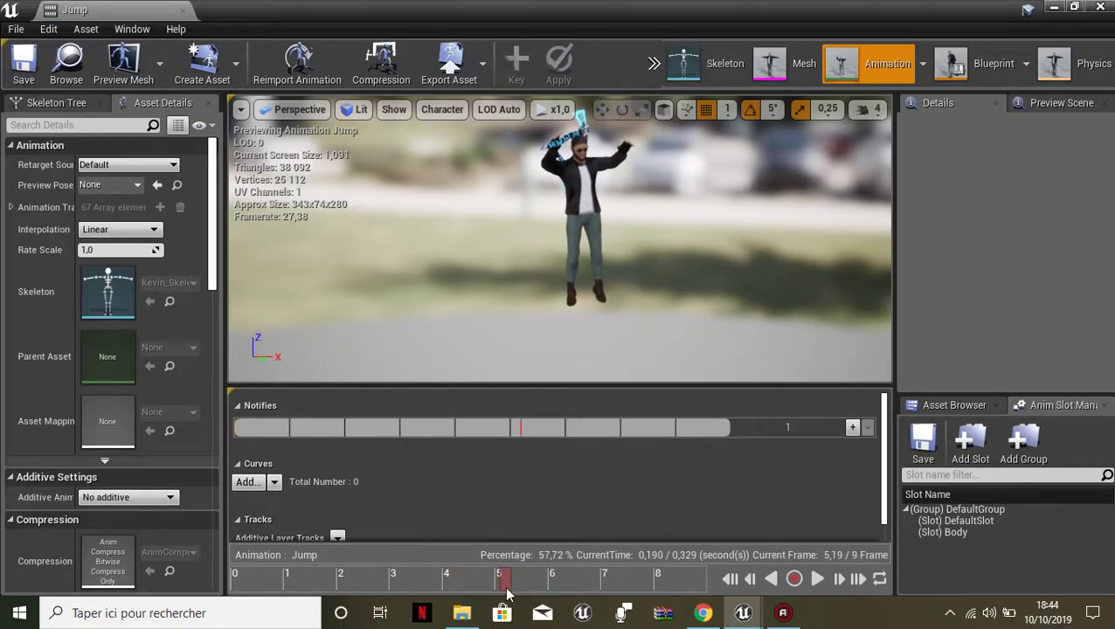
pyautogui.moveTo(494, 595)
pyautogui.mouseDown()
pyautogui.moveTo(414, 597)
pyautogui.moveTo(513, 588)
pyautogui.mouseUp()
pyautogui.rightClick(523, 427)
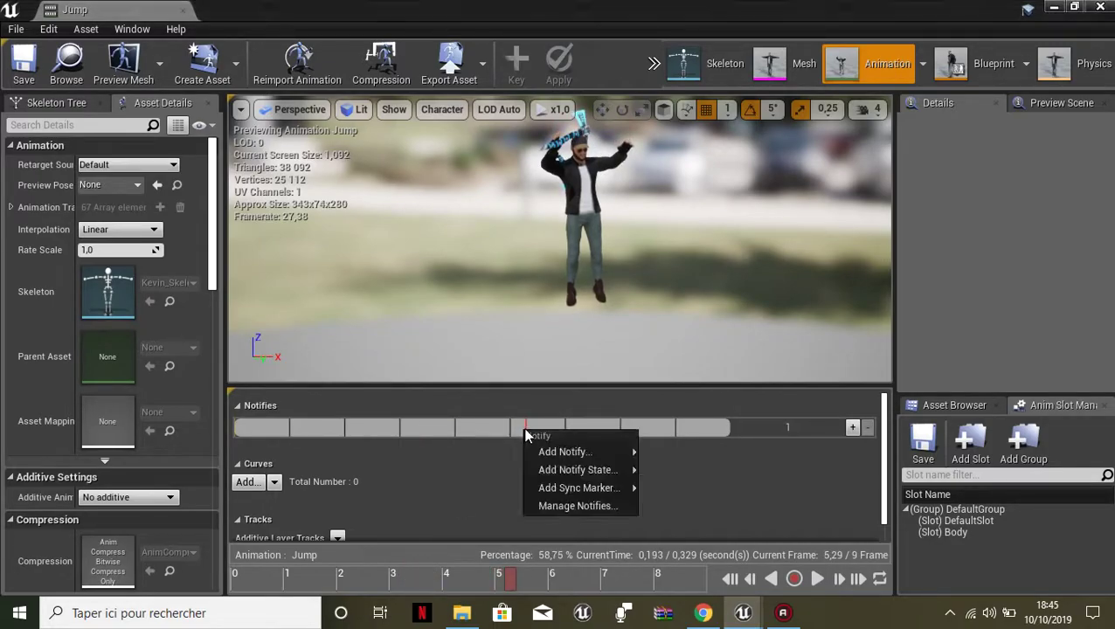
pyautogui.moveTo(573, 453)
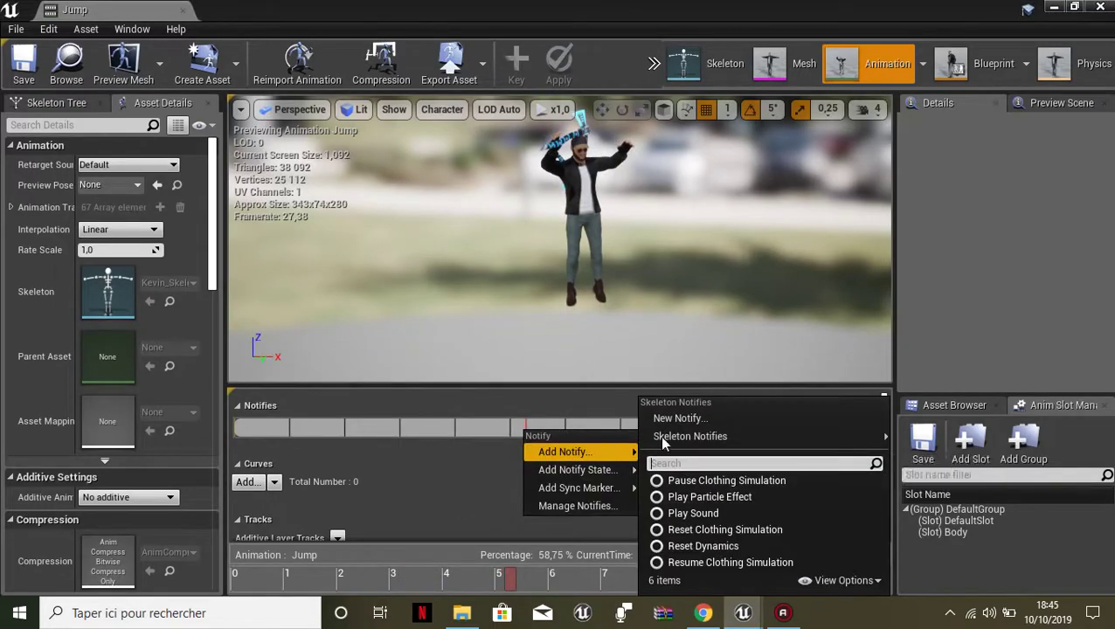
pyautogui.click(725, 418)
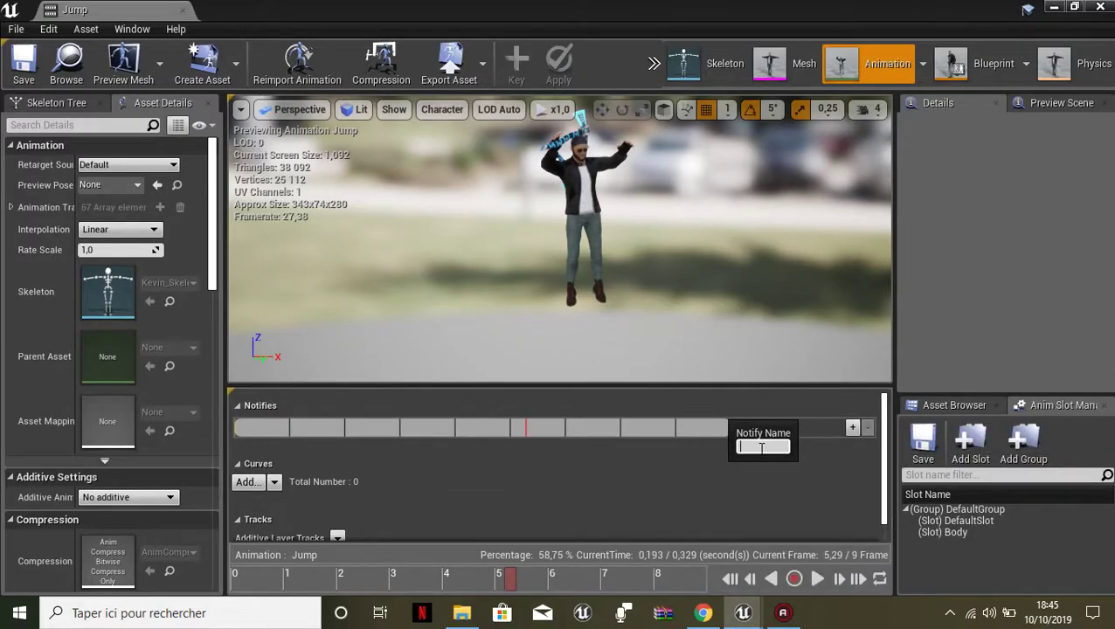
pyautogui.press('Return')
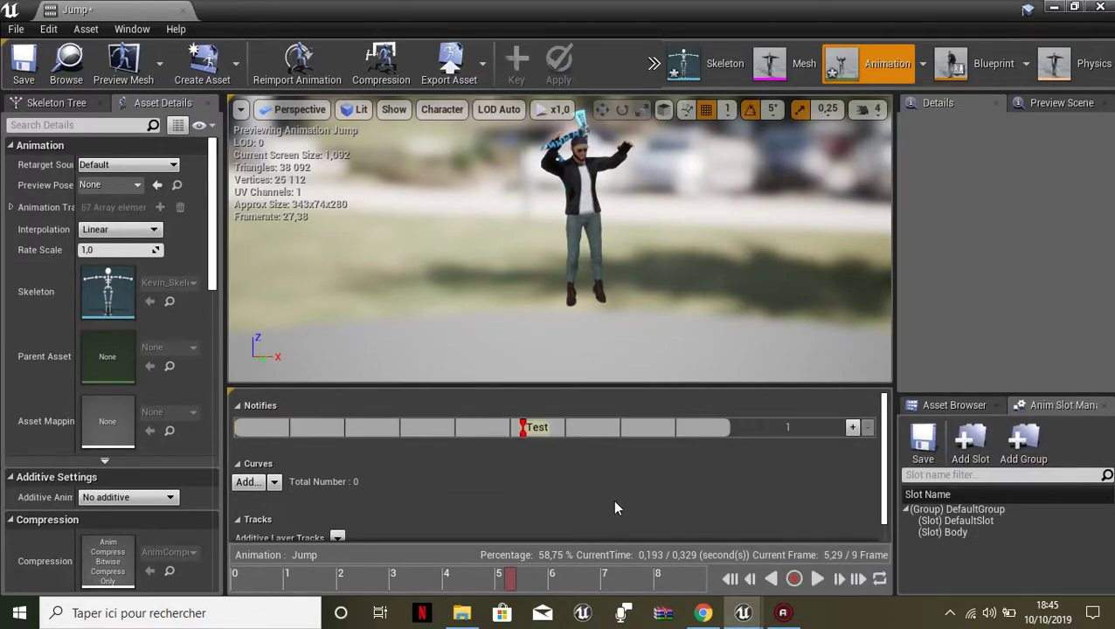
# - Move the Test notify to about frame 7 and play the animation from the start
pyautogui.moveTo(511, 582); pyautogui.dragTo(591, 584)
pyautogui.moveTo(521, 428); pyautogui.dragTo(610, 444)
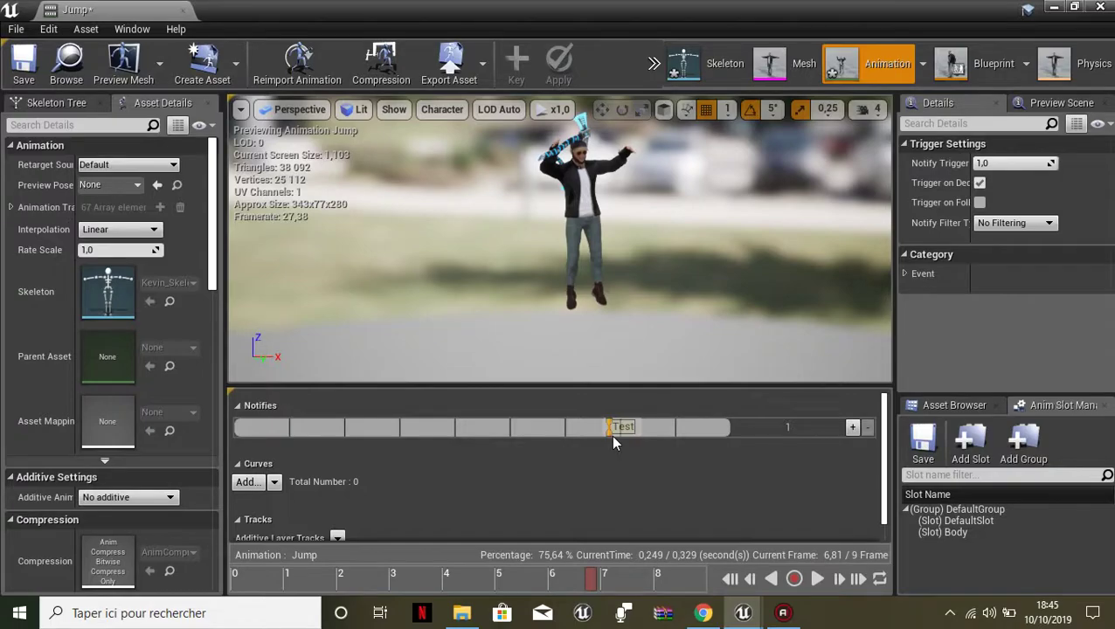
pyautogui.click(602, 518)
pyautogui.moveTo(592, 576); pyautogui.dragTo(229, 579)
pyautogui.click(816, 578)
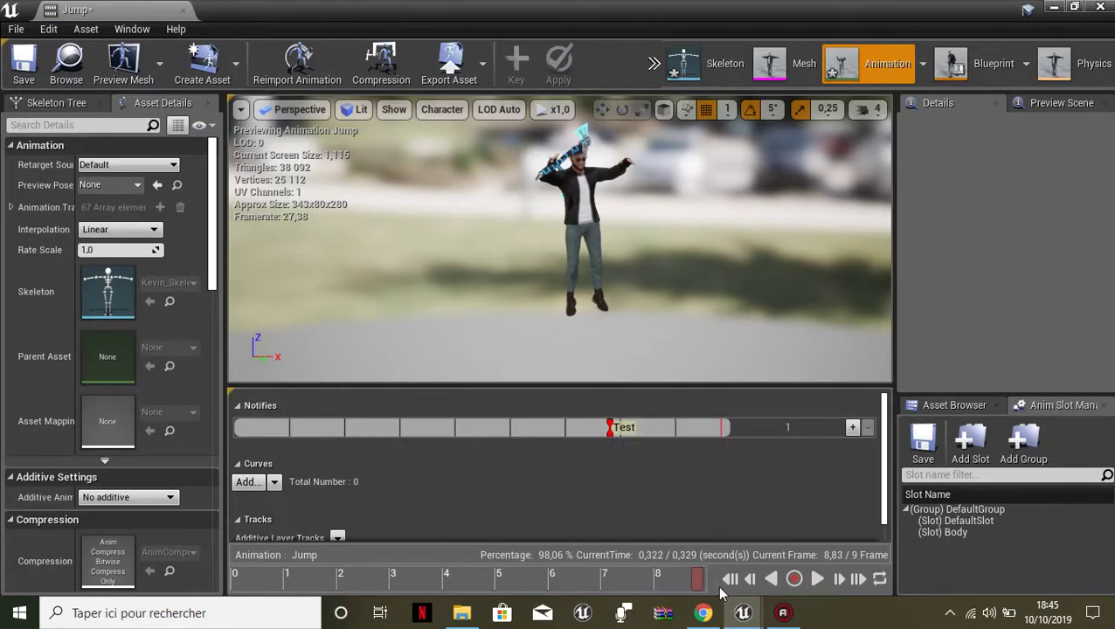
# - Delete the Test notify from the Jump animation and collapse the additive layer tracks section
pyautogui.rightClick(610, 427)
pyautogui.click(633, 550)
pyautogui.scroll(-1, 880, 448)
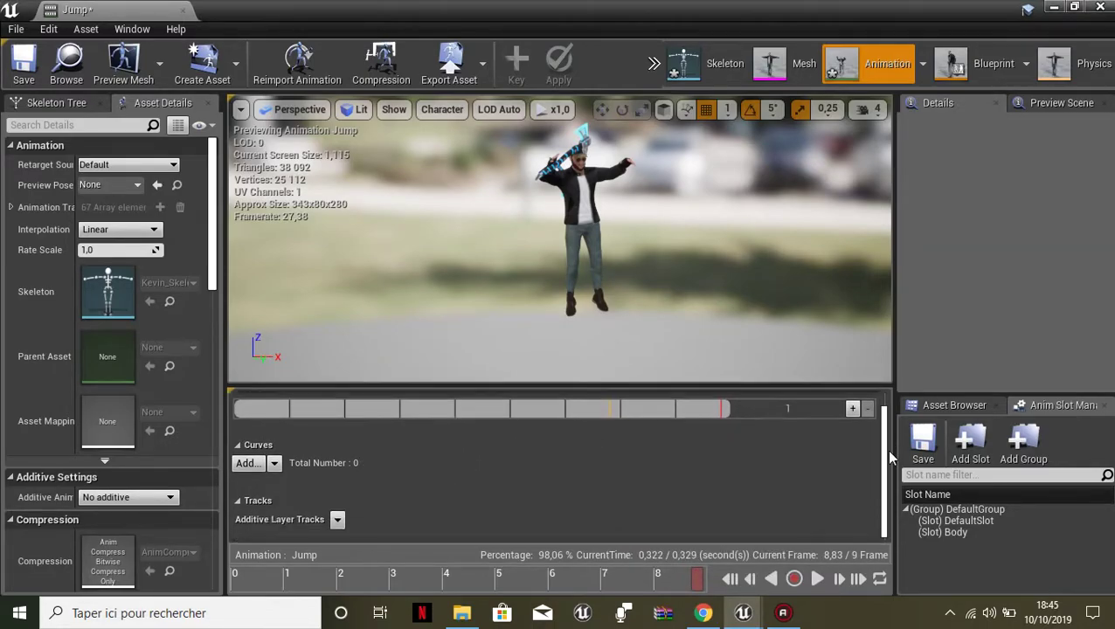
pyautogui.click(432, 505)
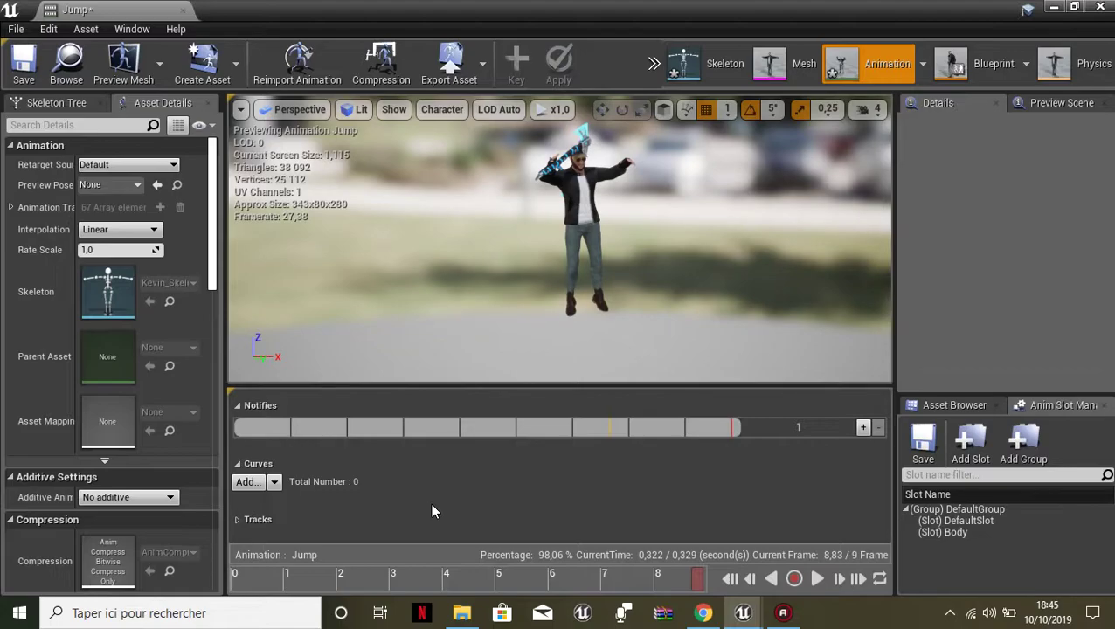
pyautogui.scroll(6, 620, 303)
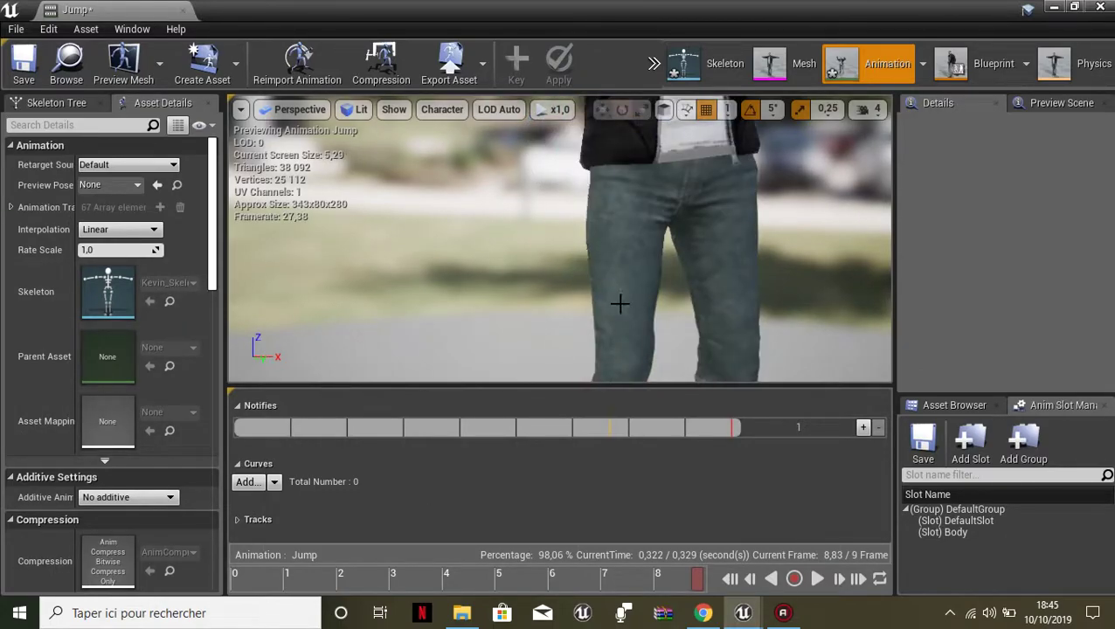
pyautogui.click(619, 303)
pyautogui.scroll(-5, 671, 282)
pyautogui.click(713, 262)
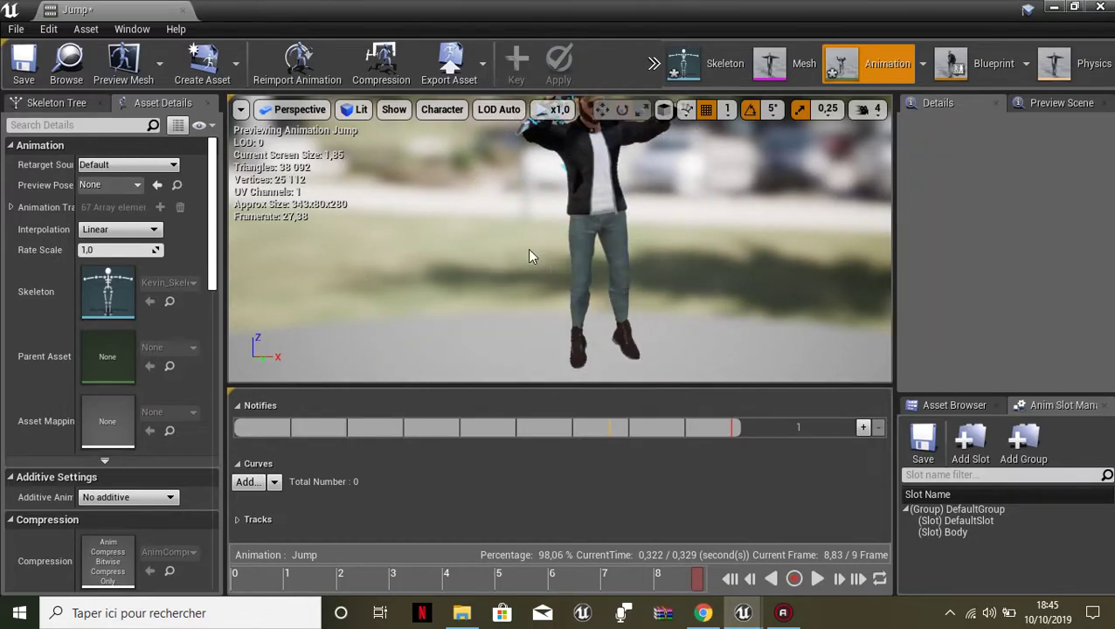
pyautogui.scroll(-2, 527, 248)
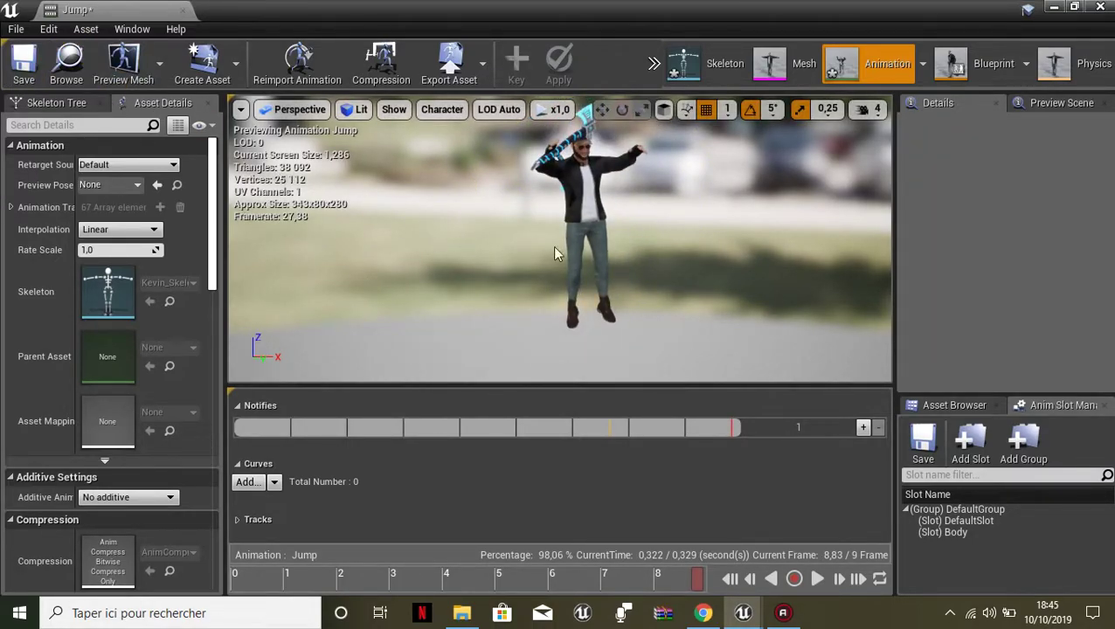
pyautogui.scroll(-2, 554, 253)
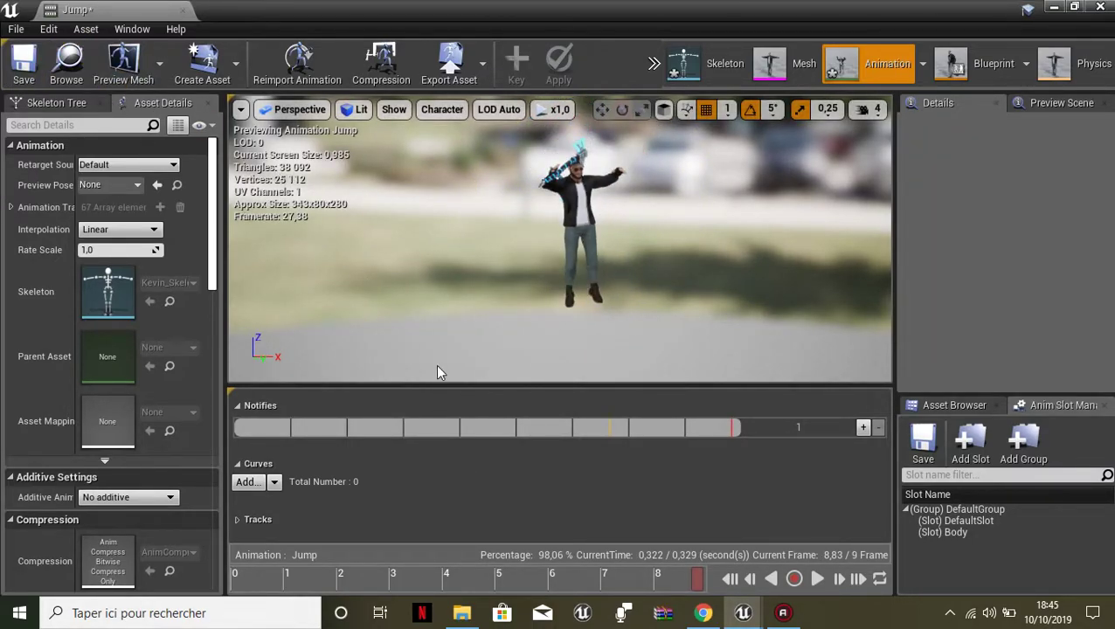
# - Return to the DemoMap level, play it to test the character's existing jump, and stop the session
pyautogui.click(1054, 7)
pyautogui.click(545, 561)
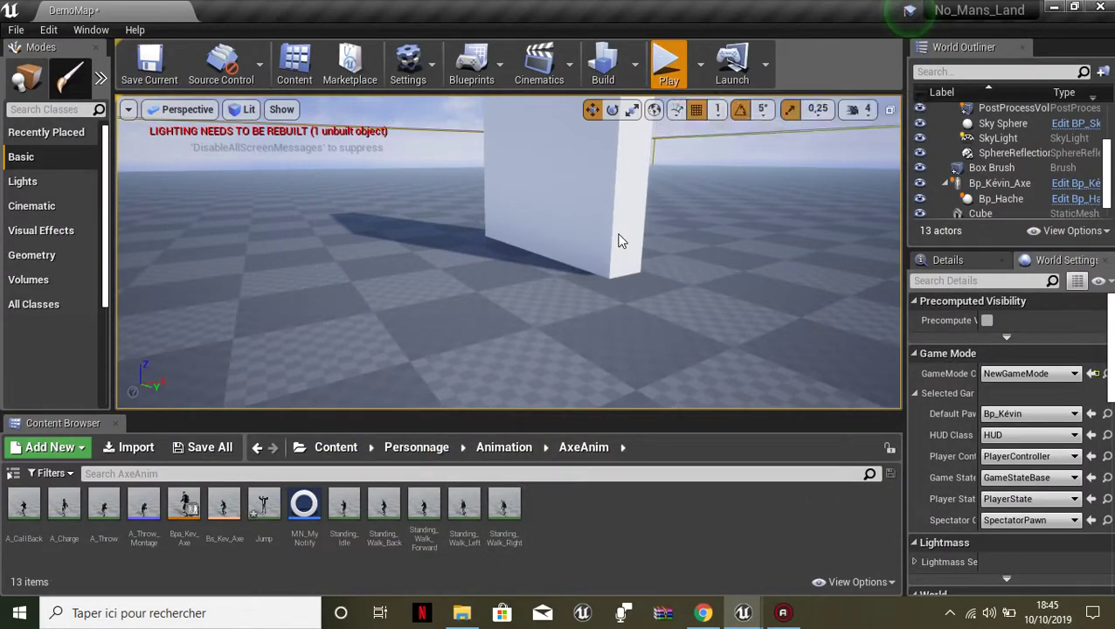
pyautogui.press('space')
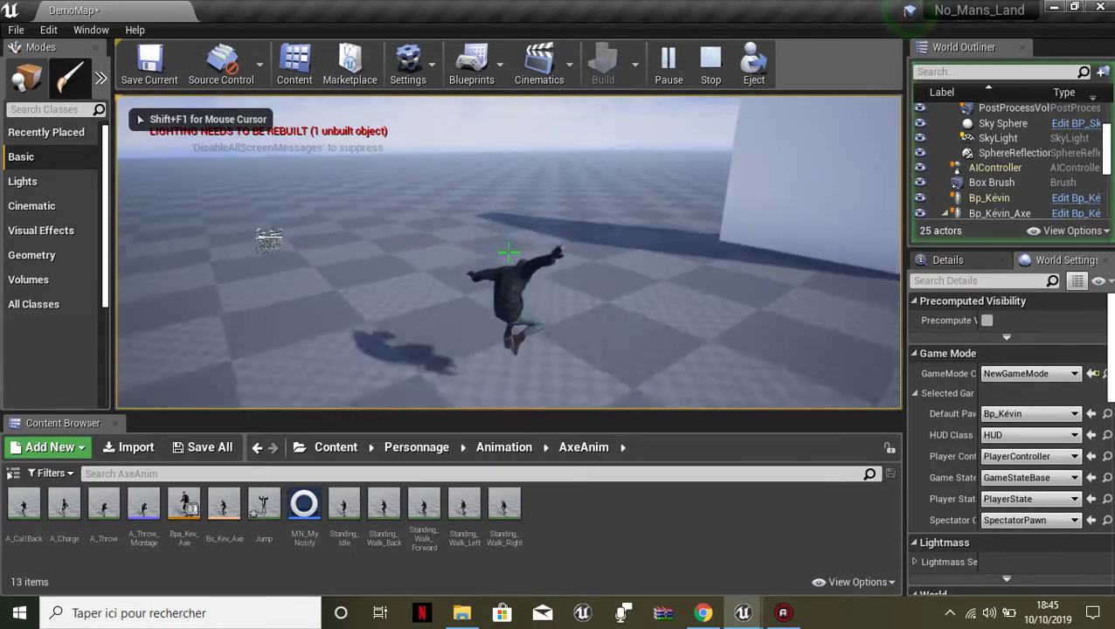
pyautogui.press('Escape')
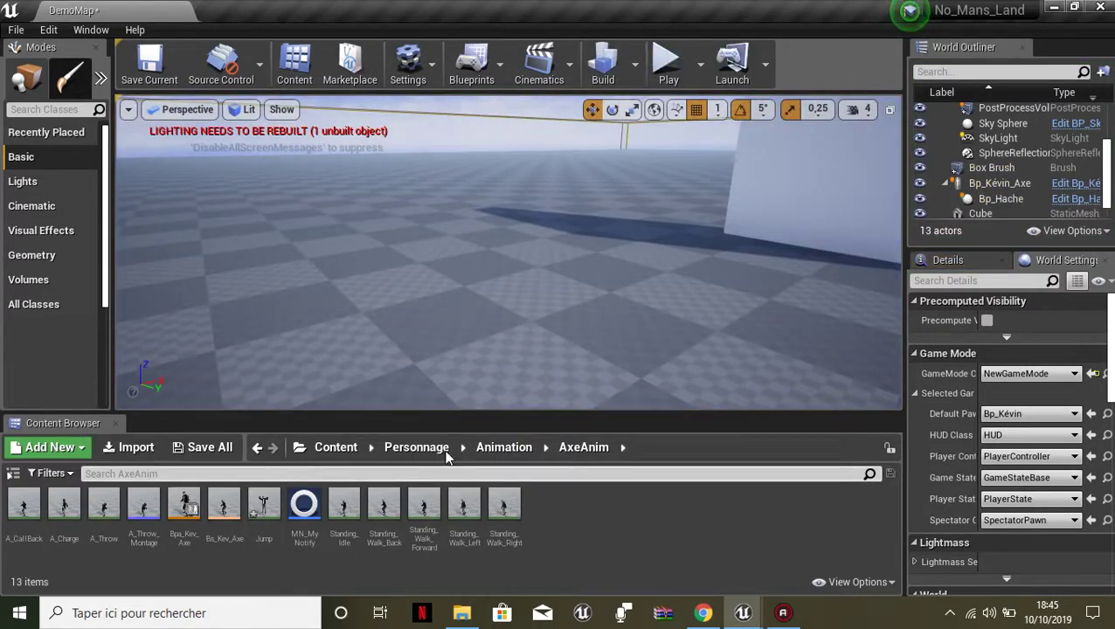
# - Browse to the Personnage > Kévin folder and open the Anim_Kévin animation blueprint
pyautogui.click(504, 449)
pyautogui.click(429, 456)
pyautogui.click(64, 502)
pyautogui.doubleClick(64, 503)
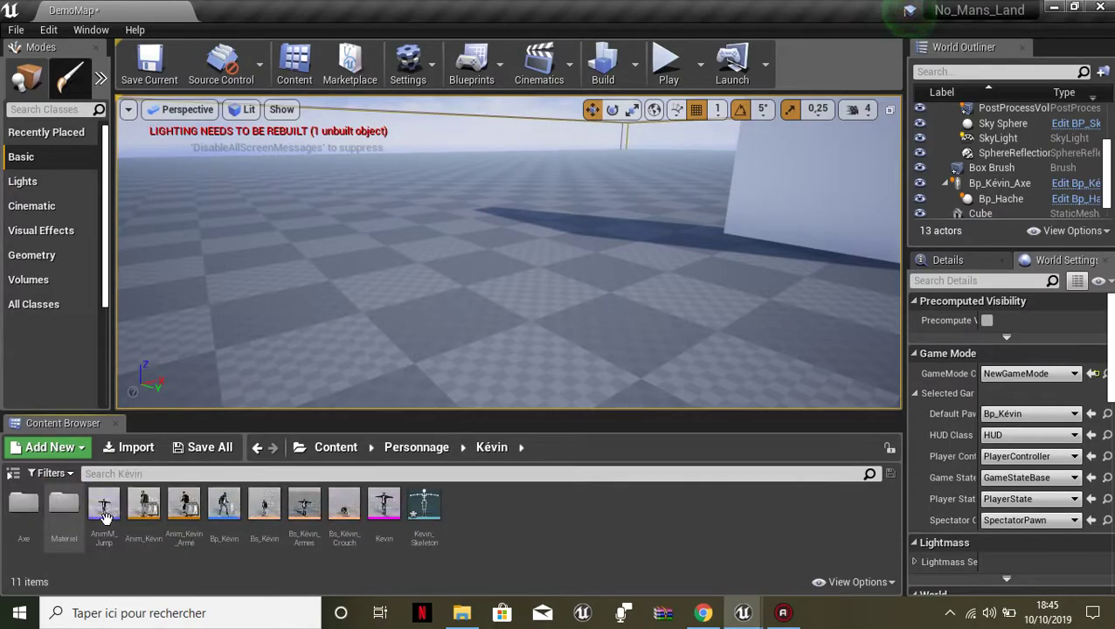
pyautogui.doubleClick(157, 523)
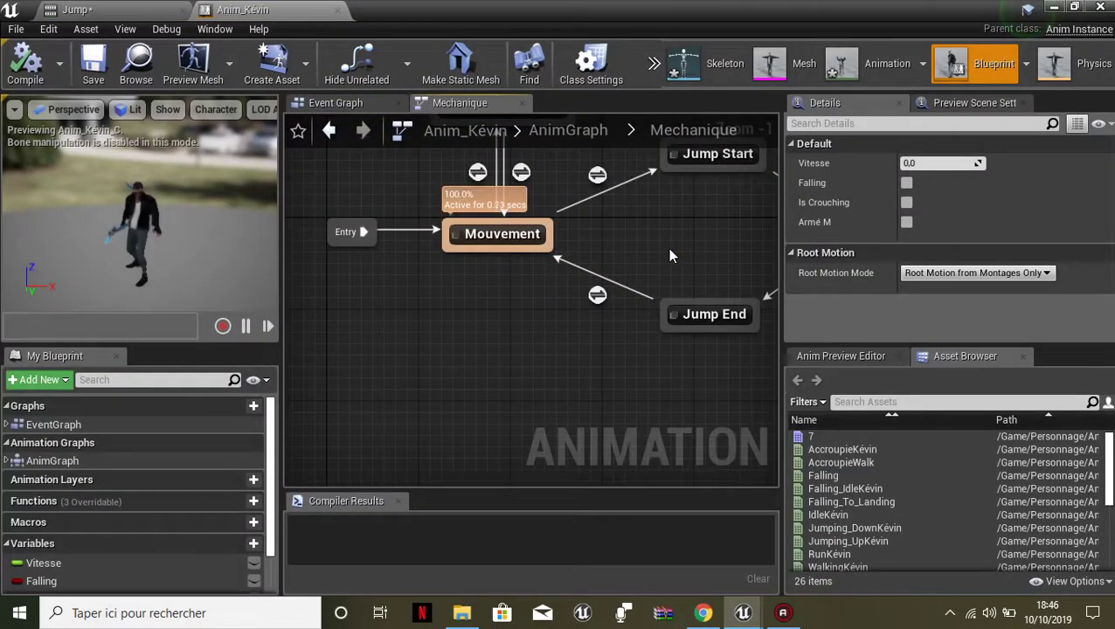
# - Examine the Mouvement state's blend space setup and return through the AnimGraph to the Mechanique state machine
pyautogui.moveTo(704, 247); pyautogui.dragTo(378, 371, button='right')
pyautogui.doubleClick(405, 368)
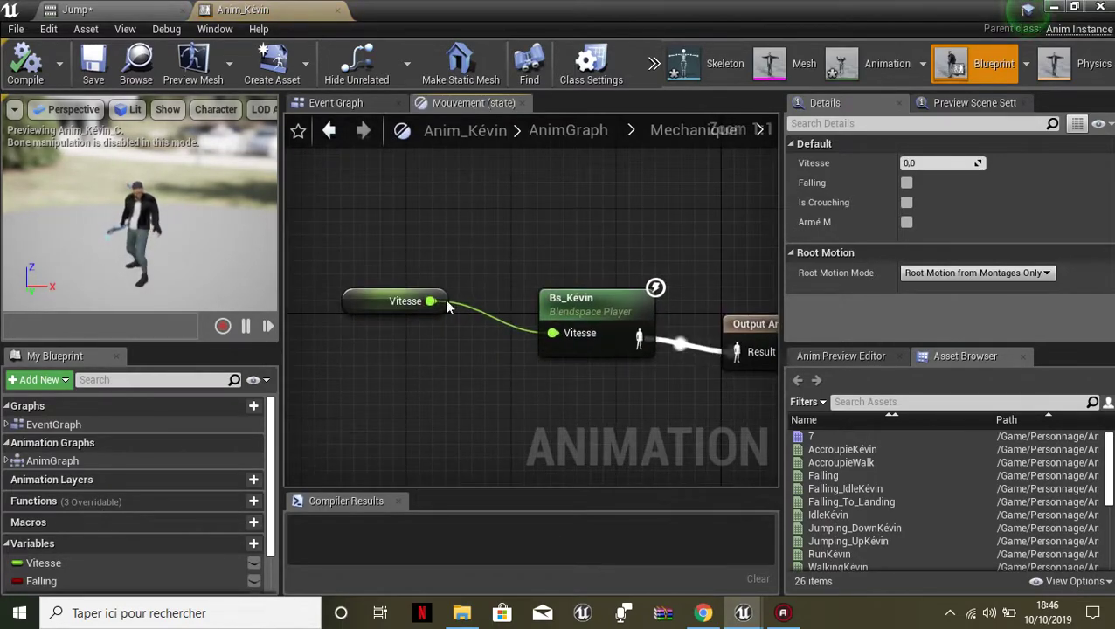
pyautogui.scroll(-2, 524, 158)
pyautogui.click(551, 138)
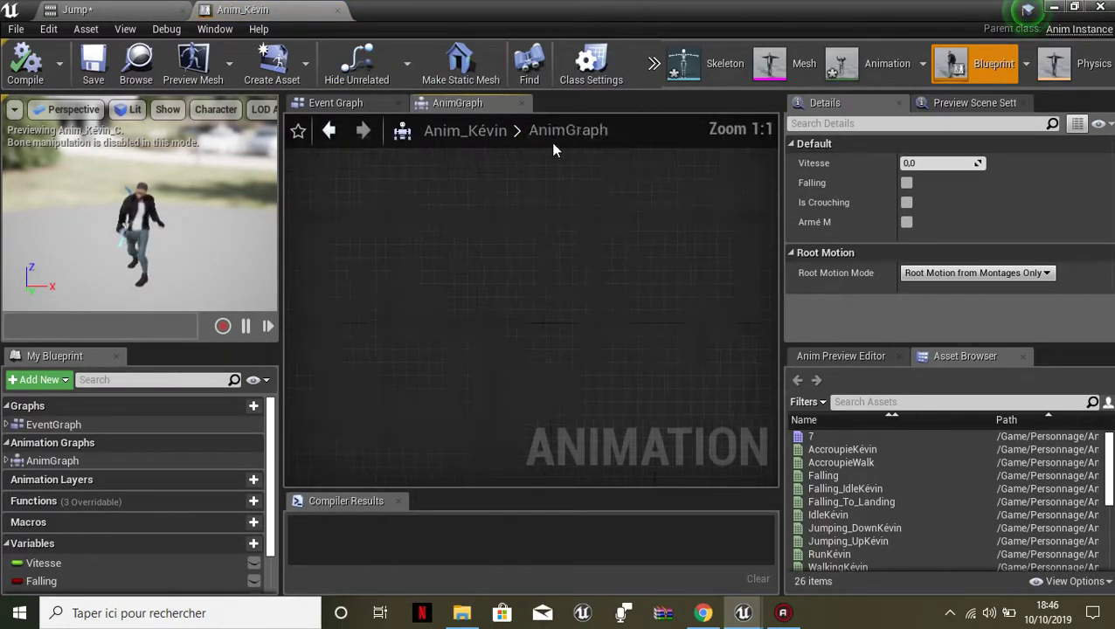
pyautogui.doubleClick(455, 331)
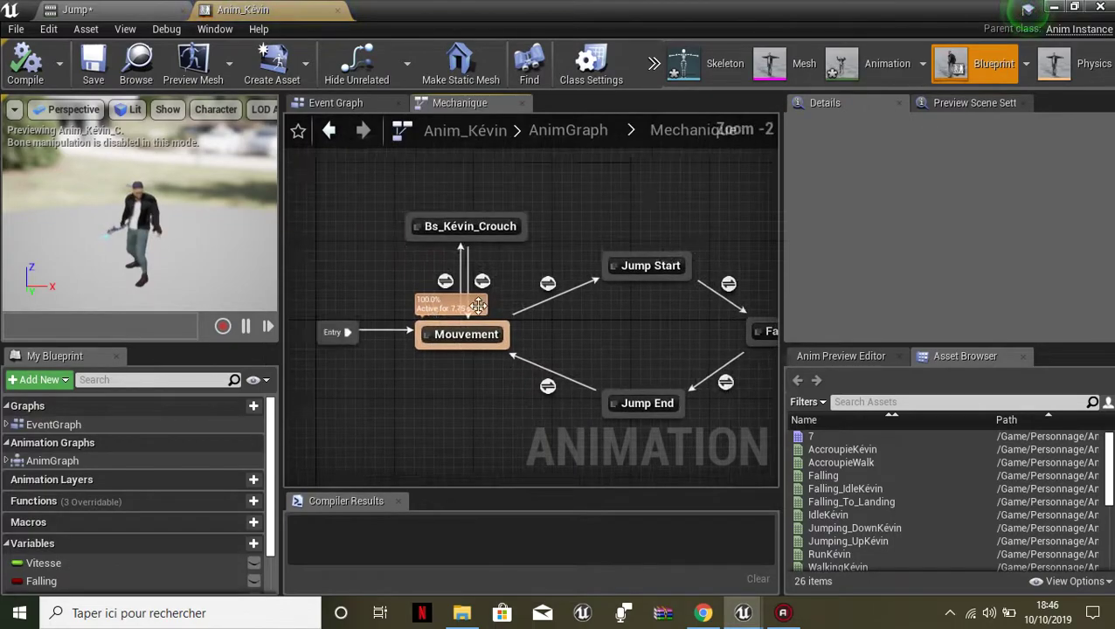
pyautogui.moveTo(450, 226)
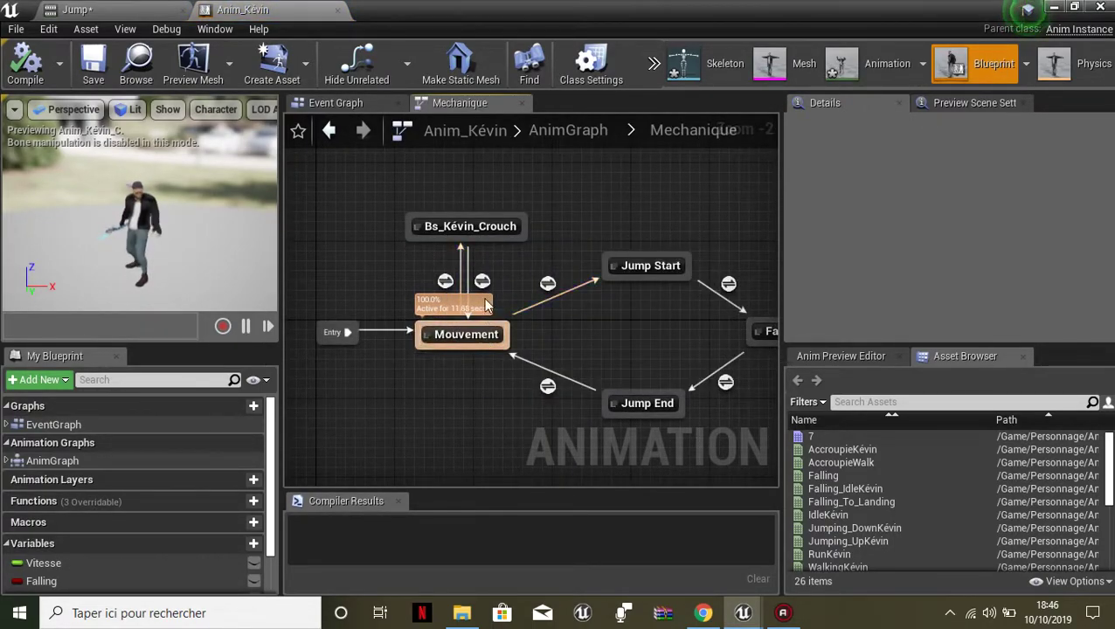
# - Open the Mouvement to Bs_Kévin_Crouch transition rule and toggle Is Crouching's default value on and back off to preview the crouch
pyautogui.scroll(2, 450, 298)
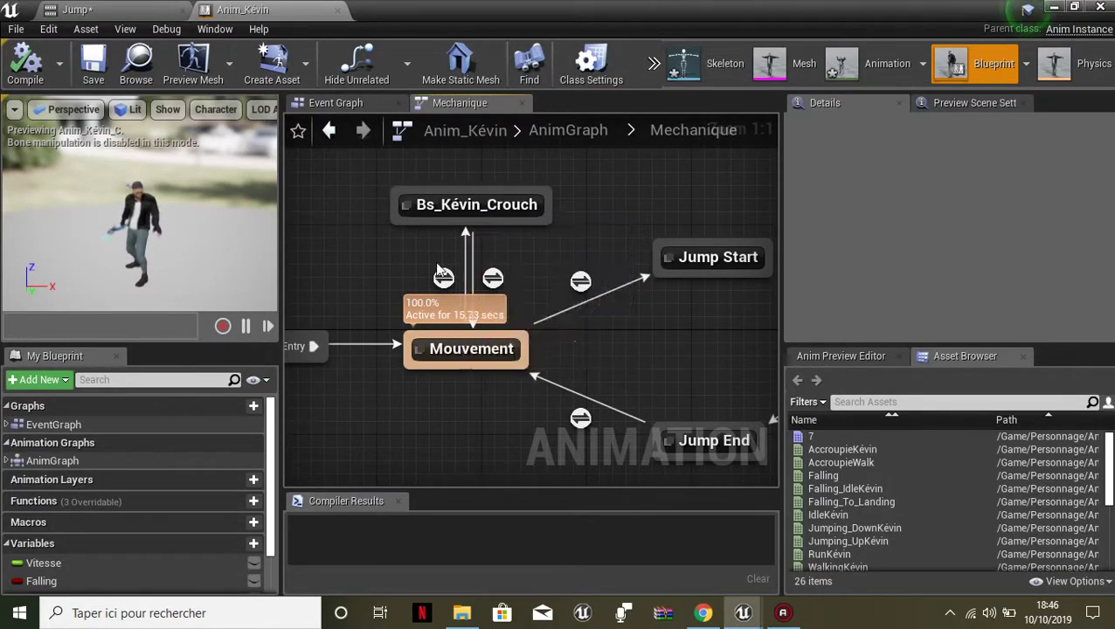
pyautogui.doubleClick(444, 281)
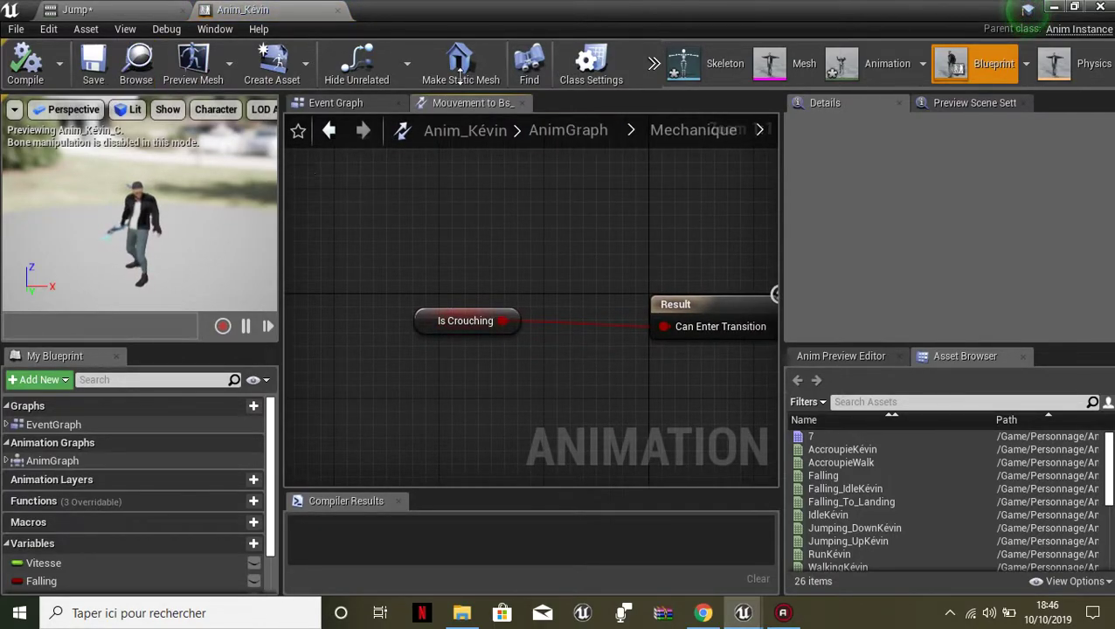
pyautogui.click(480, 329)
pyautogui.scroll(-3, 978, 189)
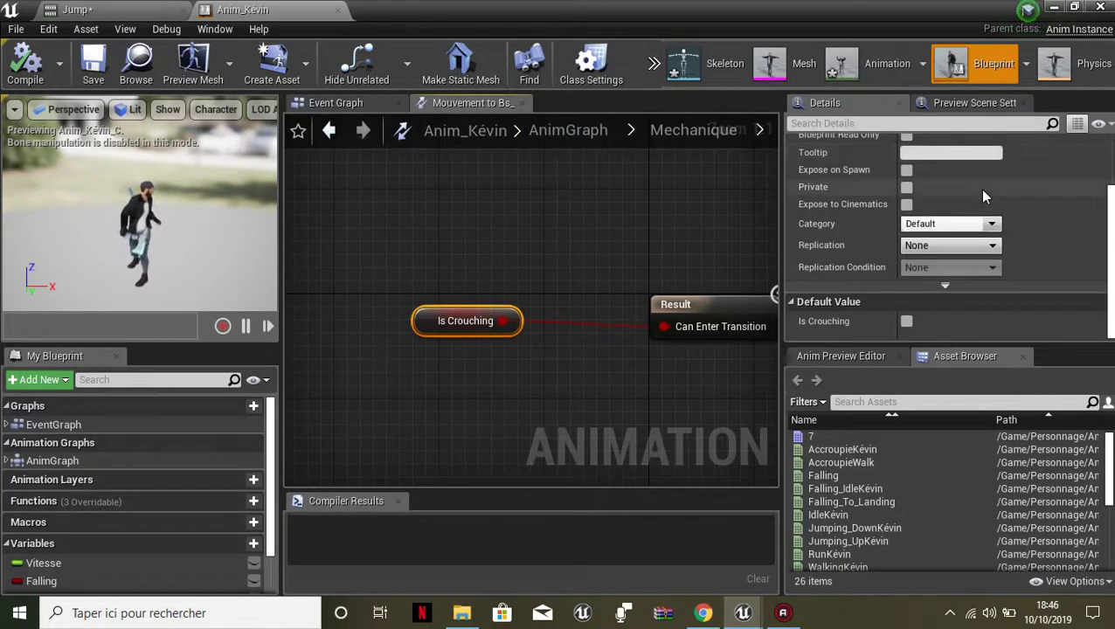
pyautogui.click(906, 322)
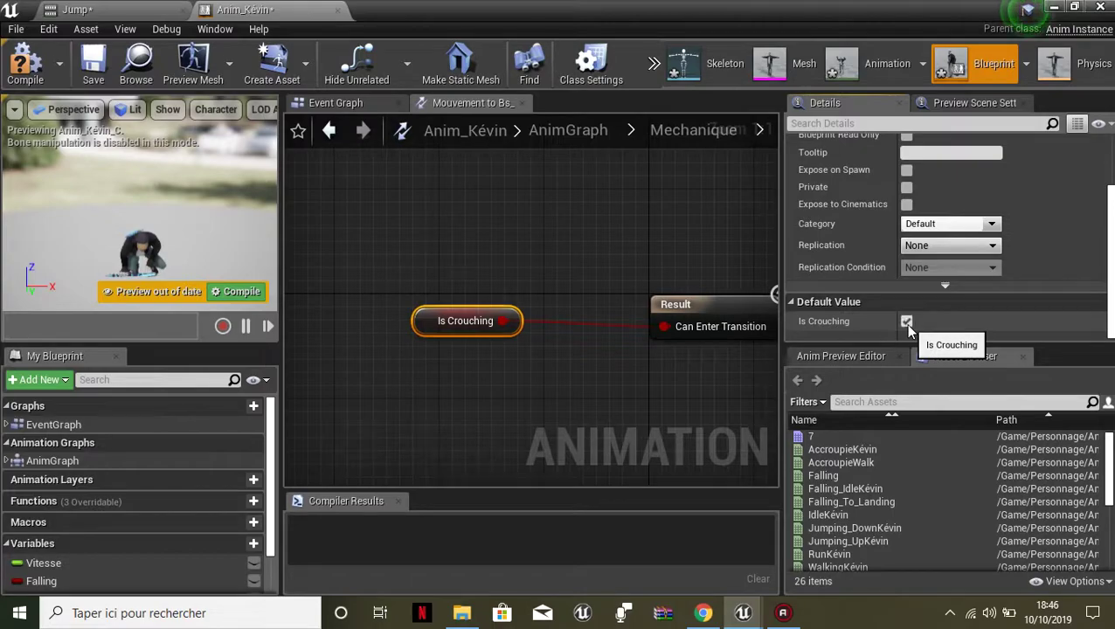
pyautogui.click(906, 323)
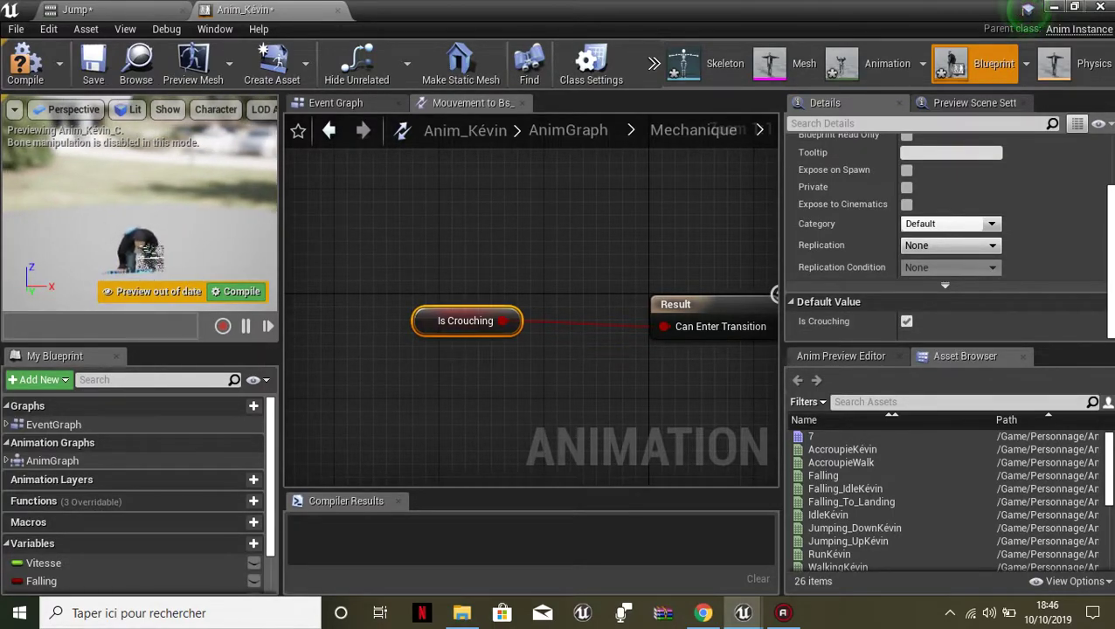
pyautogui.click(906, 323)
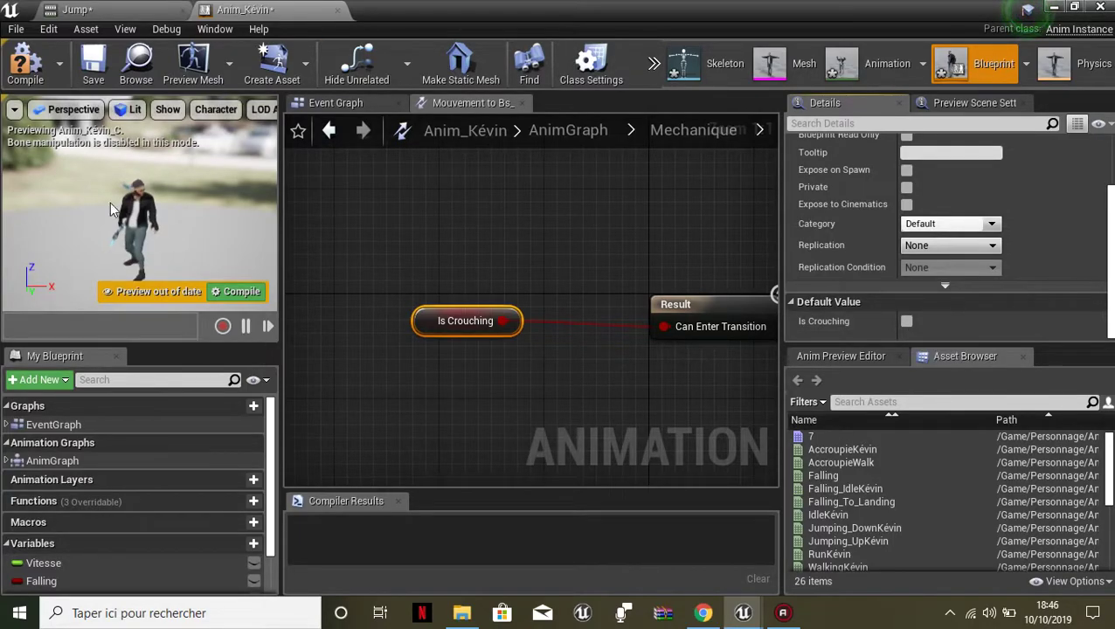
# - Compile the Anim_Kévin blueprint and return through the AnimGraph to the Mechanique state machine
pyautogui.click(568, 129)
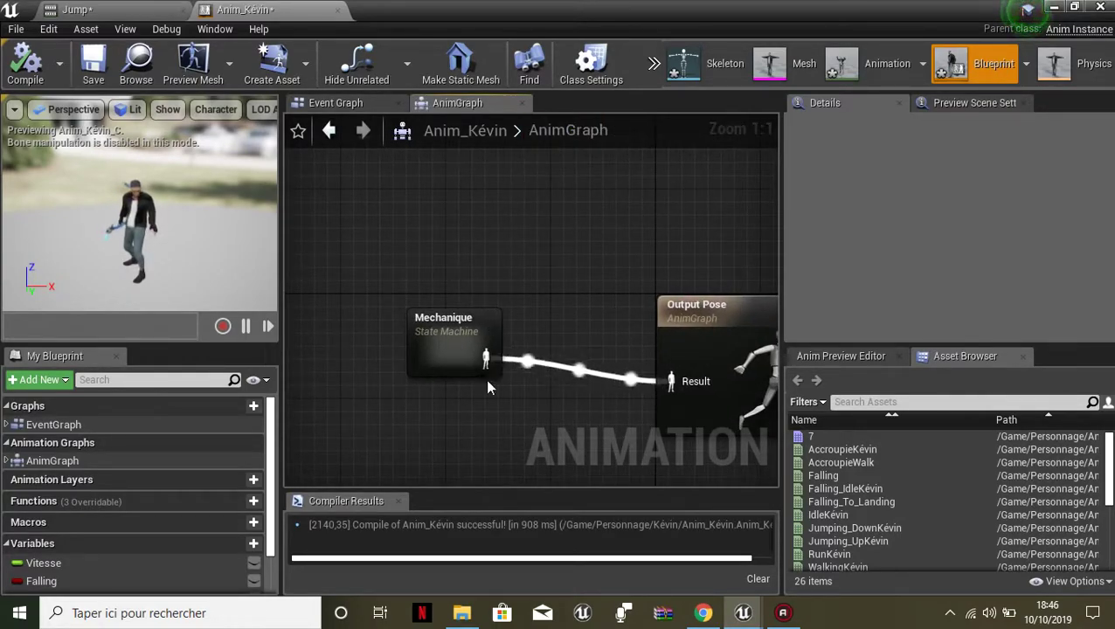
pyautogui.doubleClick(439, 359)
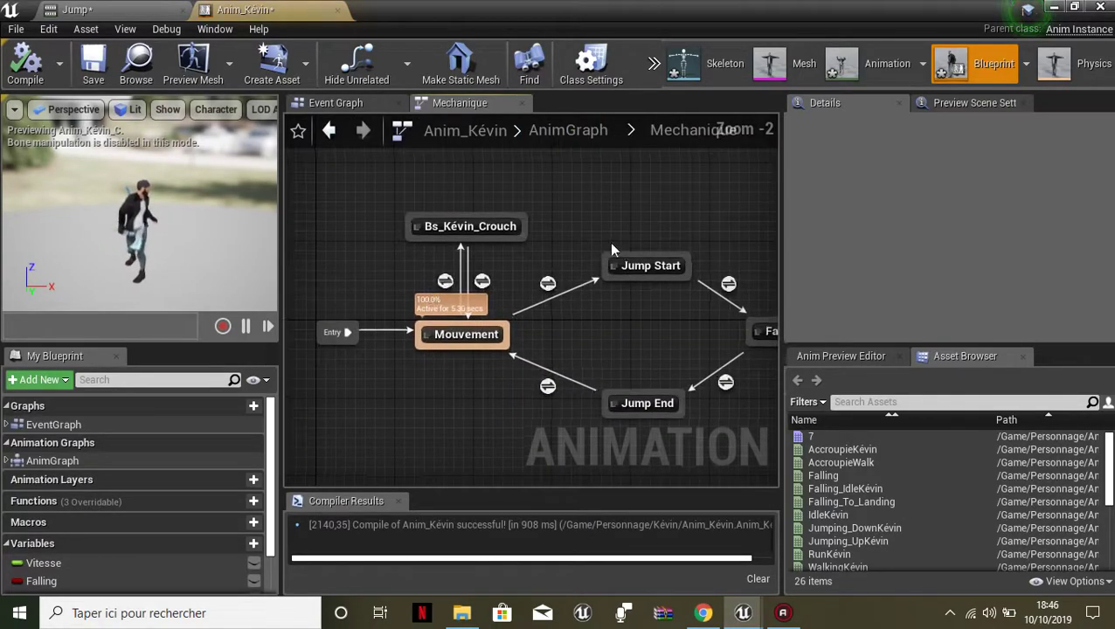
pyautogui.click(555, 136)
pyautogui.moveTo(557, 310); pyautogui.dragTo(503, 185, button='right')
pyautogui.scroll(-1, 433, 295)
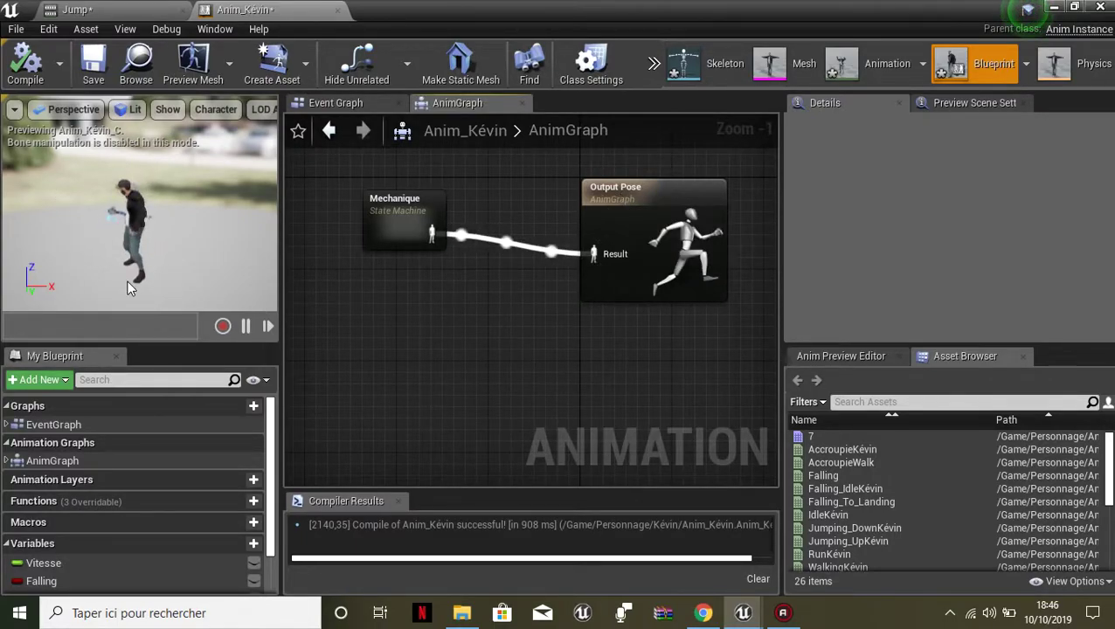
pyautogui.doubleClick(403, 220)
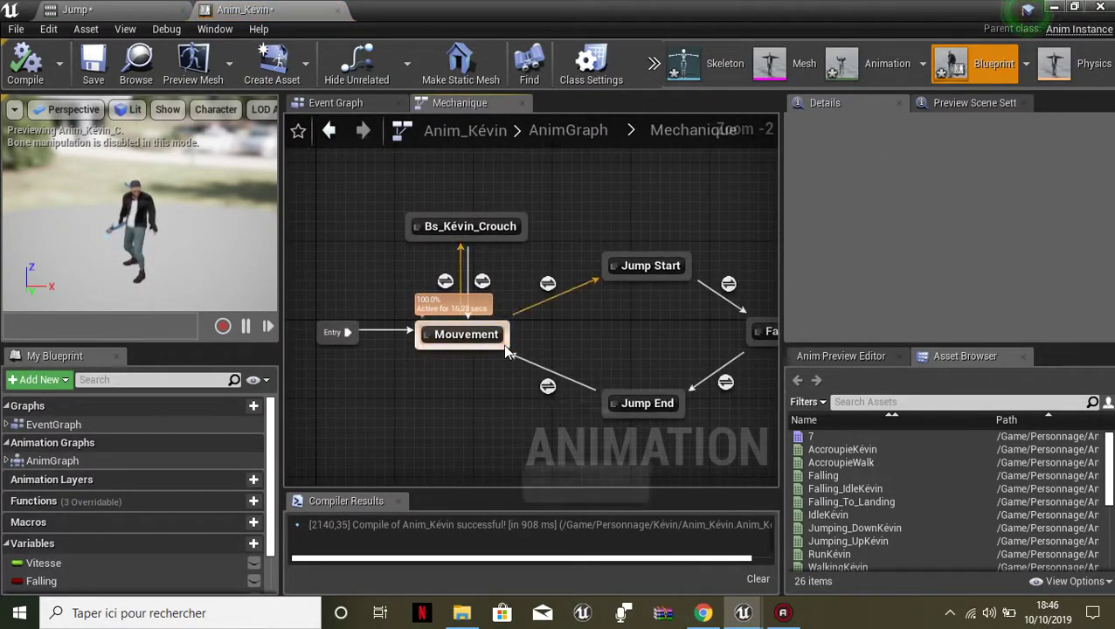
# - Examine how the Mechanique state machine links Mouvement with Bs_Kévin_Crouch, Jump Start, Falling and Jump End
pyautogui.scroll(2, 504, 346)
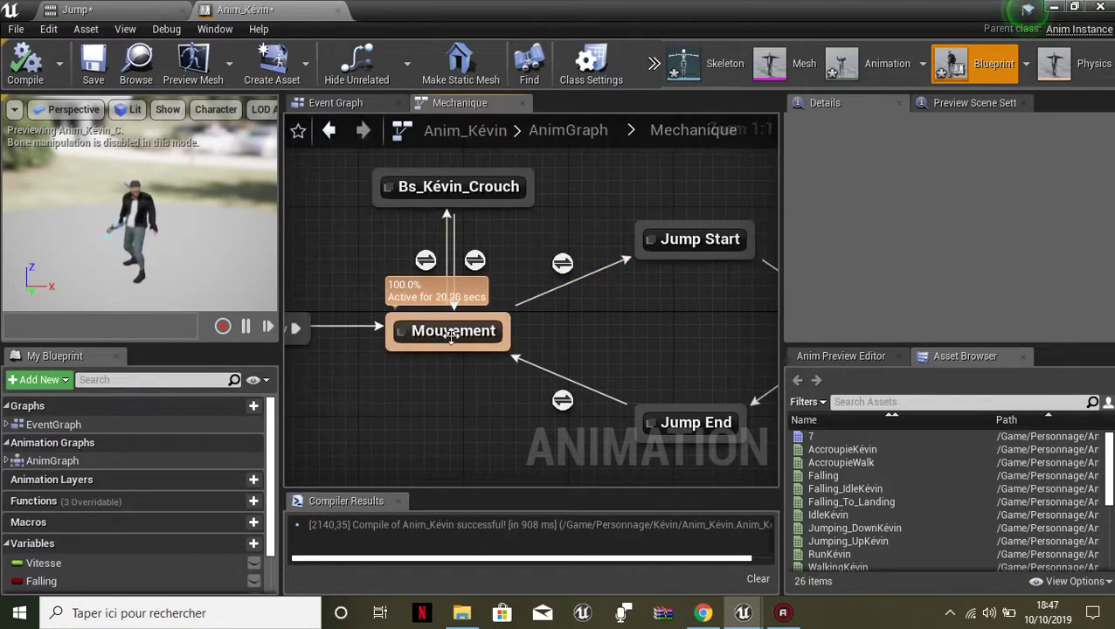
pyautogui.moveTo(563, 263)
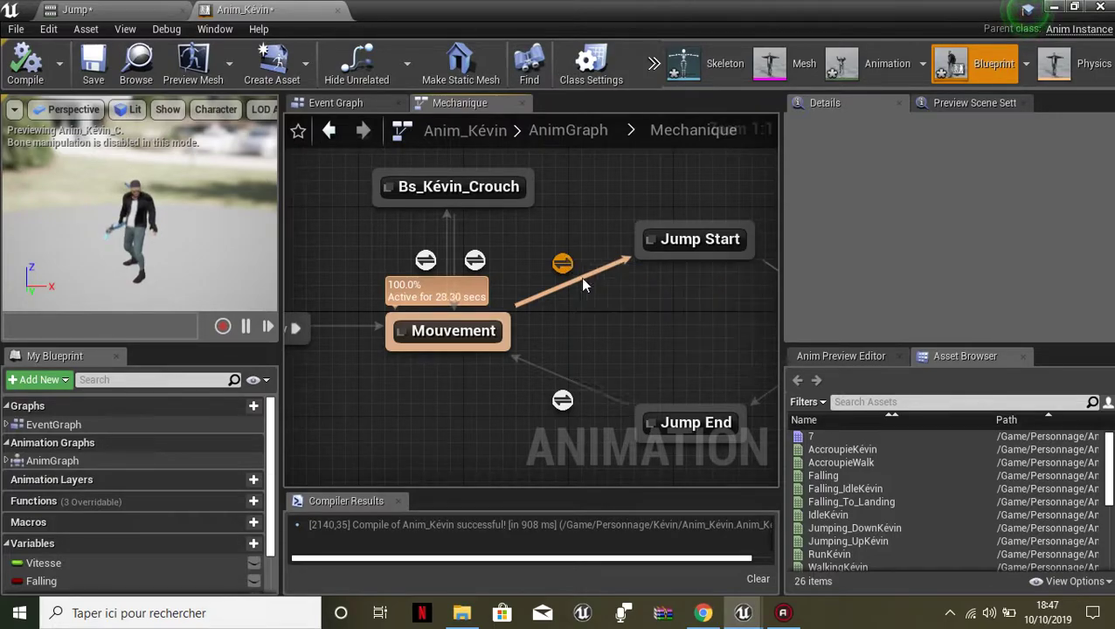
pyautogui.moveTo(611, 293); pyautogui.dragTo(531, 336, button='right')
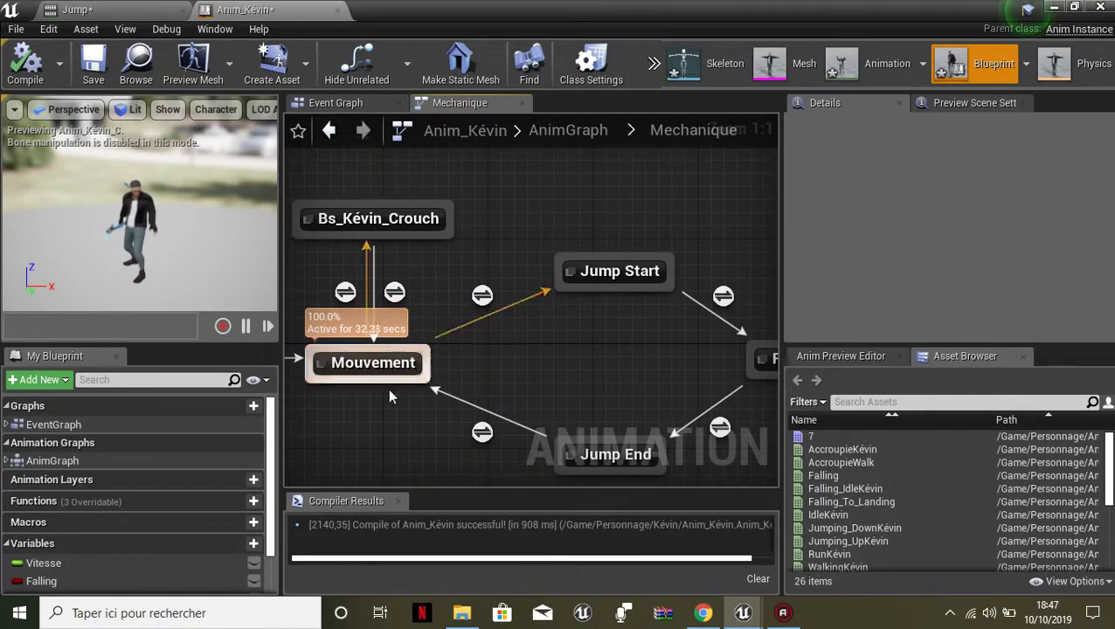
pyautogui.moveTo(598, 342); pyautogui.dragTo(402, 266, button='right')
pyautogui.click(690, 198)
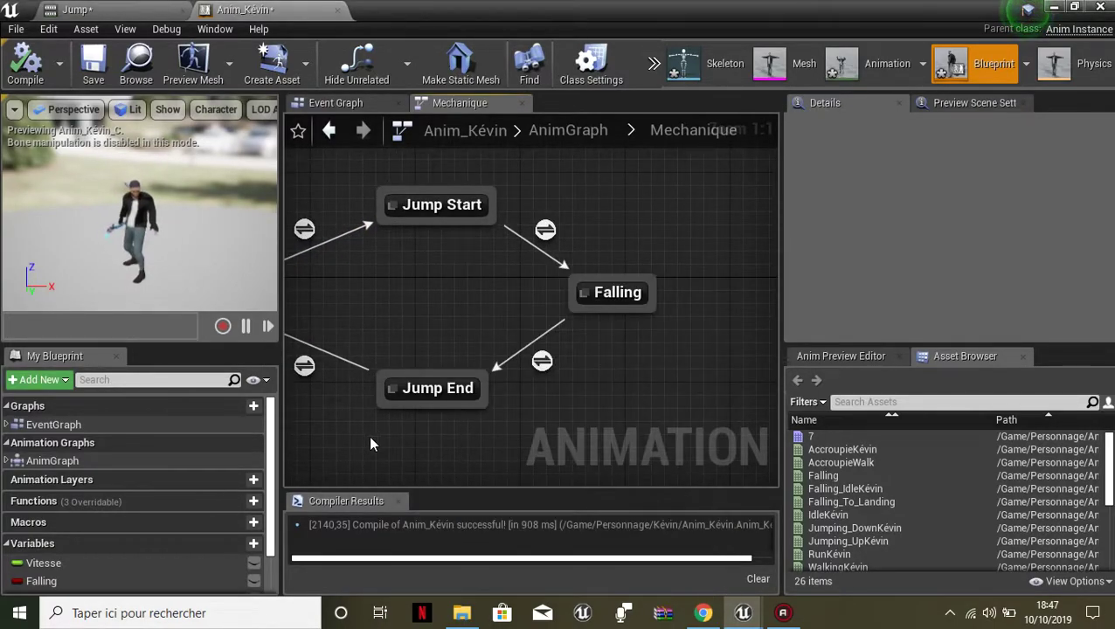
pyautogui.moveTo(370, 444); pyautogui.dragTo(611, 466, button='right')
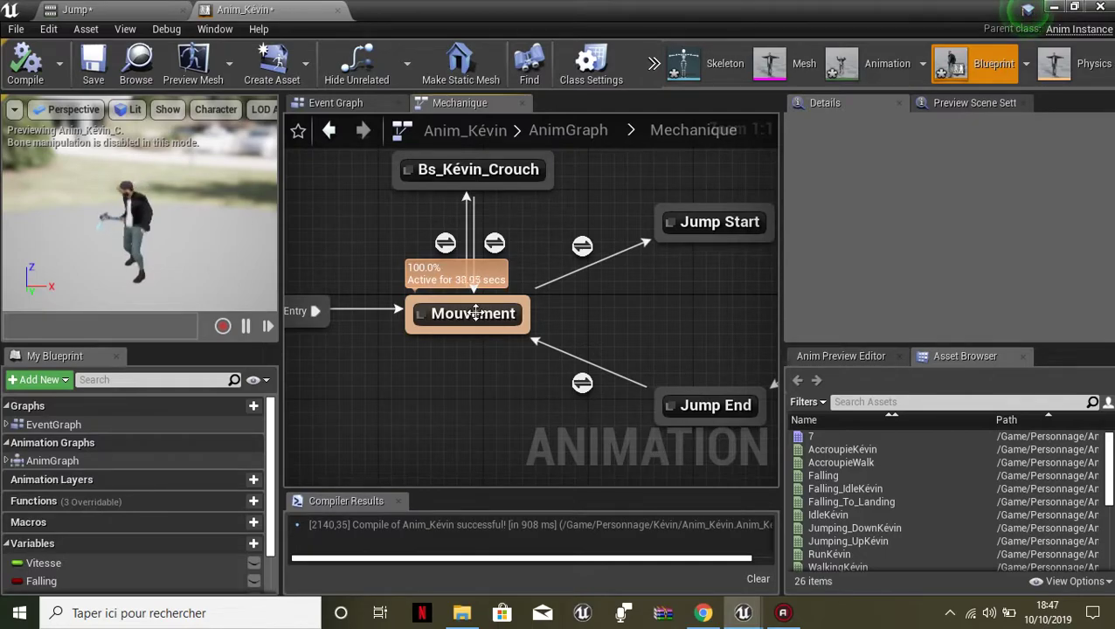
pyautogui.moveTo(604, 324); pyautogui.dragTo(354, 304, button='right')
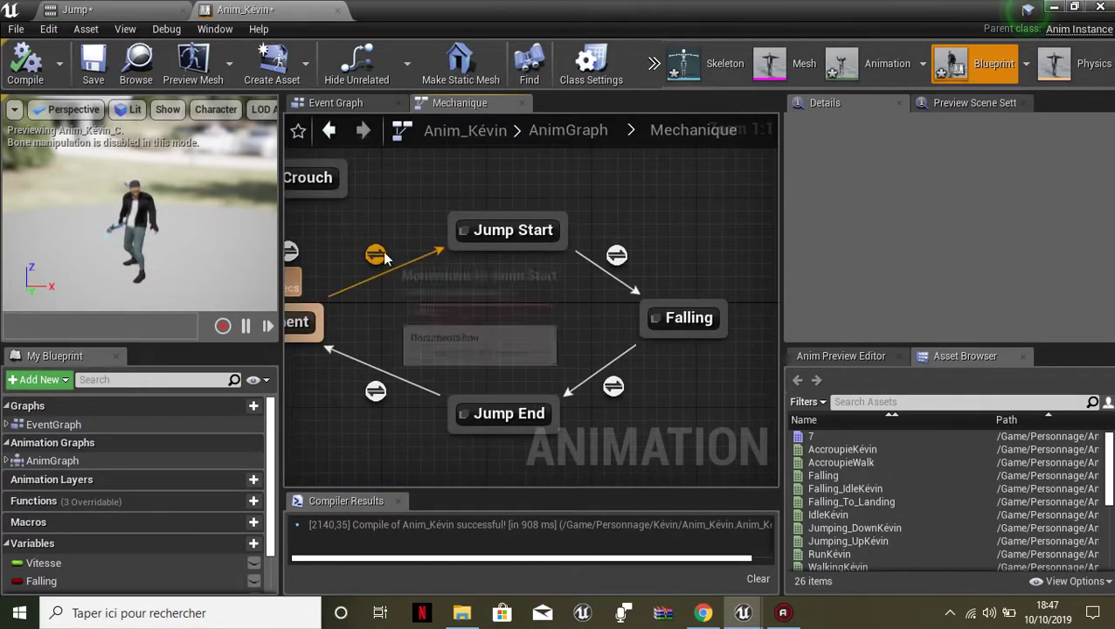
pyautogui.moveTo(307, 188); pyautogui.dragTo(504, 257, button='right')
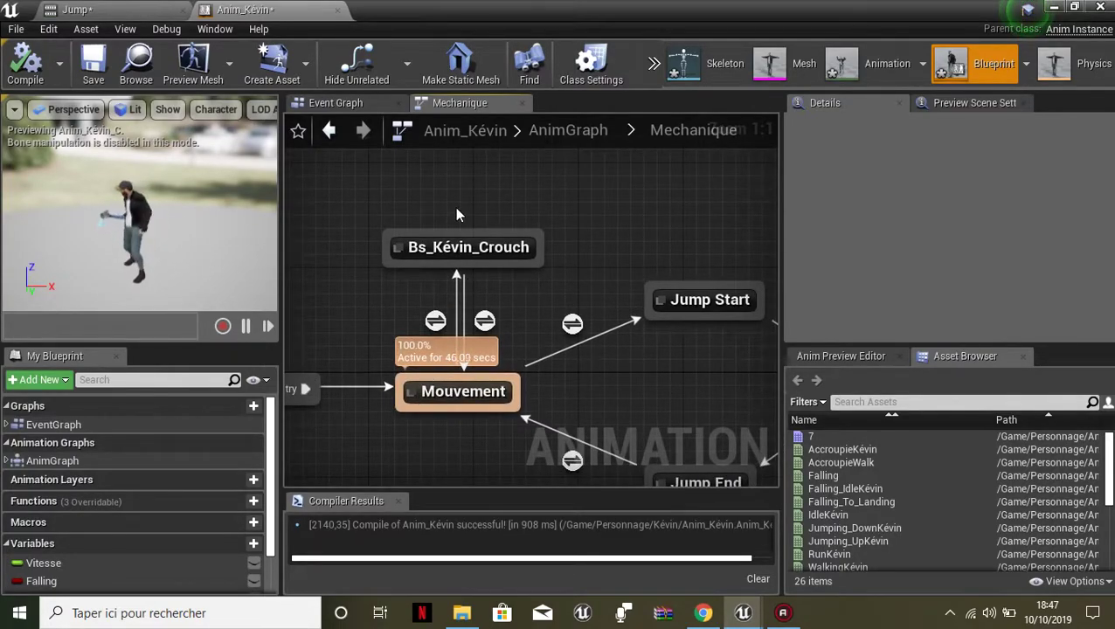
pyautogui.rightClick(464, 406)
pyautogui.click(600, 231)
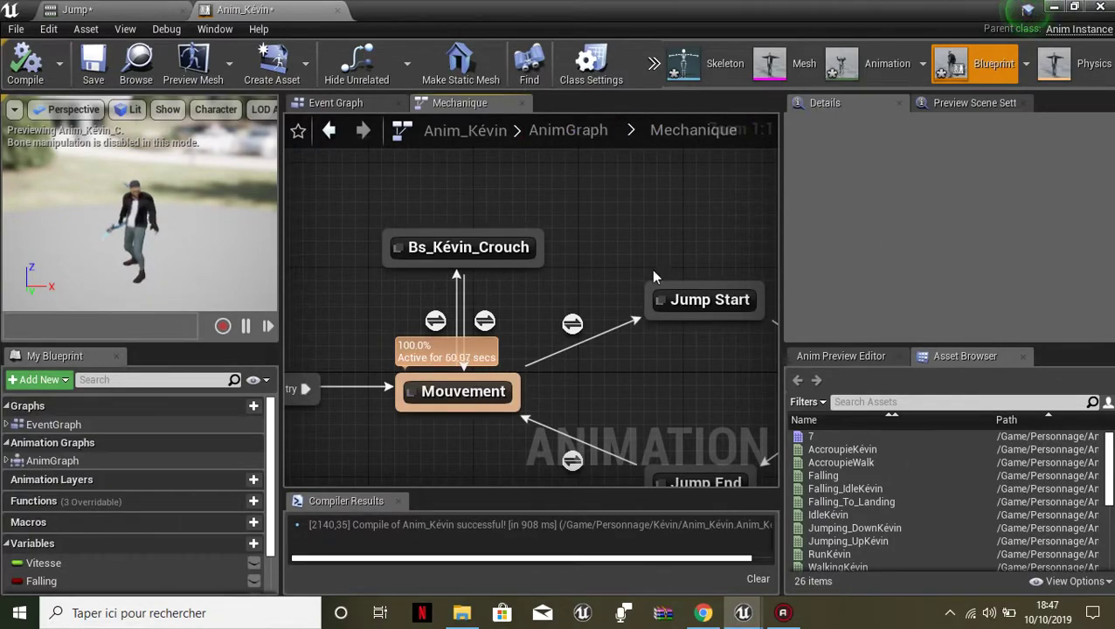
pyautogui.moveTo(516, 368); pyautogui.dragTo(306, 280, button='right')
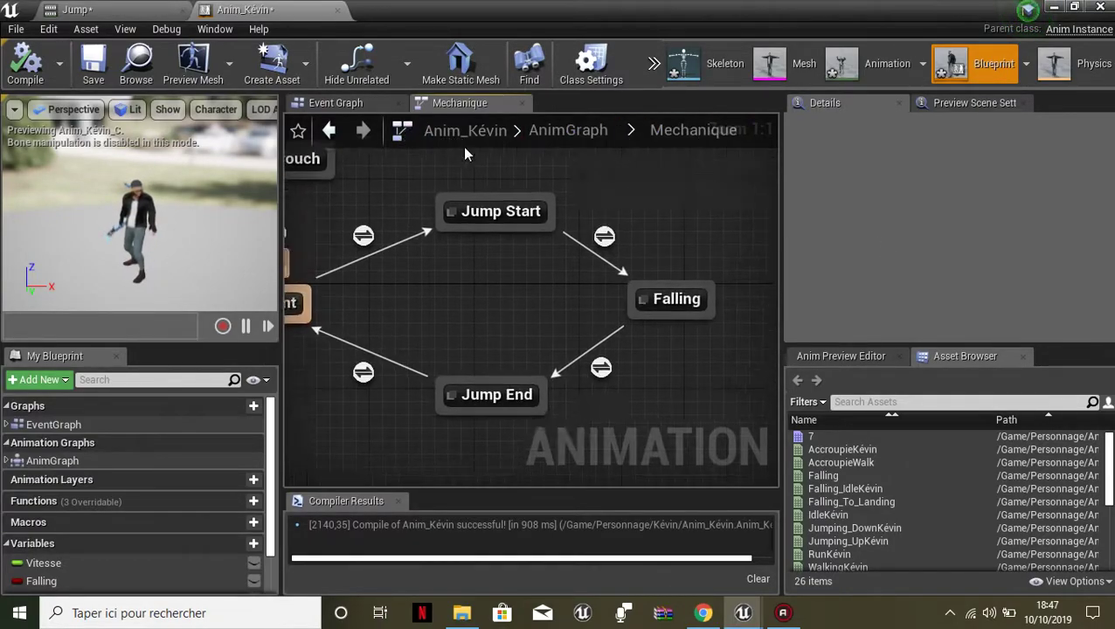
# - Open the Falling state and delete its Play Falling_IdleKévin node
pyautogui.doubleClick(683, 300)
pyautogui.moveTo(593, 359); pyautogui.dragTo(506, 413)
pyautogui.click(489, 425)
pyautogui.click(480, 338)
pyautogui.moveTo(432, 368); pyautogui.dragTo(536, 378)
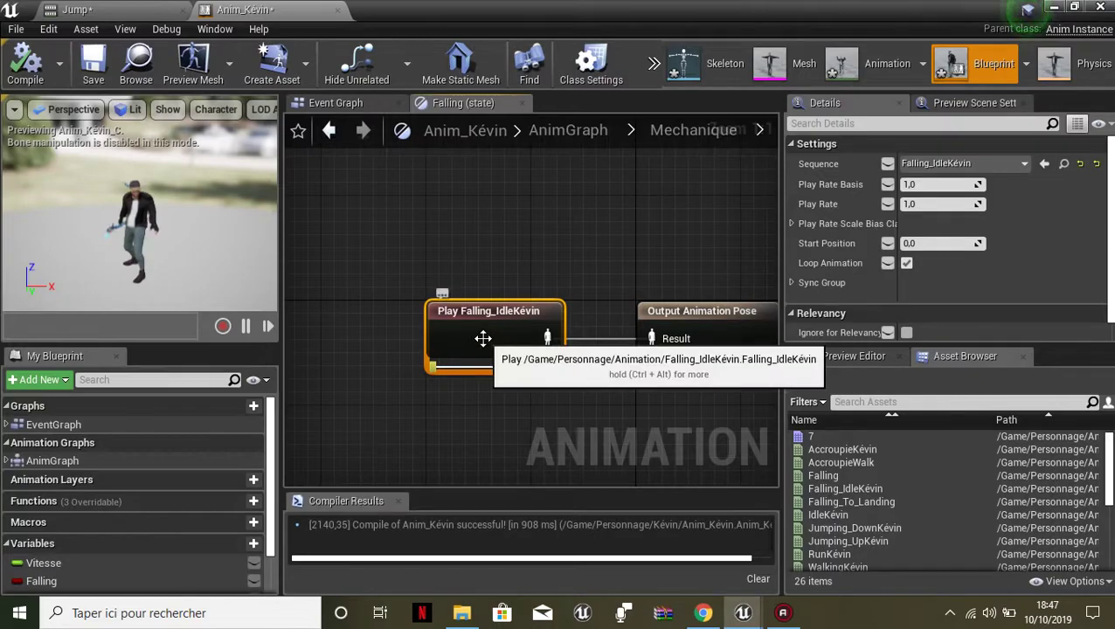
pyautogui.press('Delete')
# - Add the Jump animation to the Falling state, connect it to Output Animation Pose, then compile and save the blueprint
pyautogui.scroll(-5, 883, 530)
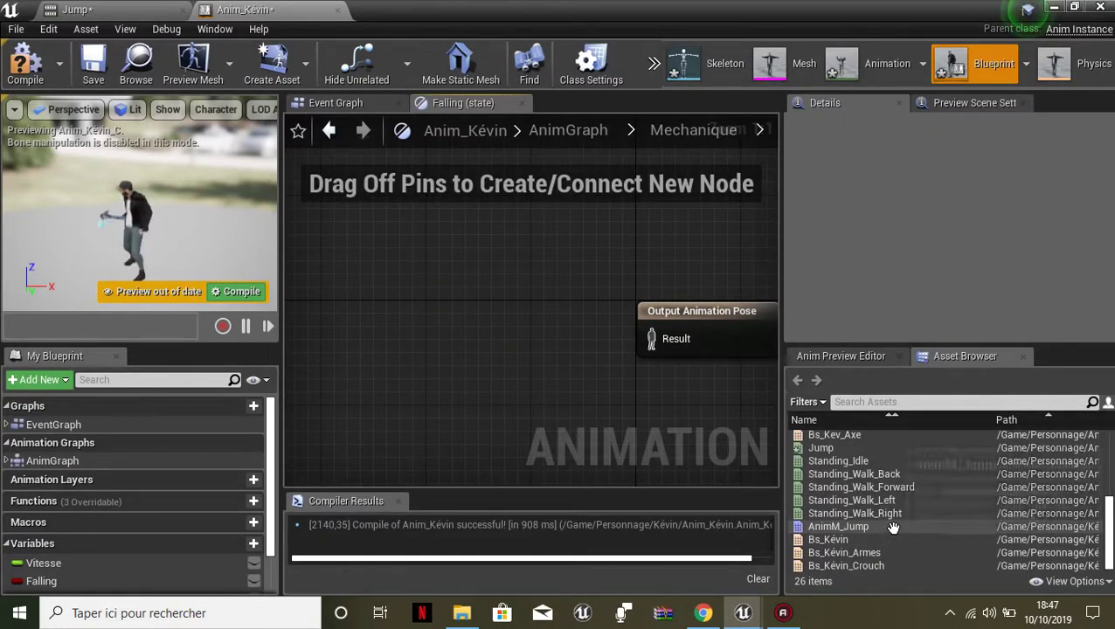
pyautogui.moveTo(872, 449); pyautogui.dragTo(461, 313)
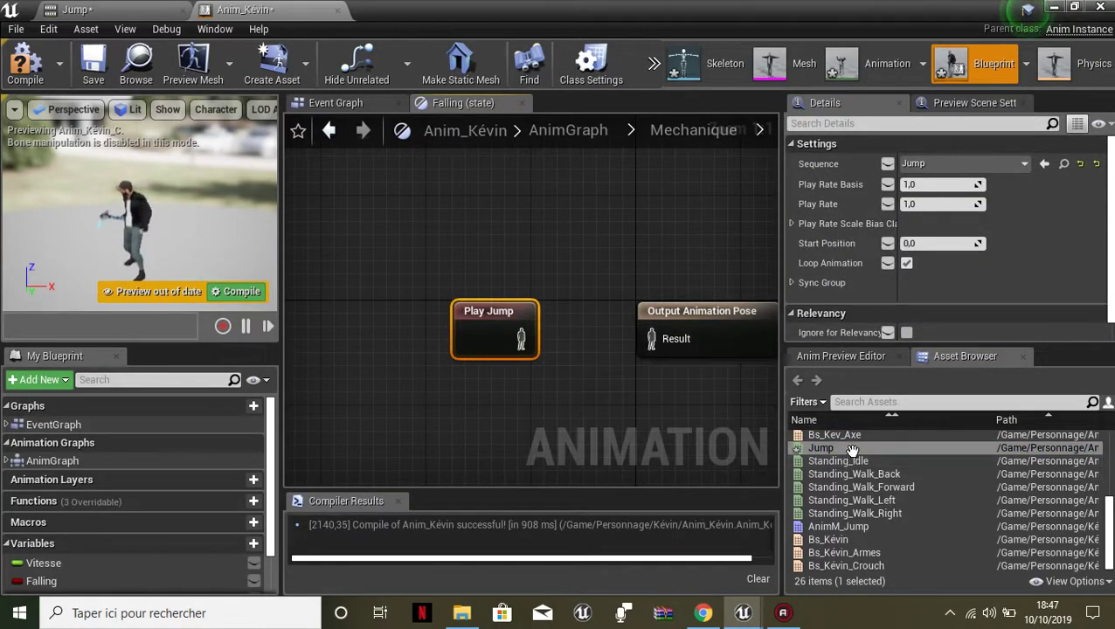
pyautogui.moveTo(851, 449)
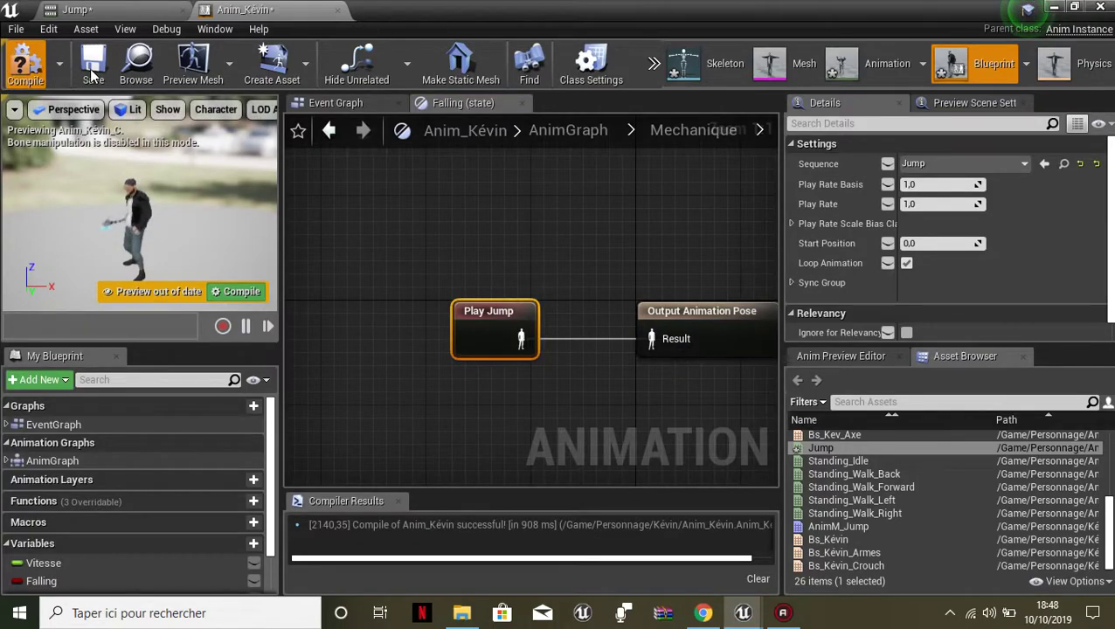
pyautogui.click(92, 70)
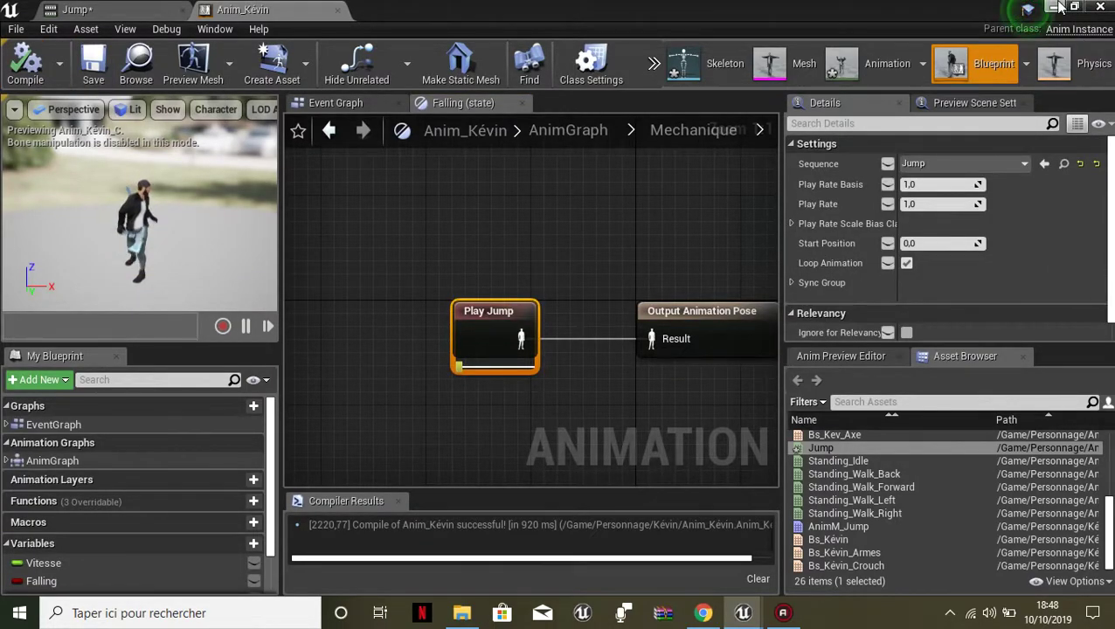
# - Play the DemoMap level, make the character jump to test the new Falling animation, and stop the session
pyautogui.click(1054, 7)
pyautogui.click(684, 71)
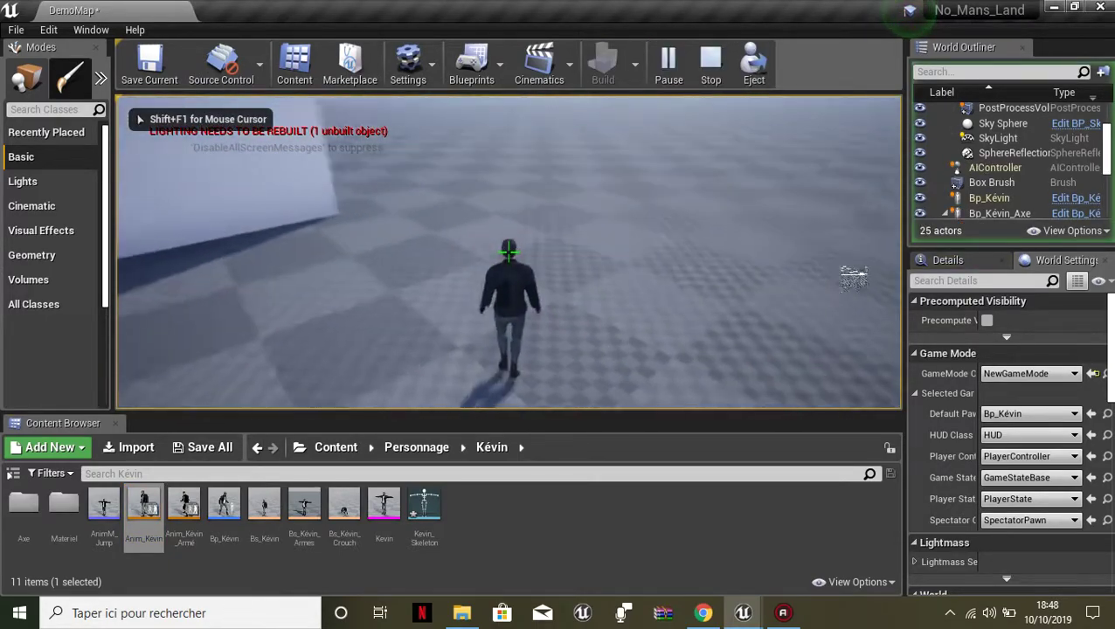
pyautogui.press('space')
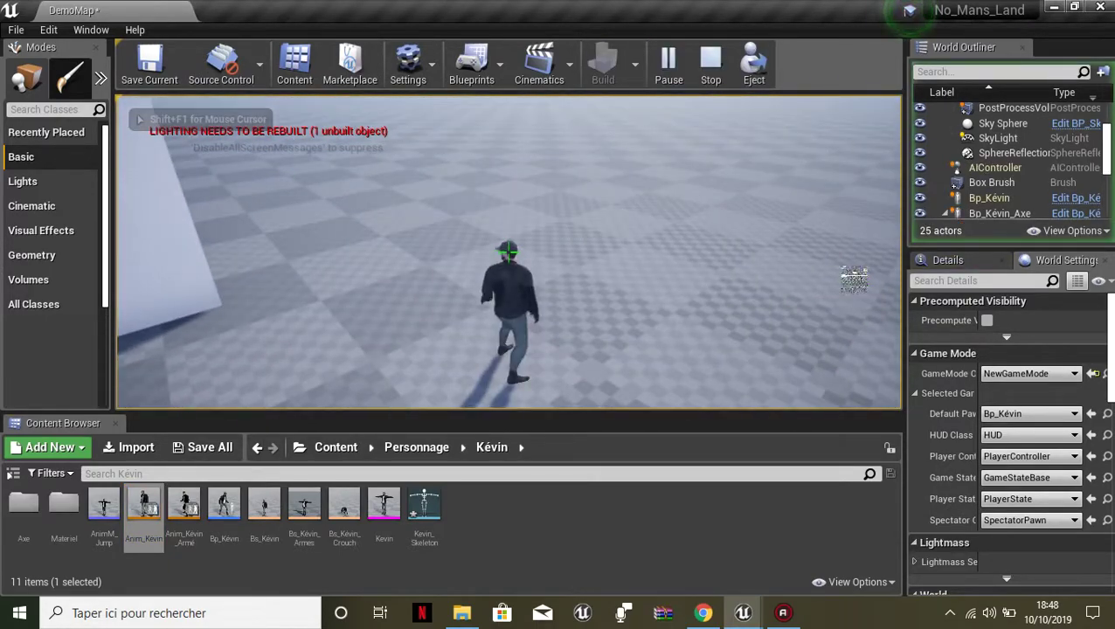
pyautogui.press('Escape')
# - Turn off Loop Animation on the Falling state's Play Jump node, then compile and save Anim_Kévin
pyautogui.moveTo(743, 612)
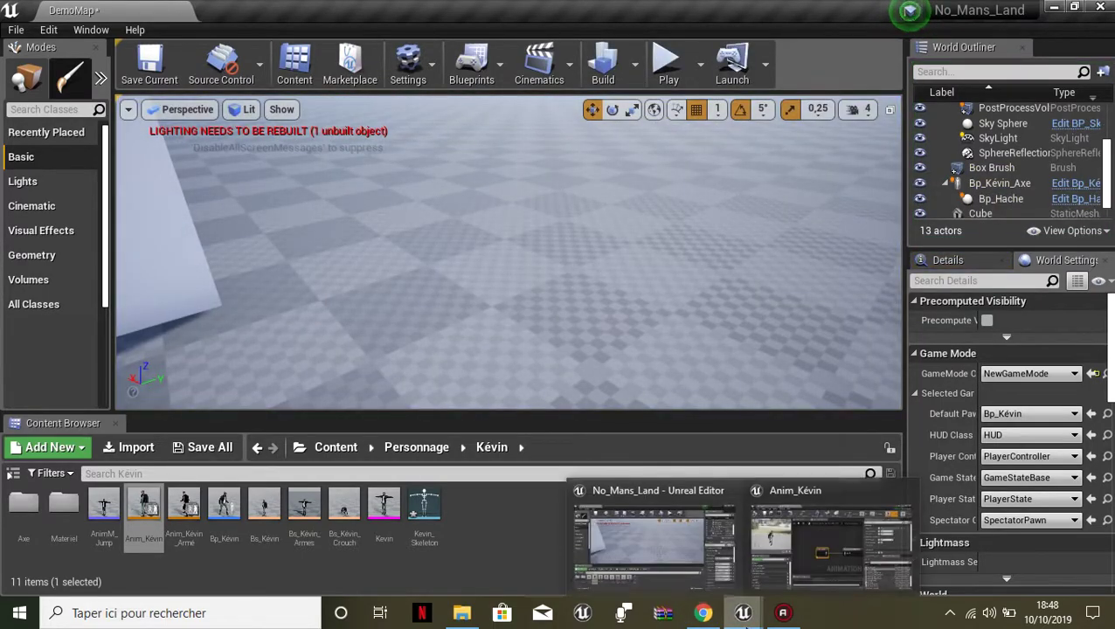
pyautogui.click(790, 572)
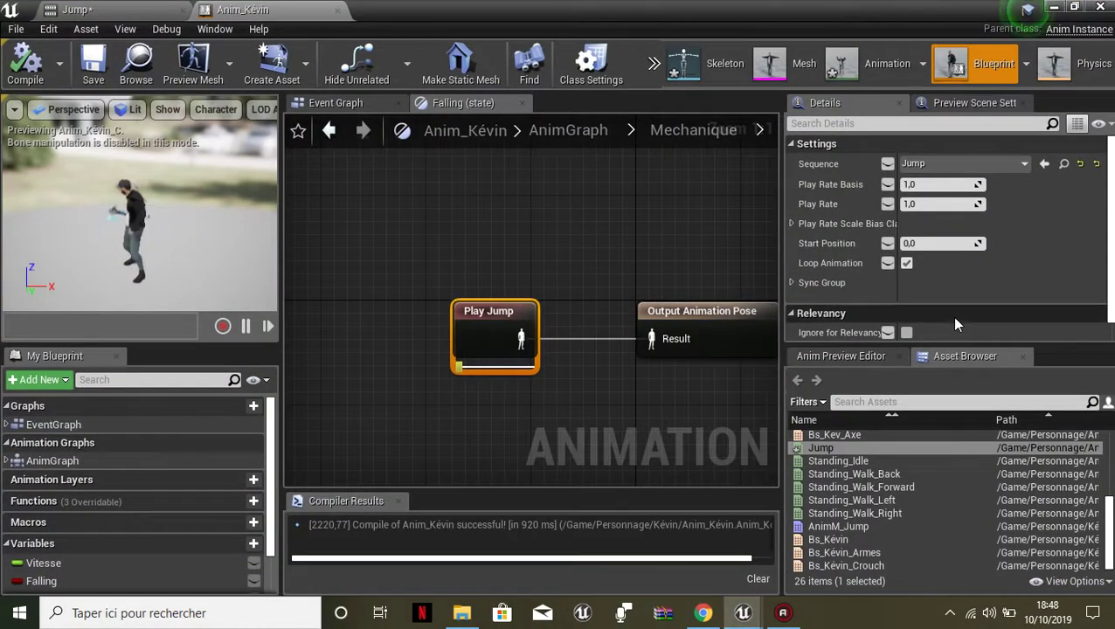
pyautogui.click(906, 263)
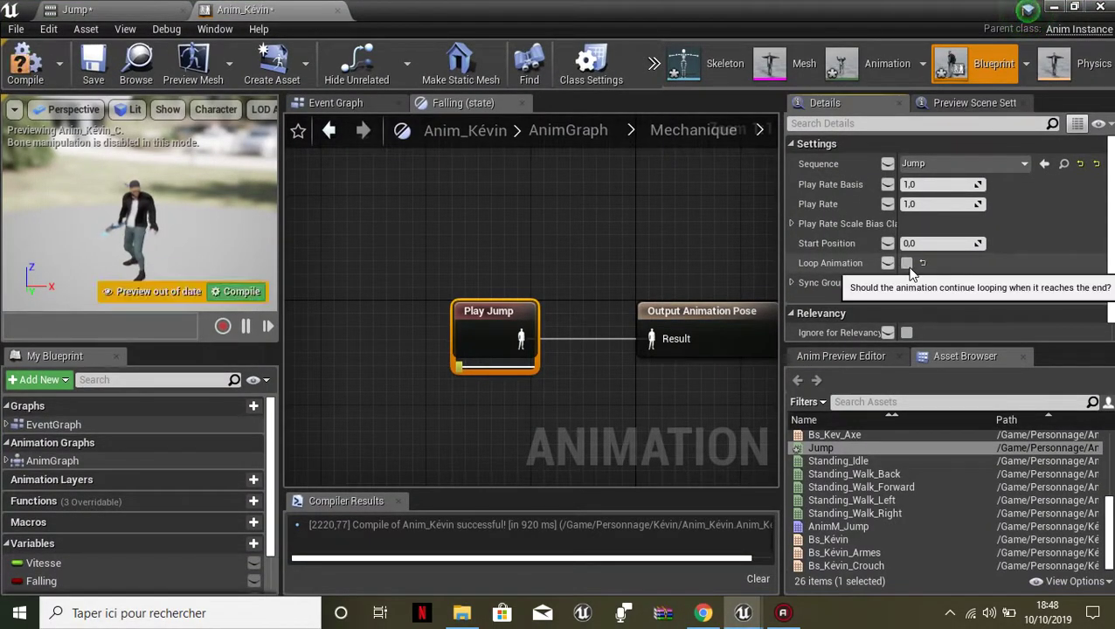
pyautogui.click(98, 78)
# - Play the DemoMap level, run and jump repeatedly with the character to test the non-looping Jump animation, and stop the session
pyautogui.moveTo(742, 616)
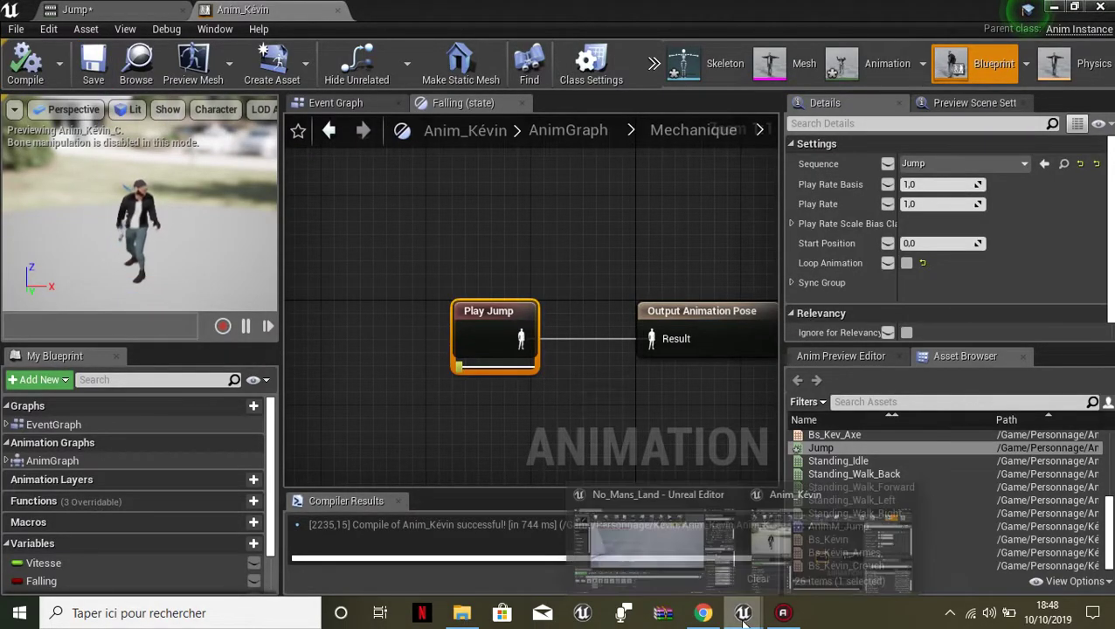
pyautogui.click(1053, 8)
pyautogui.click(668, 66)
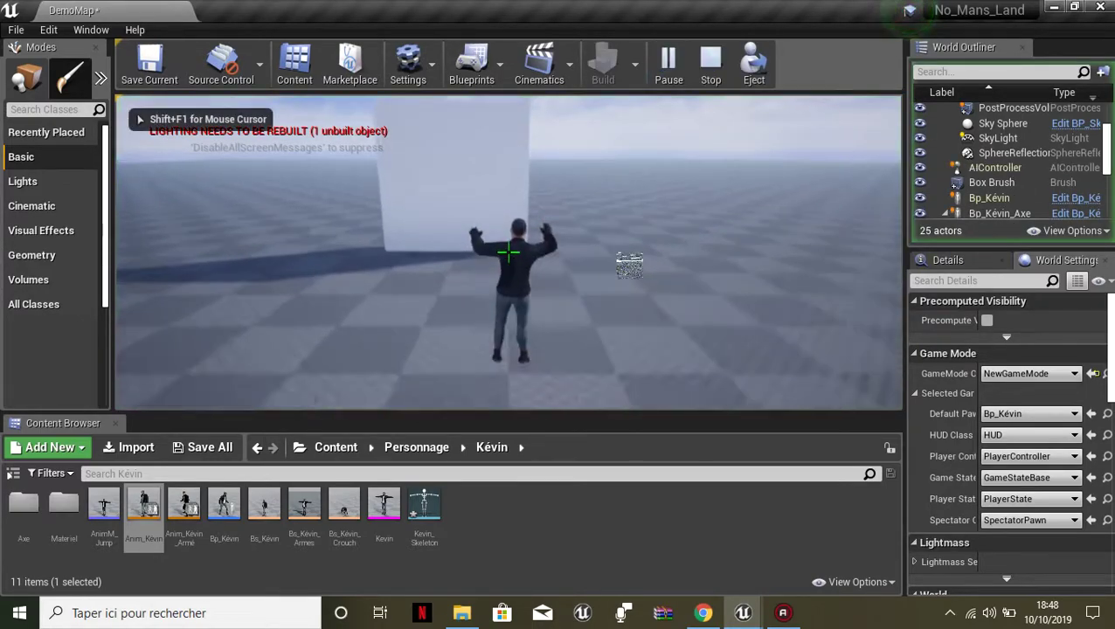
pyautogui.press('w')
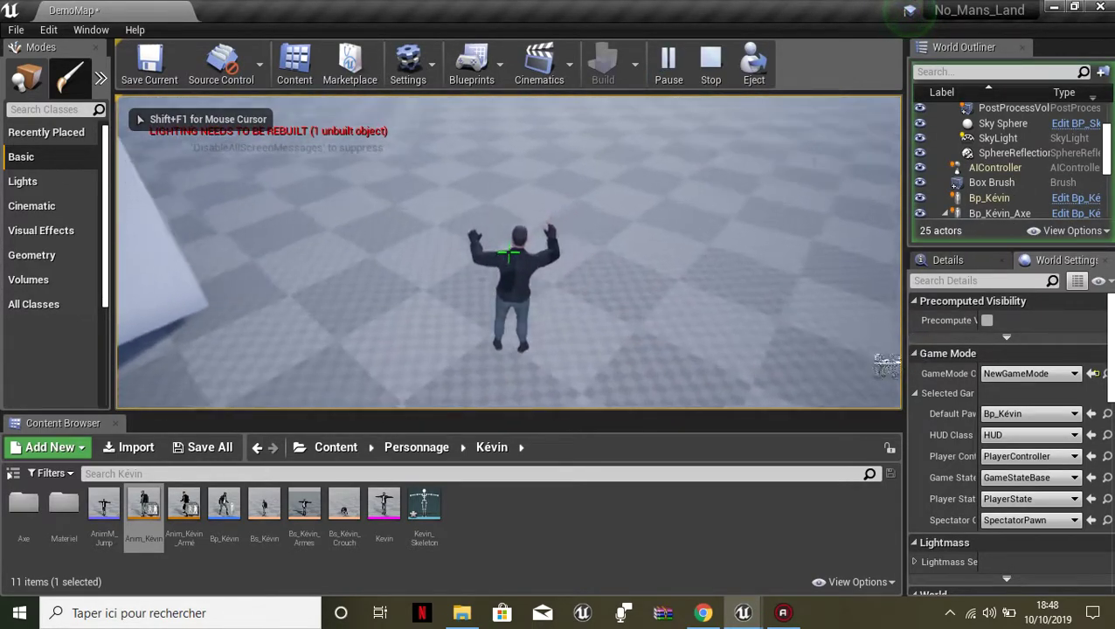
pyautogui.press('space')
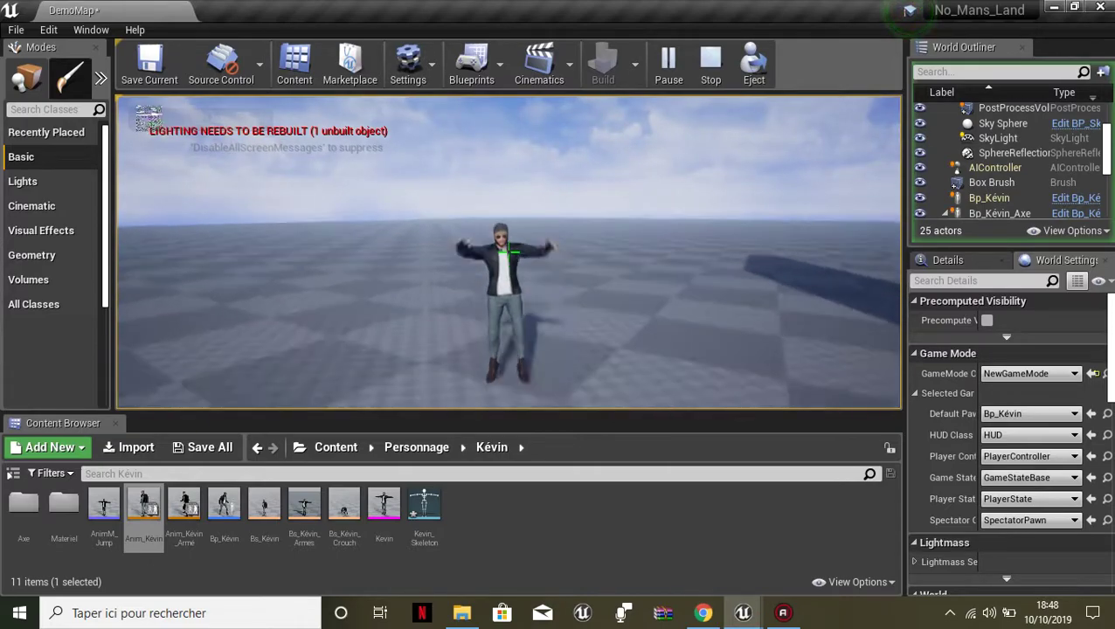
pyautogui.press('w')
pyautogui.press('space')
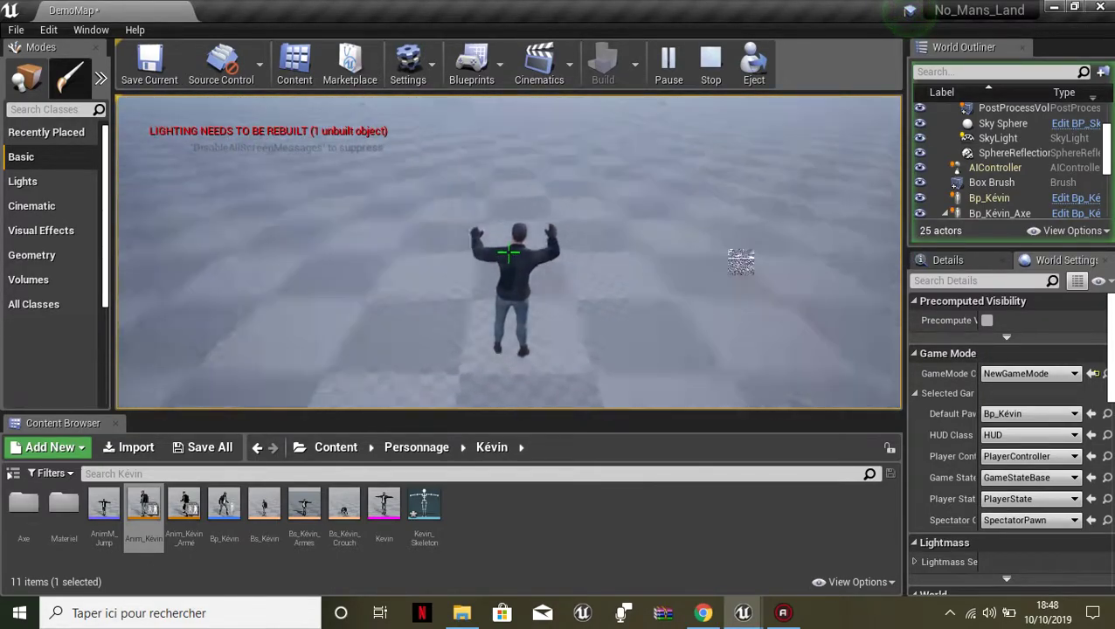
pyautogui.press('w')
pyautogui.press('space')
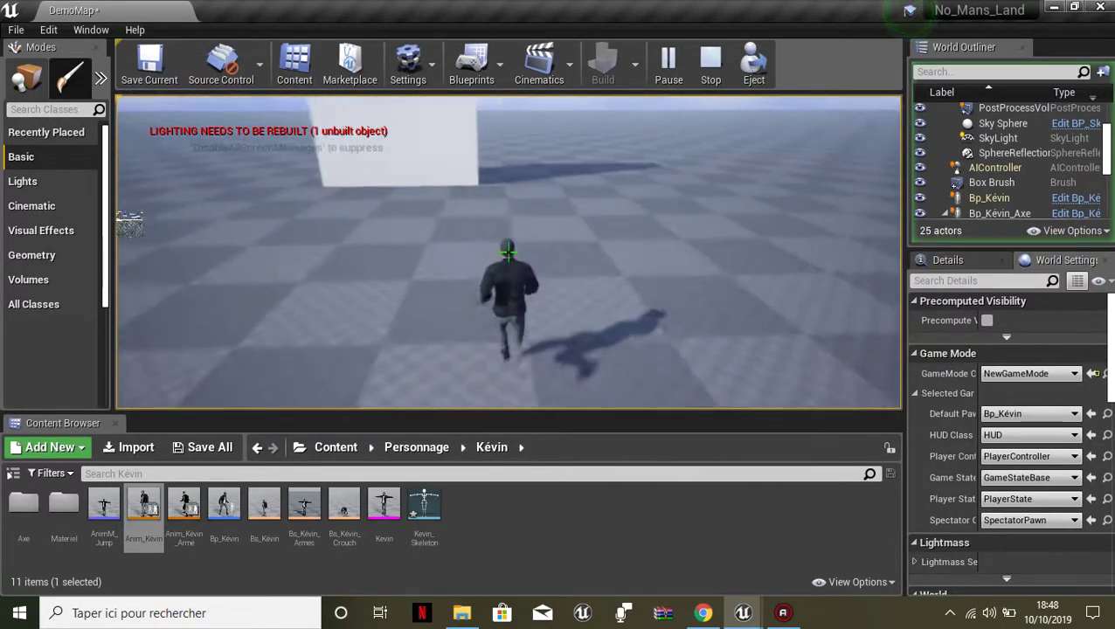
pyautogui.press('space')
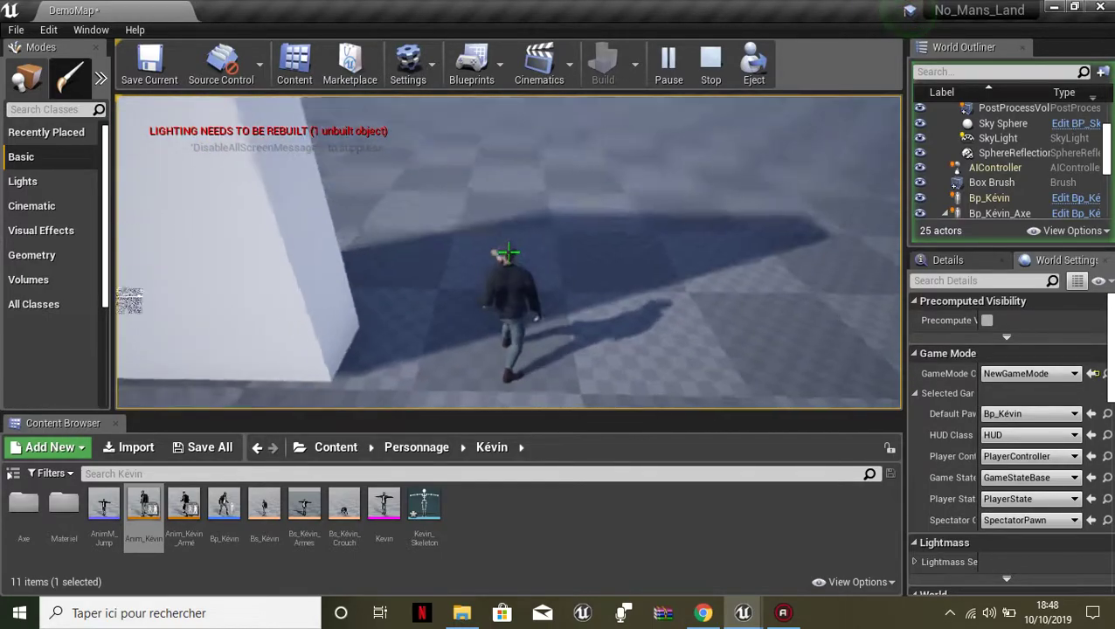
pyautogui.press('space')
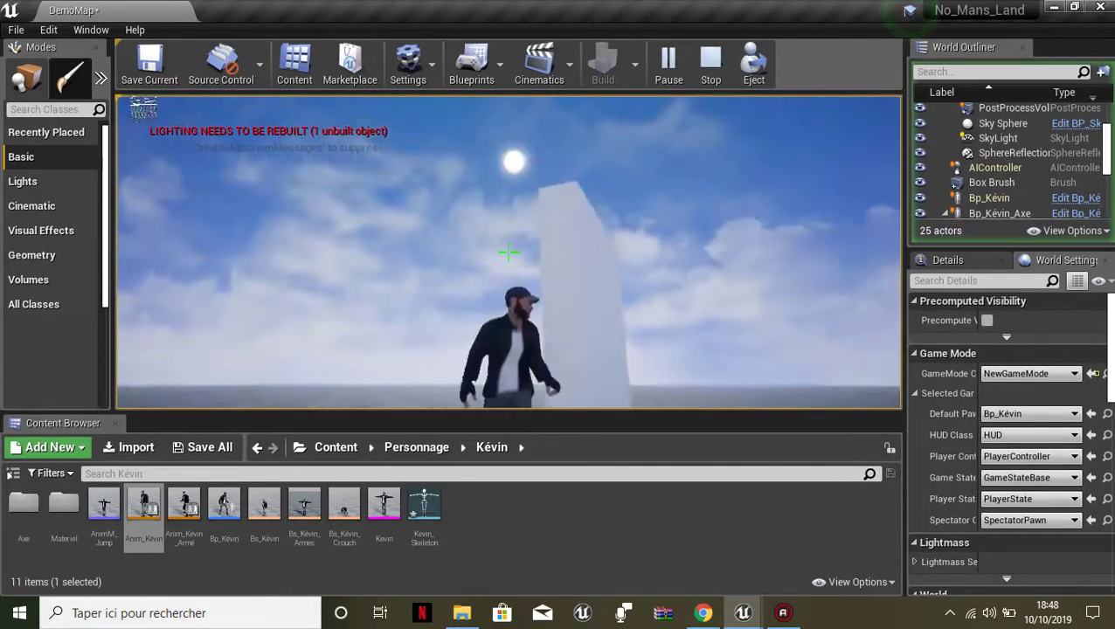
pyautogui.press('space')
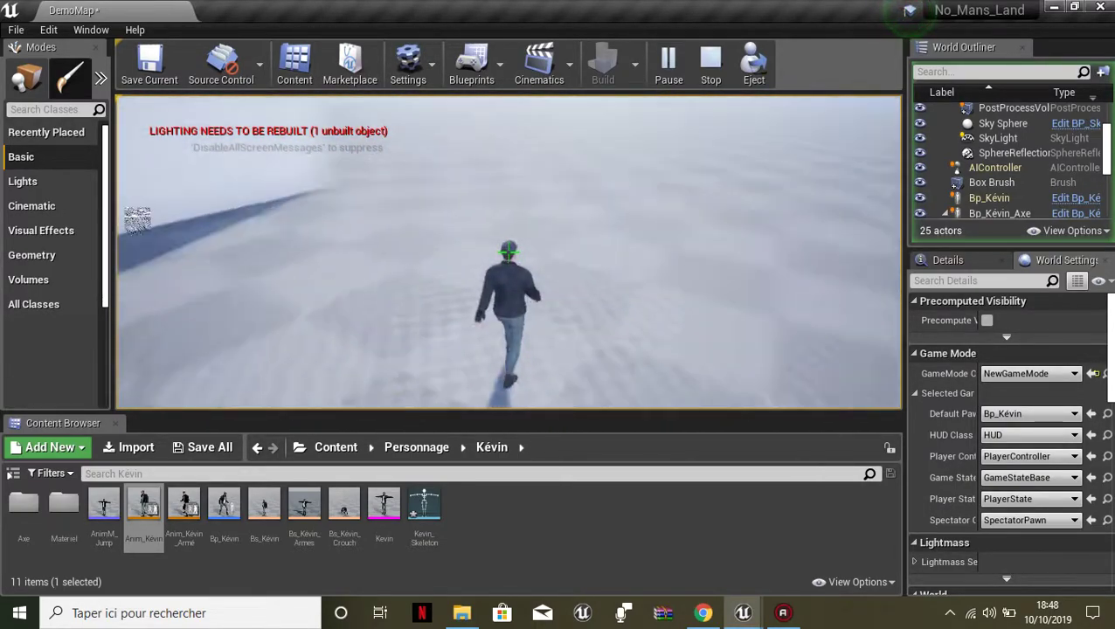
pyautogui.press('space')
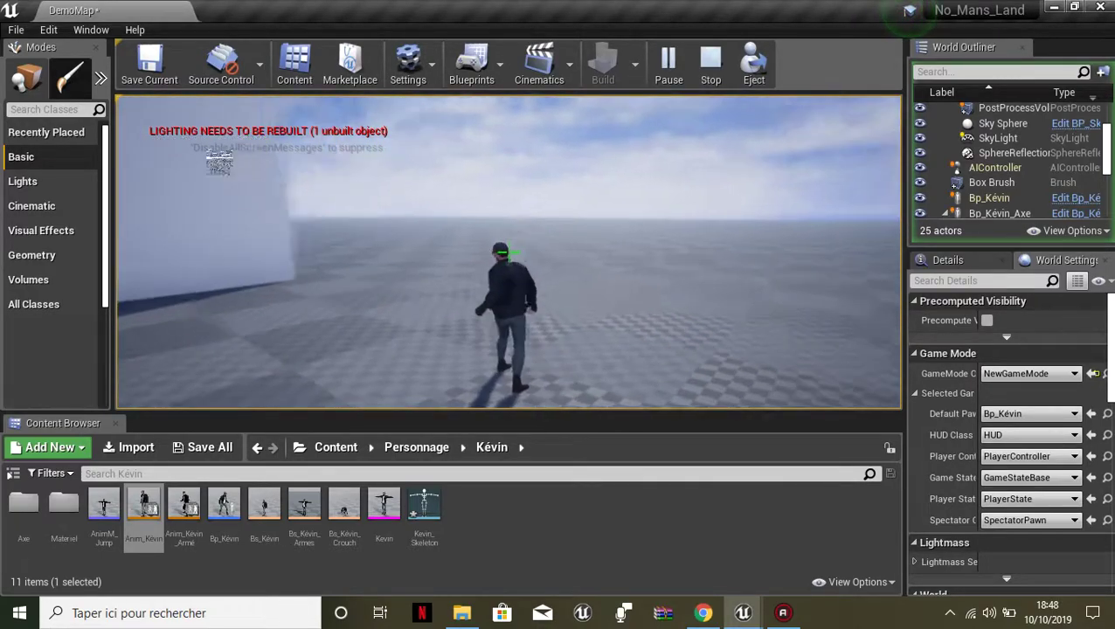
pyautogui.press('Escape')
# - Switch to Mixamo in Chrome and start a character upload by opening the character file selection
pyautogui.click(710, 615)
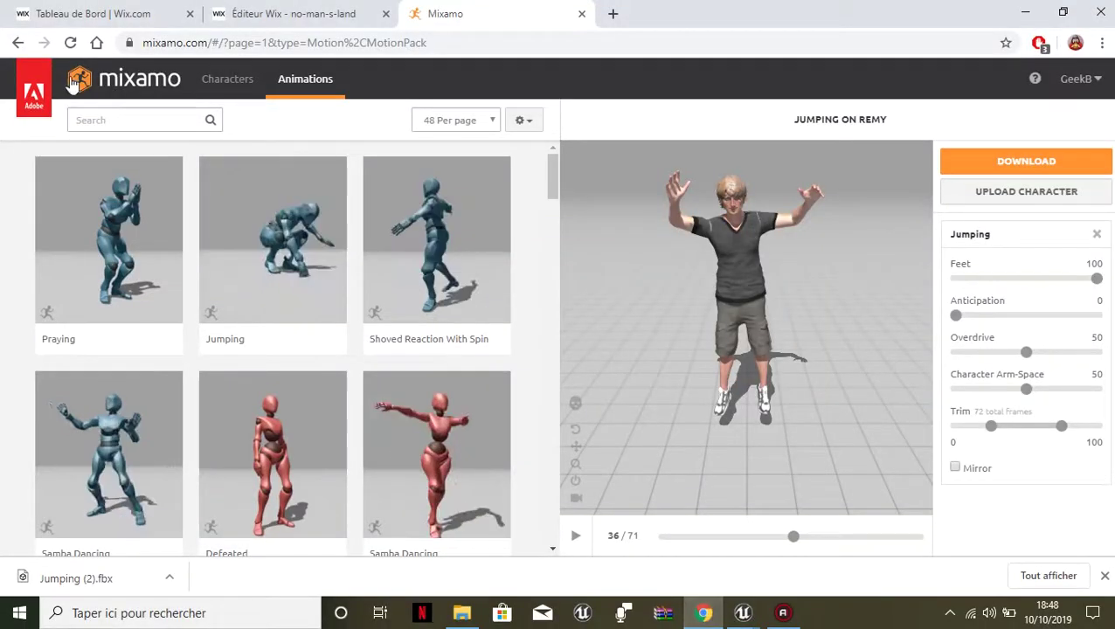
pyautogui.scroll(-1, 179, 150)
pyautogui.scroll(-5, 49, 341)
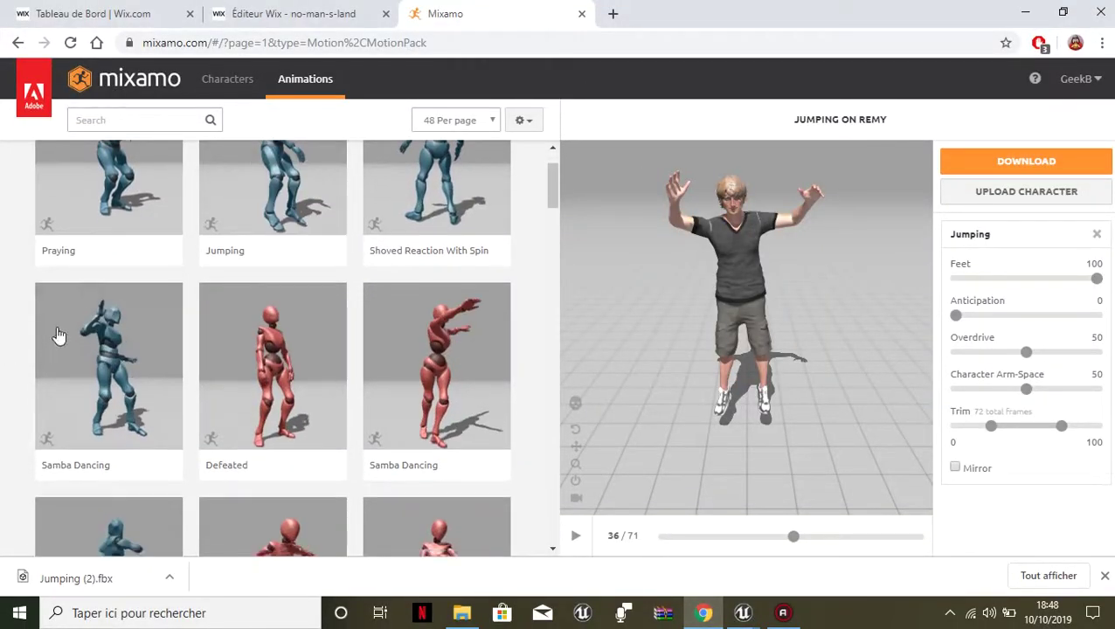
pyautogui.scroll(2, 172, 144)
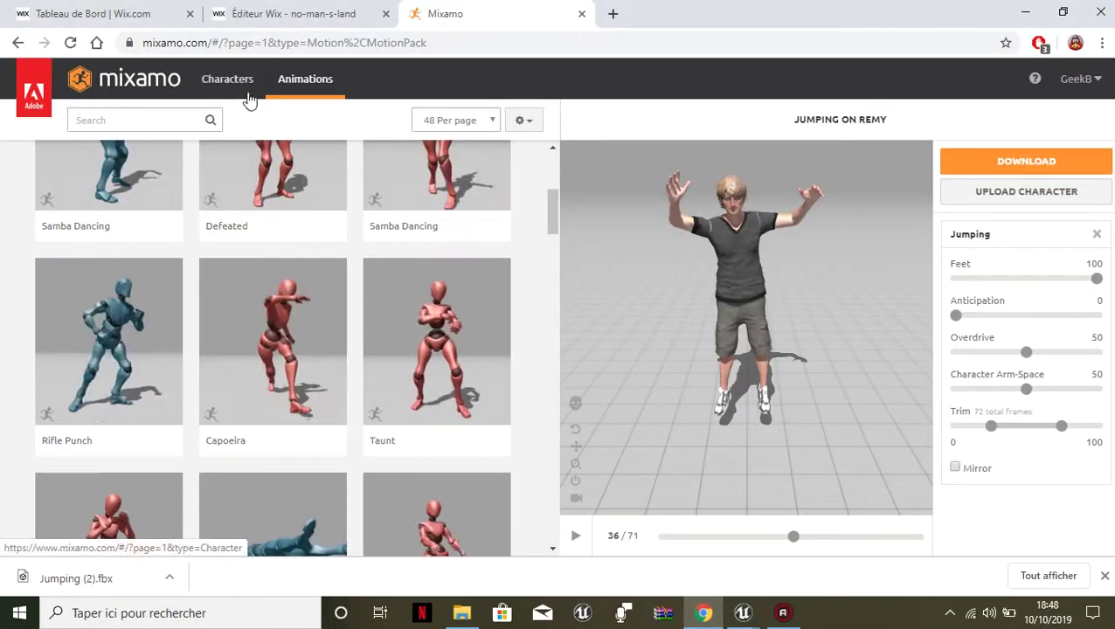
pyautogui.click(1006, 201)
pyautogui.click(498, 457)
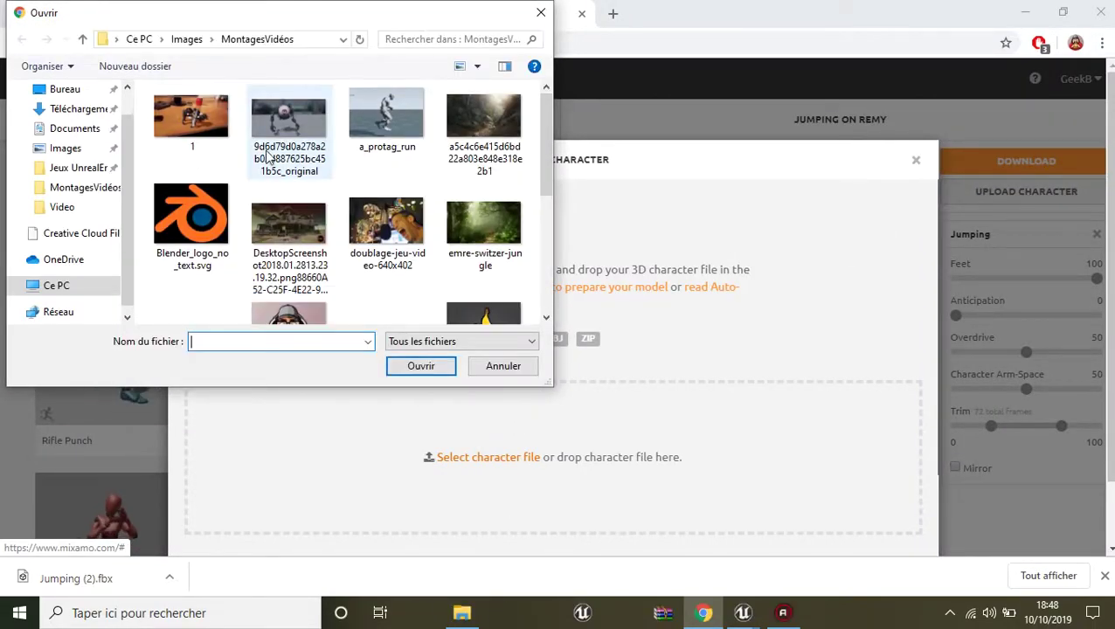
# - Choose the Kvin 3D object from the Téléchargements folder and upload it as the Mixamo character
pyautogui.click(93, 128)
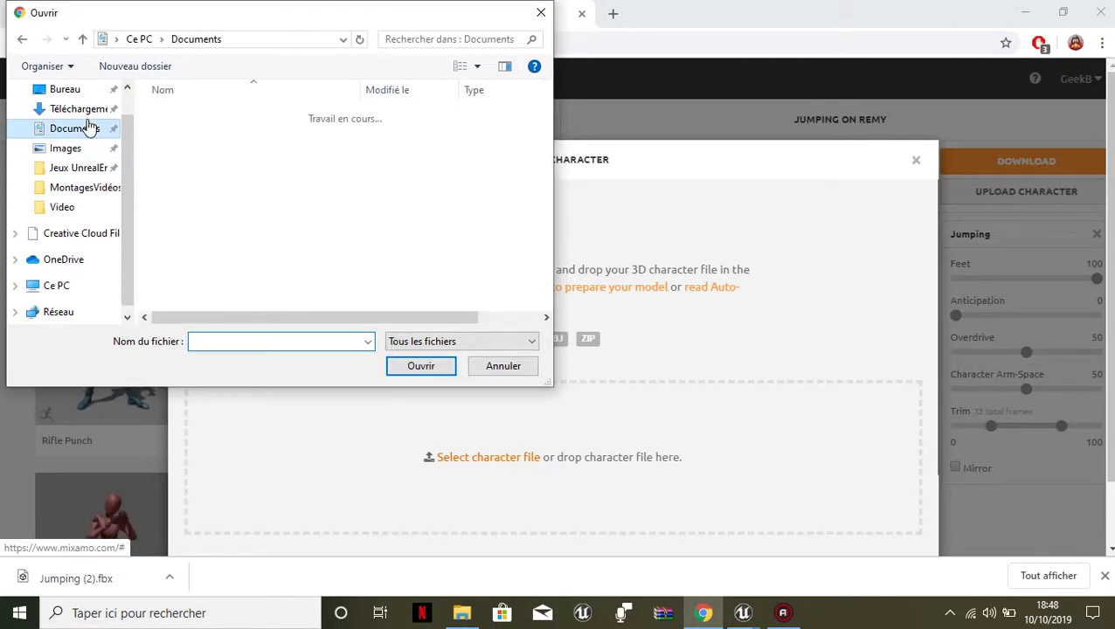
pyautogui.click(81, 110)
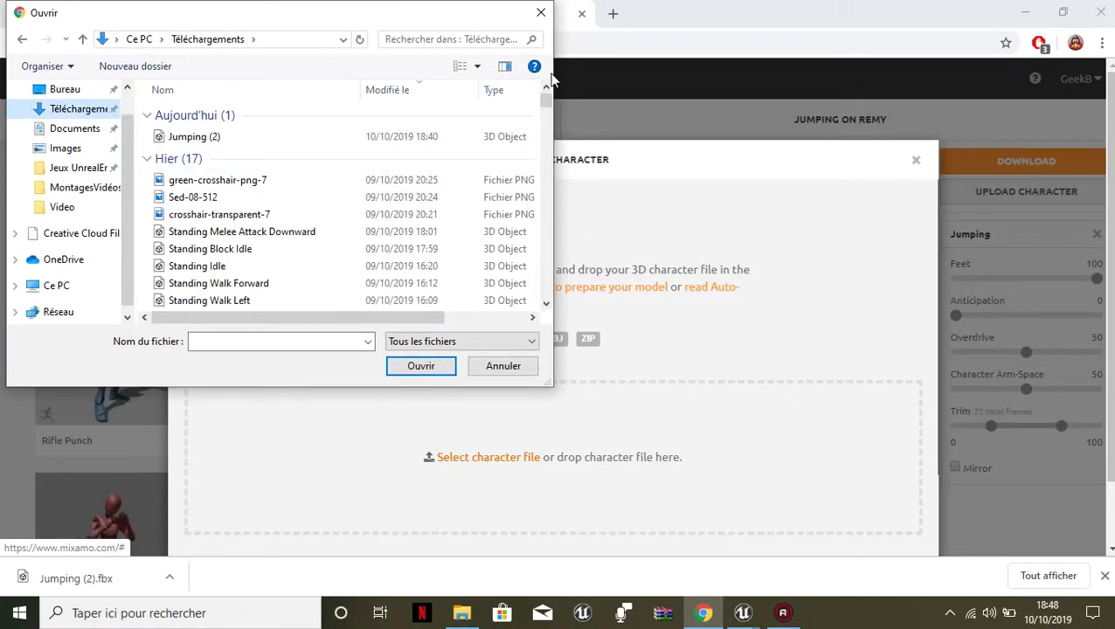
pyautogui.scroll(-10, 387, 194)
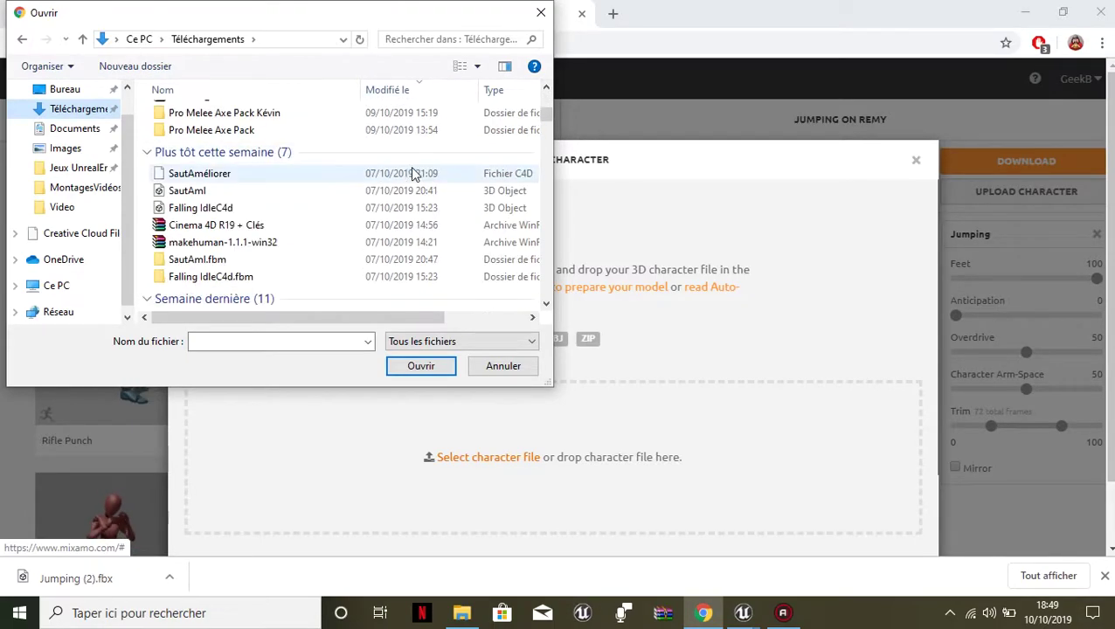
pyautogui.scroll(-1, 349, 197)
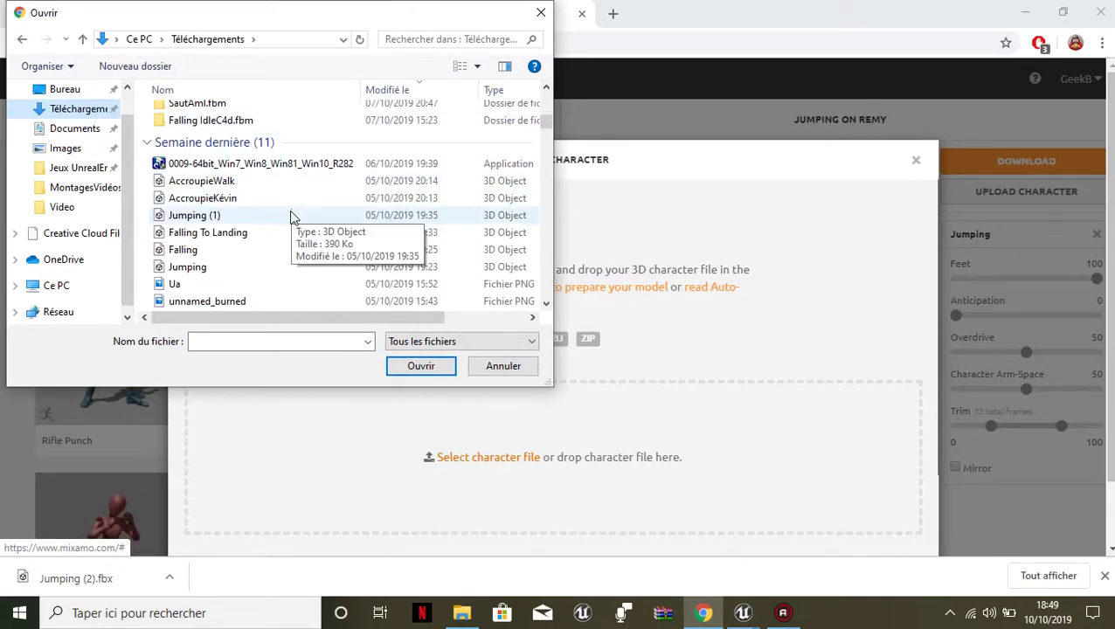
pyautogui.scroll(-1, 289, 225)
pyautogui.scroll(-4, 289, 229)
pyautogui.scroll(1, 260, 219)
pyautogui.scroll(-3, 259, 220)
pyautogui.click(218, 268)
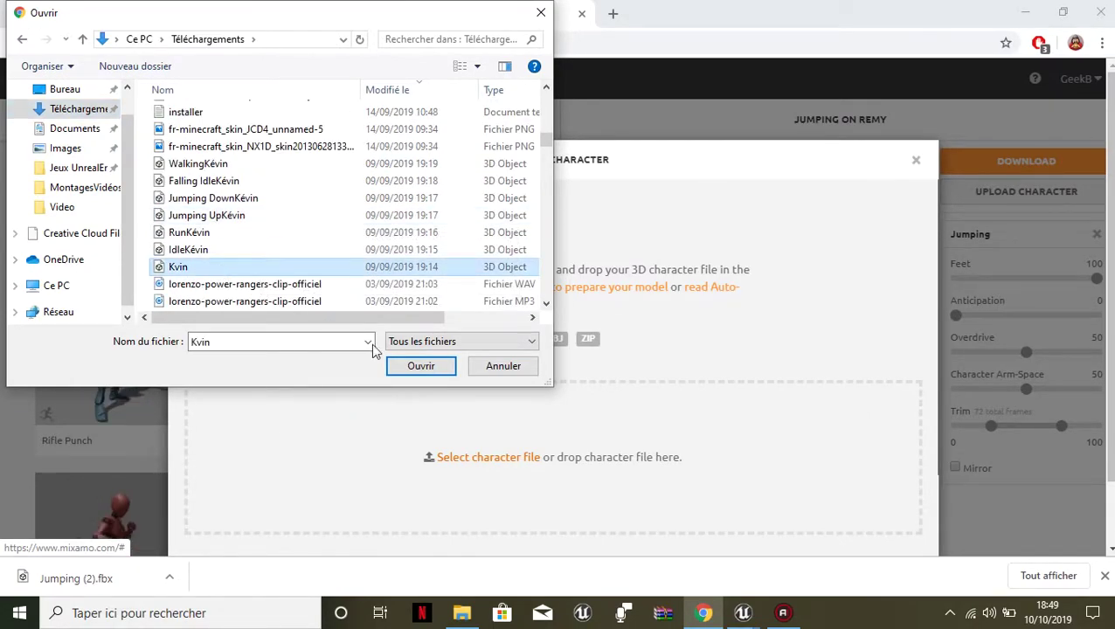
pyautogui.click(420, 366)
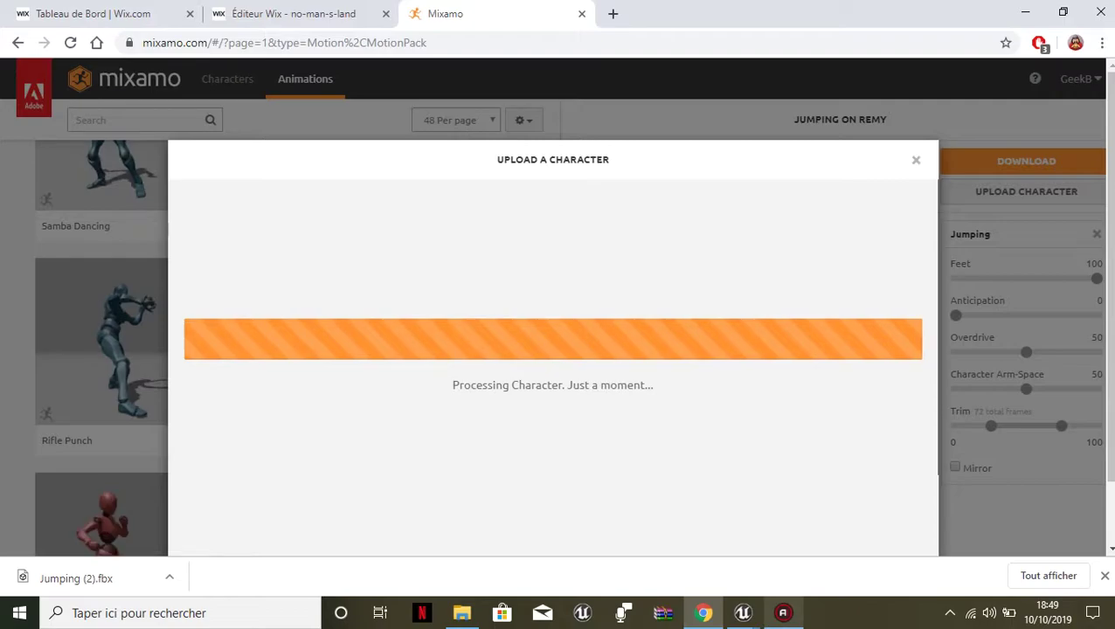
# - Switch back to Unreal Editor and open the Bs_Kévin blend space from the Kévin folder
pyautogui.click(743, 613)
pyautogui.click(785, 573)
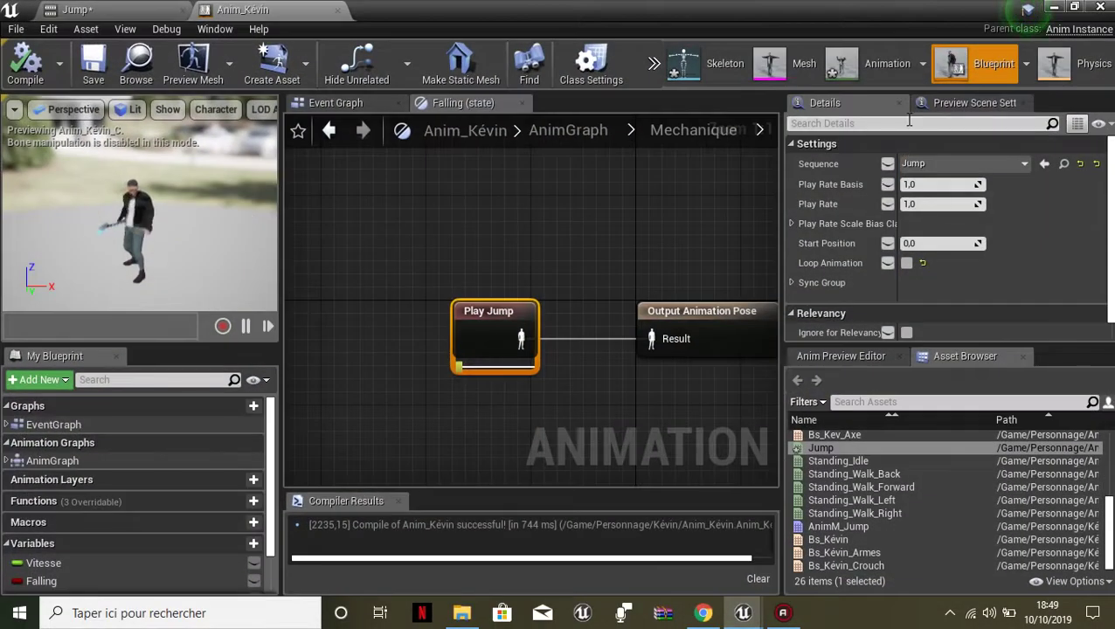
pyautogui.click(1053, 7)
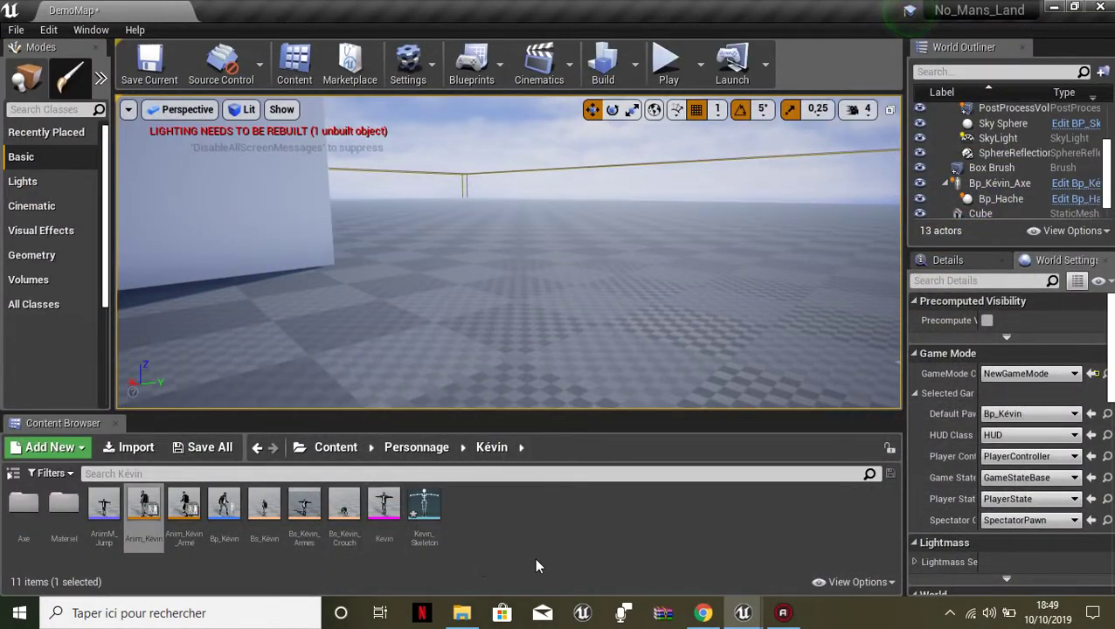
pyautogui.click(524, 559)
pyautogui.doubleClick(262, 506)
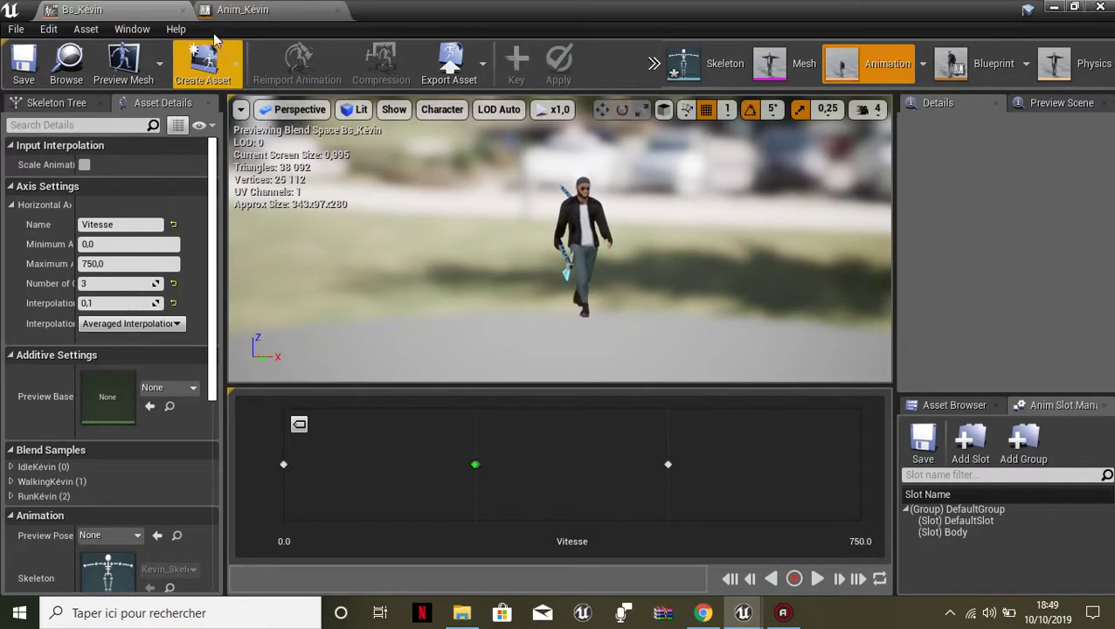
pyautogui.click(234, 10)
pyautogui.click(83, 9)
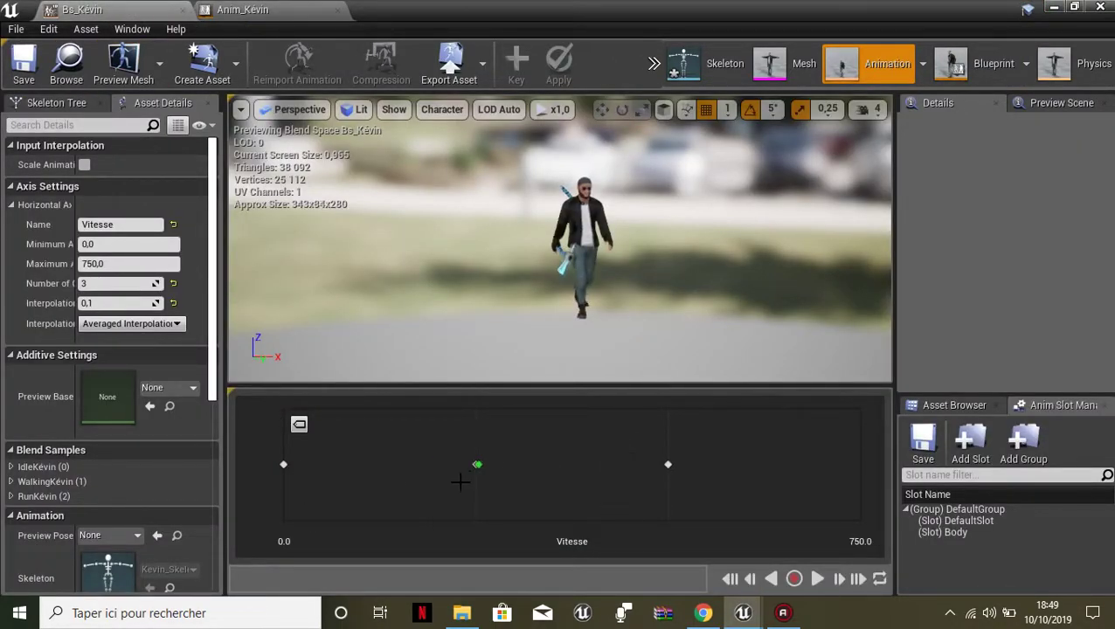
# - Apply the Kevin preview mesh to the Bs_Kévin asset, then close and reopen the blend space
pyautogui.click(1061, 102)
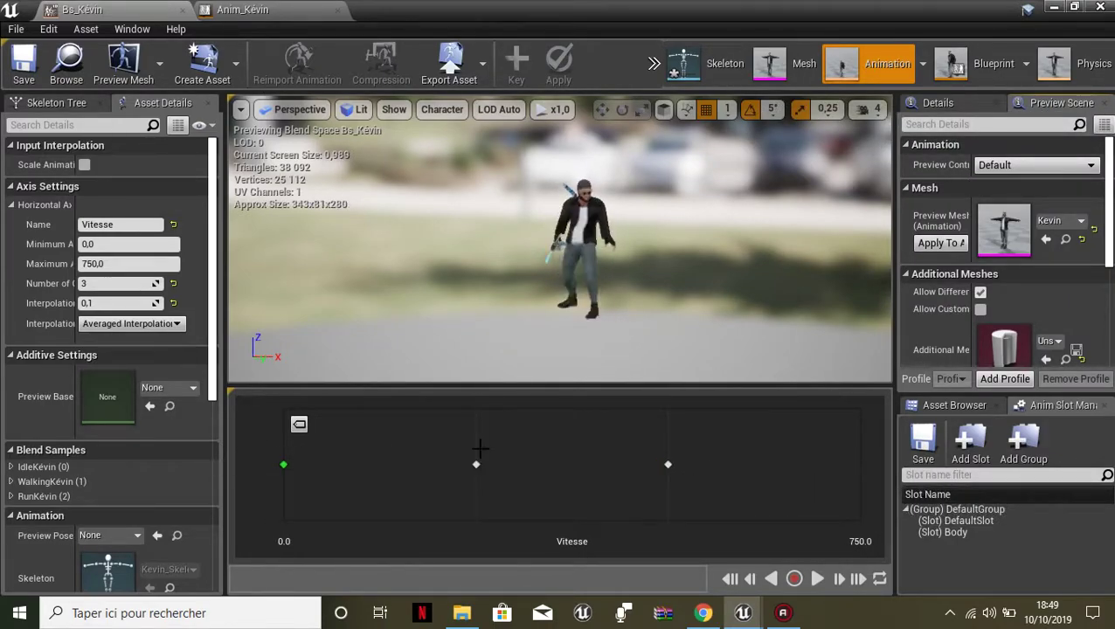
pyautogui.click(941, 243)
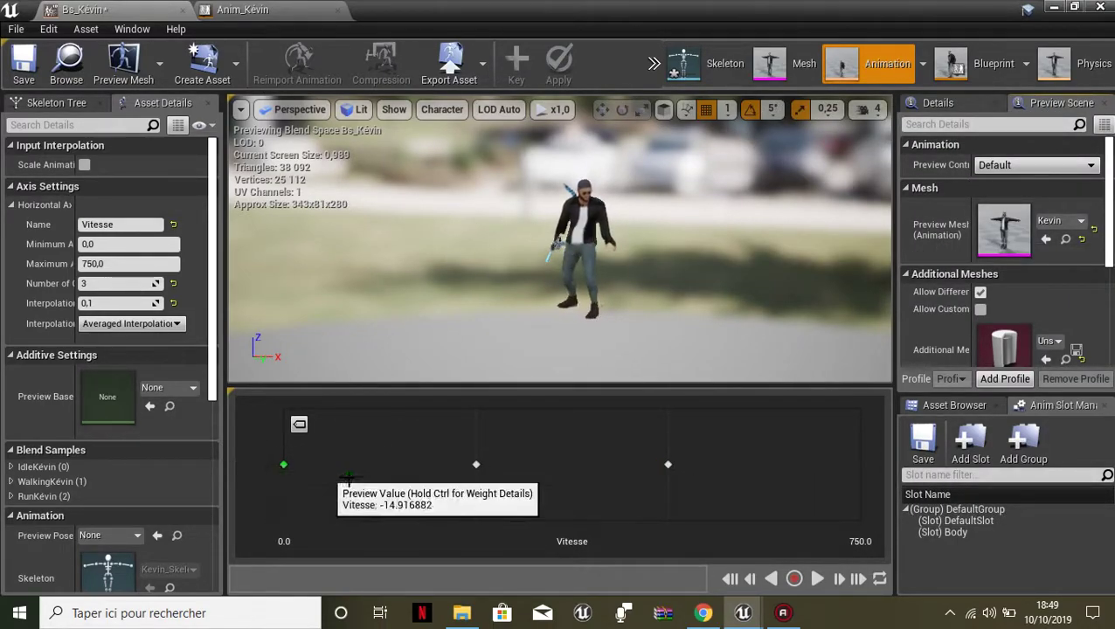
pyautogui.click(1100, 6)
pyautogui.doubleClick(282, 529)
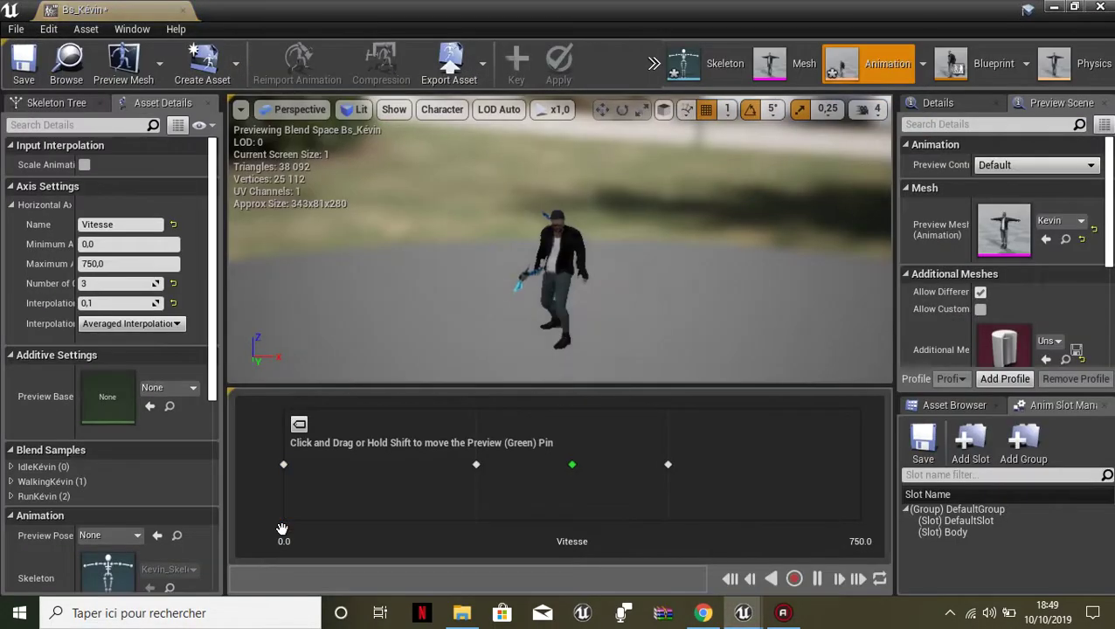
# - Preview the Vitesse blend at its idle, walking and running samples, and save Bs_Kévin
pyautogui.moveTo(479, 494); pyautogui.dragTo(277, 485)
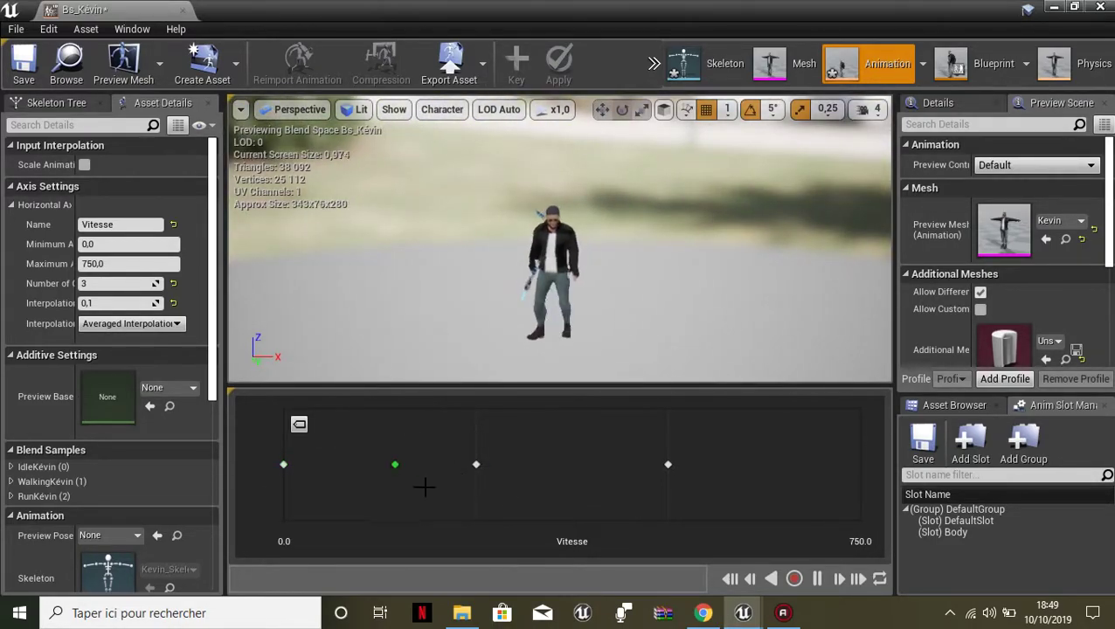
pyautogui.moveTo(398, 487); pyautogui.dragTo(474, 498)
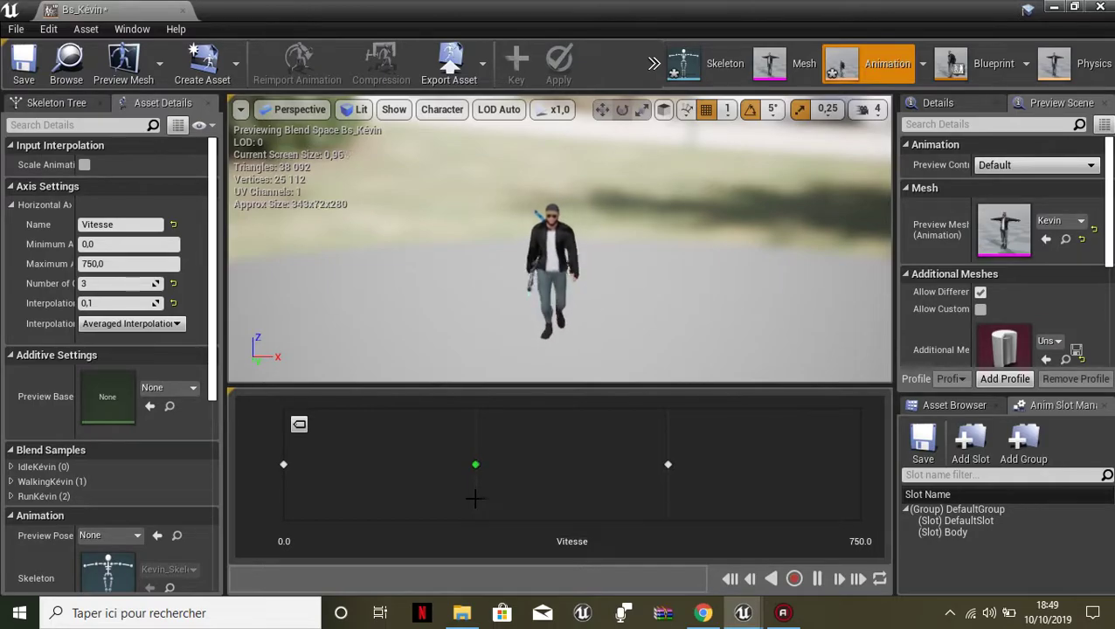
pyautogui.moveTo(474, 464); pyautogui.dragTo(667, 466)
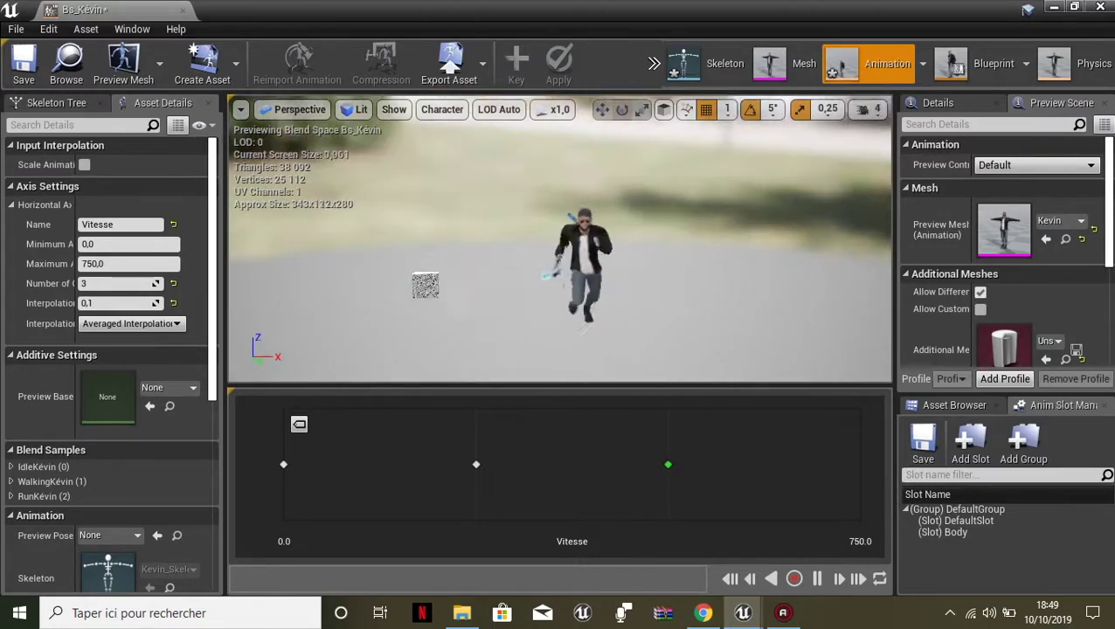
pyautogui.click(26, 63)
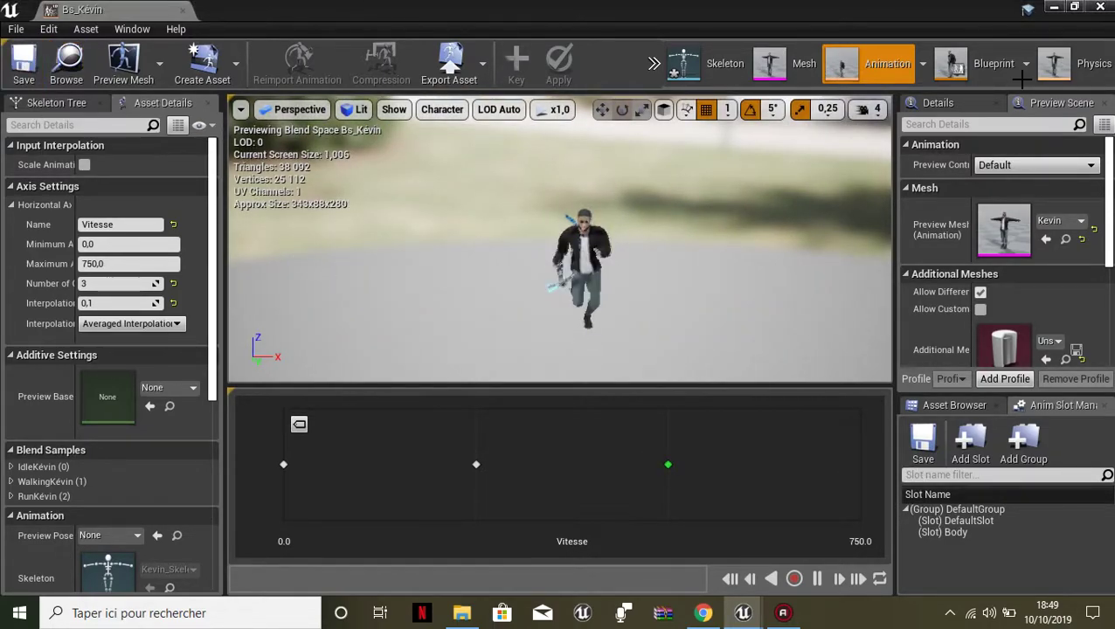
# - Return to the DemoMap level, play it to check Kévin's movement and jump again, and stop the session
pyautogui.click(1057, 7)
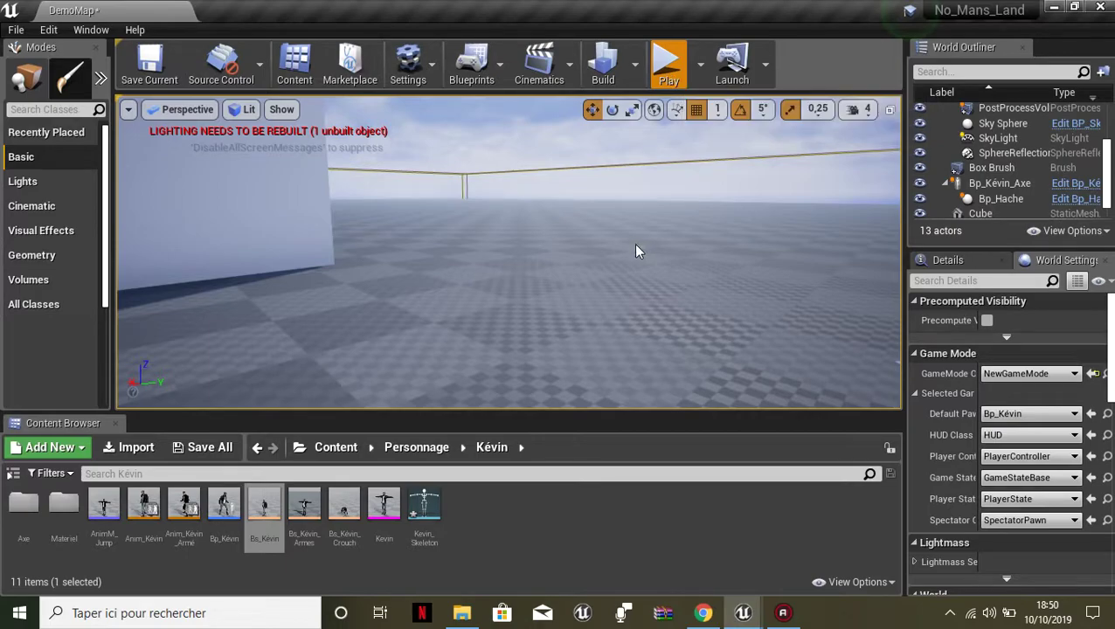
pyautogui.hotkey('alt', 'p')
pyautogui.press('w')
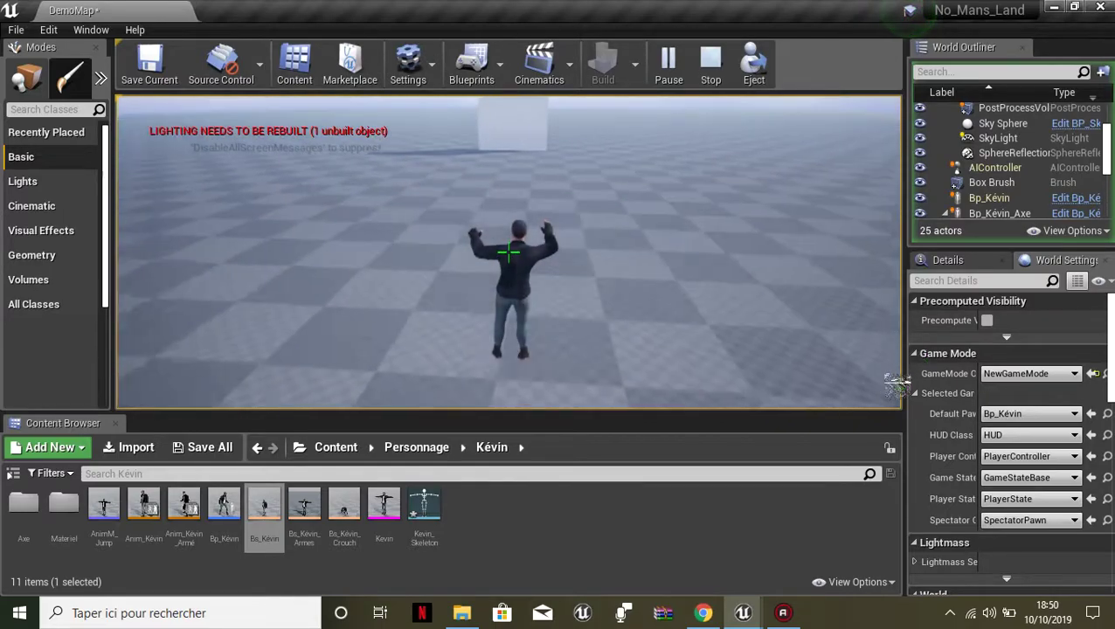
pyautogui.press('Escape')
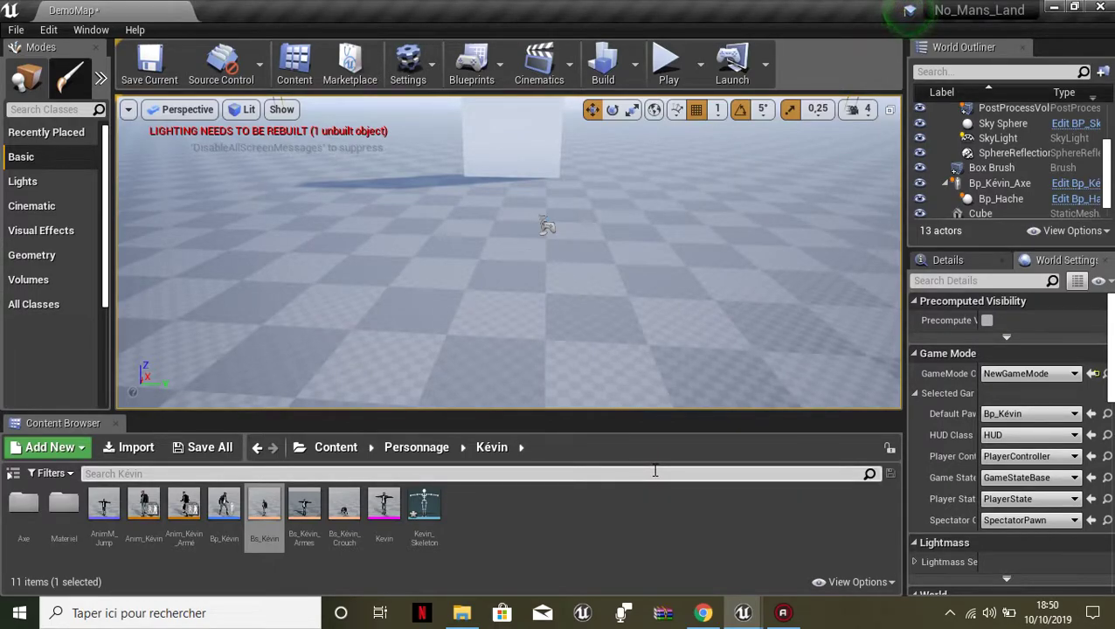
# - Switch to Chrome and show the game site's Accueil page in the Wix editor, followed by its Wix dashboard
pyautogui.click(706, 614)
pyautogui.click(272, 24)
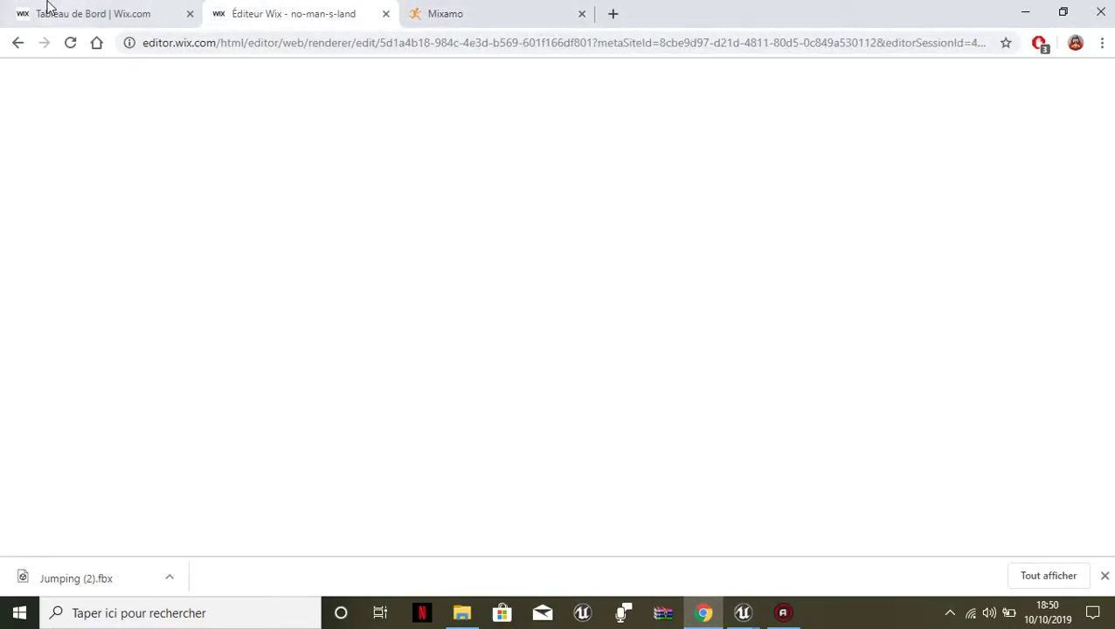
pyautogui.scroll(3, 905, 254)
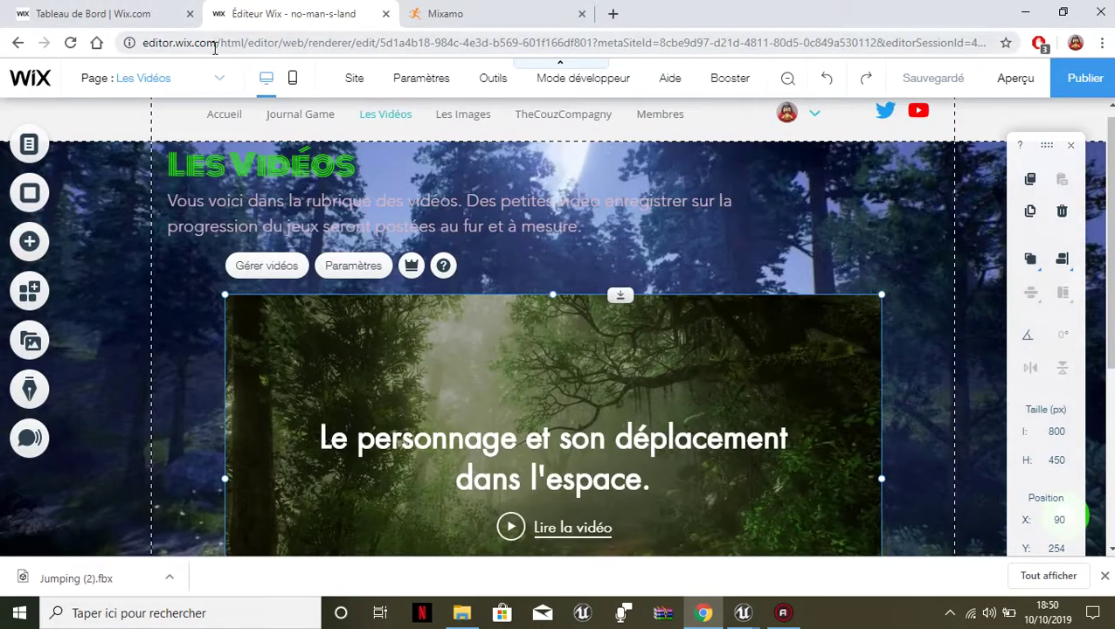
pyautogui.click(148, 102)
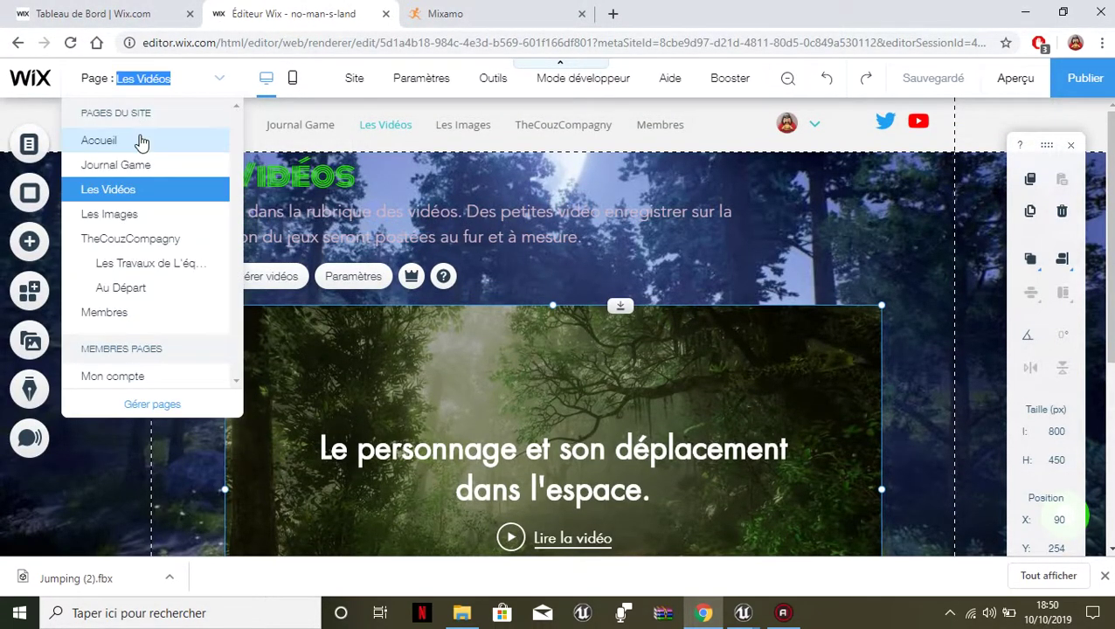
pyautogui.click(147, 140)
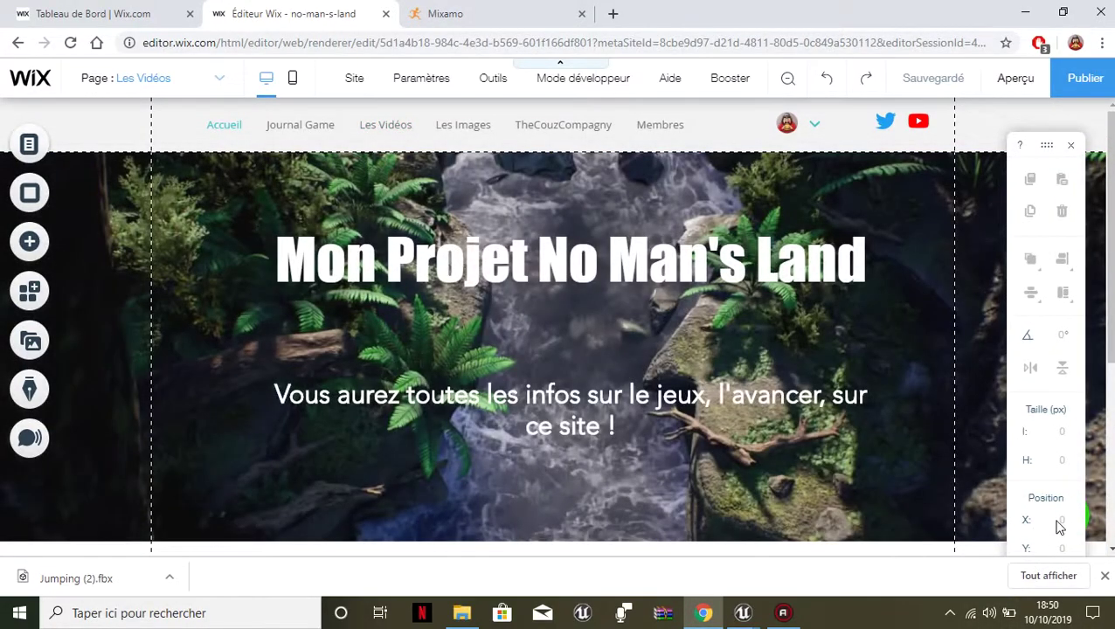
pyautogui.moveTo(1060, 144); pyautogui.dragTo(1020, 153)
pyautogui.click(187, 9)
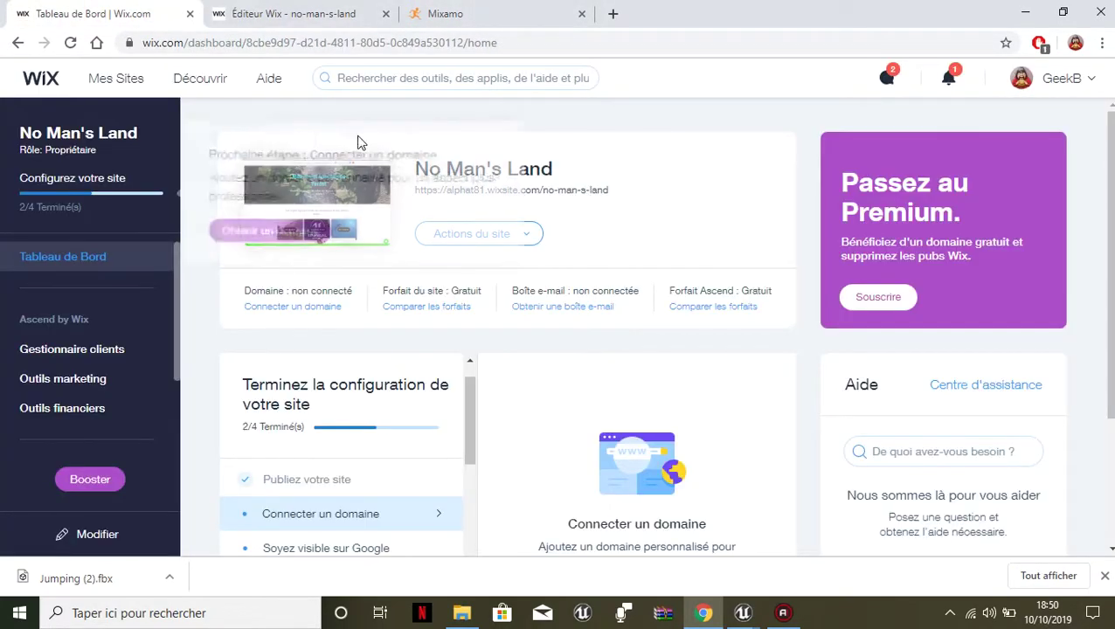
# - Switch back to Unreal Editor, play the level briefly, and set the default pawn class to Bp_Kévin_Axe
pyautogui.click(1017, 11)
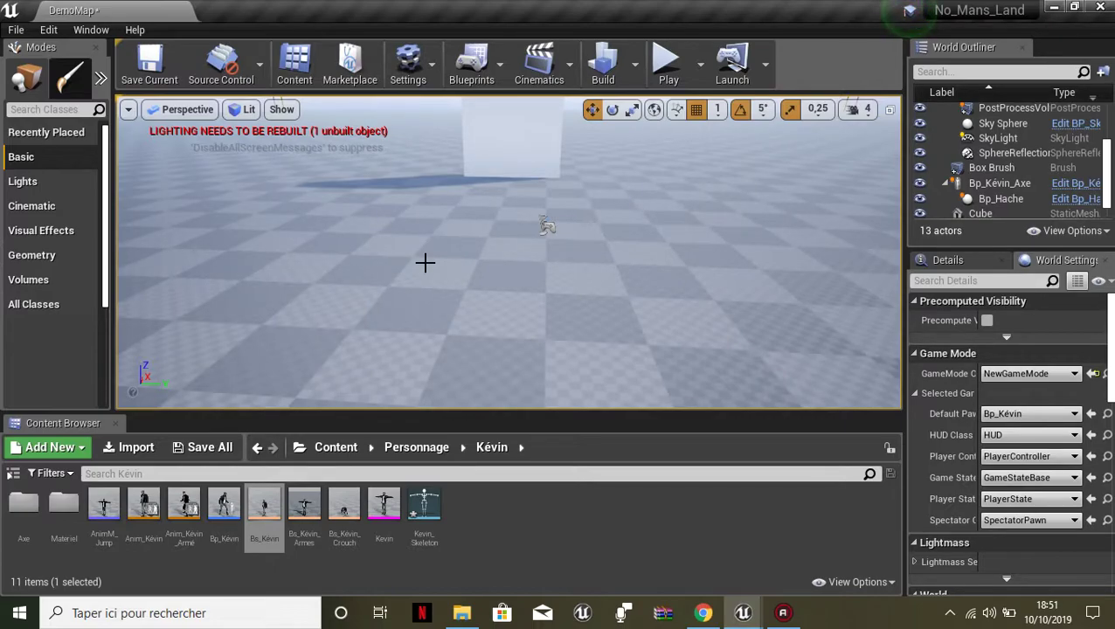
pyautogui.click(668, 68)
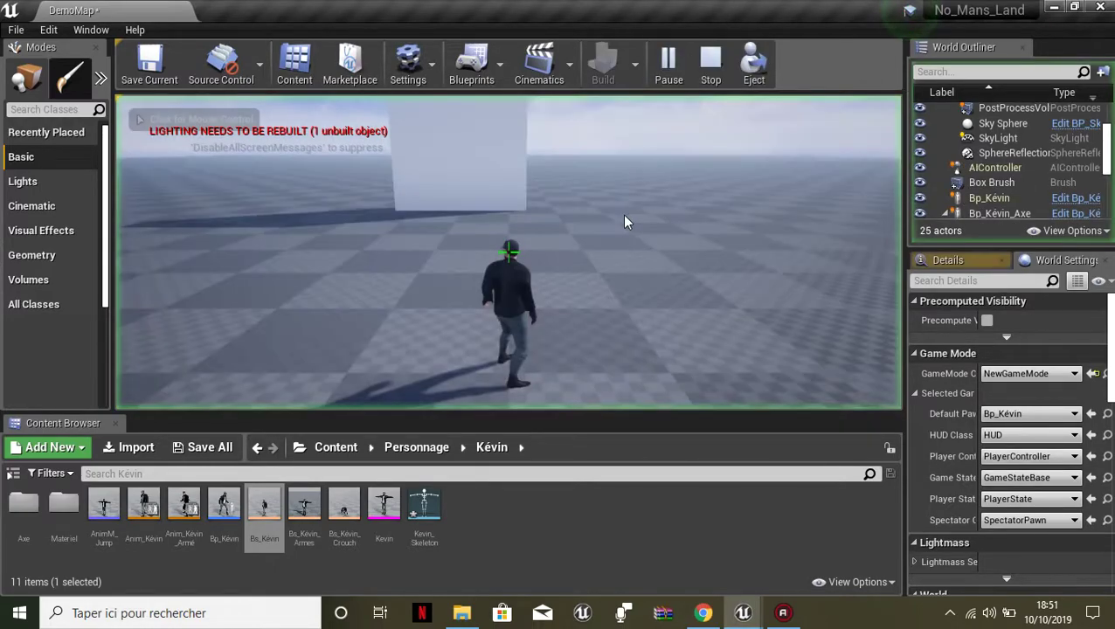
pyautogui.press('Escape')
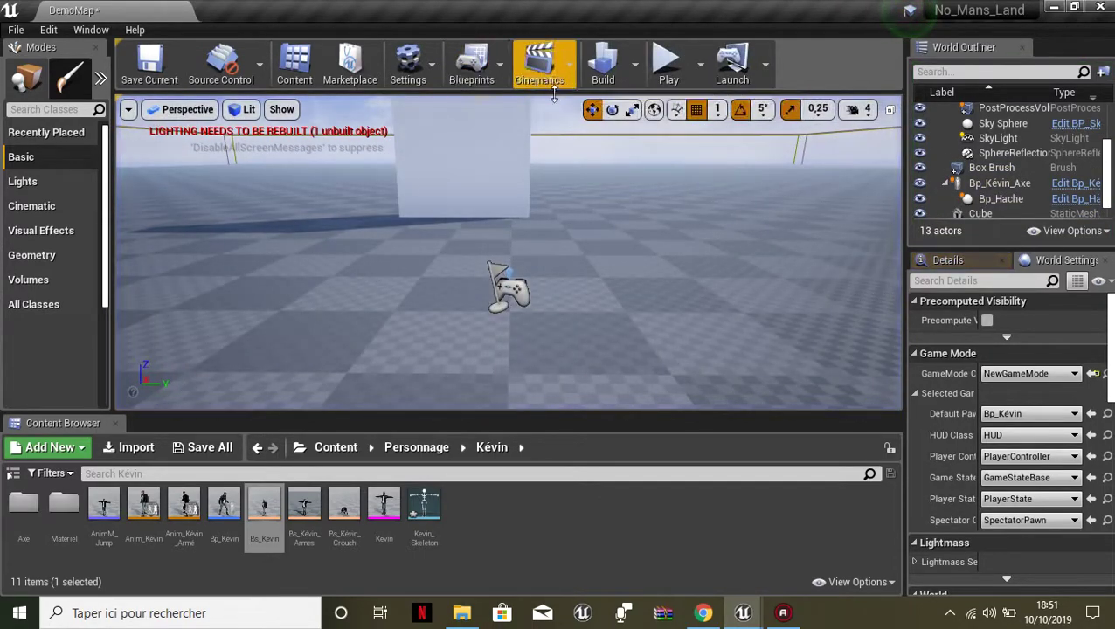
pyautogui.click(1029, 413)
pyautogui.click(970, 228)
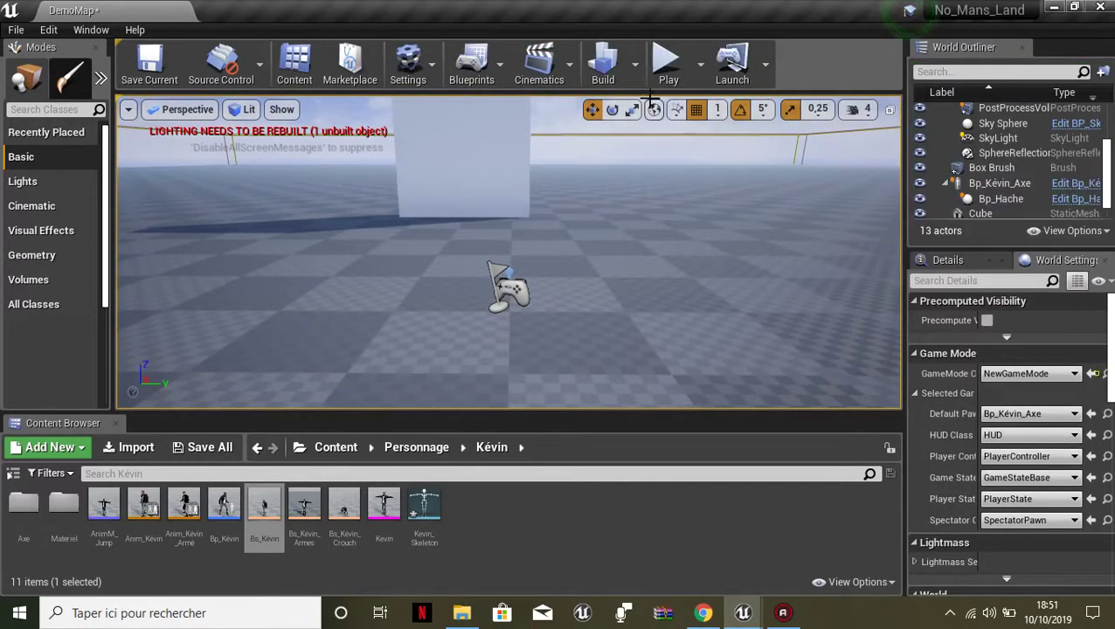
# - Play the level to test Kévin charging, throwing and recalling the axe, and stop the session
pyautogui.click(668, 70)
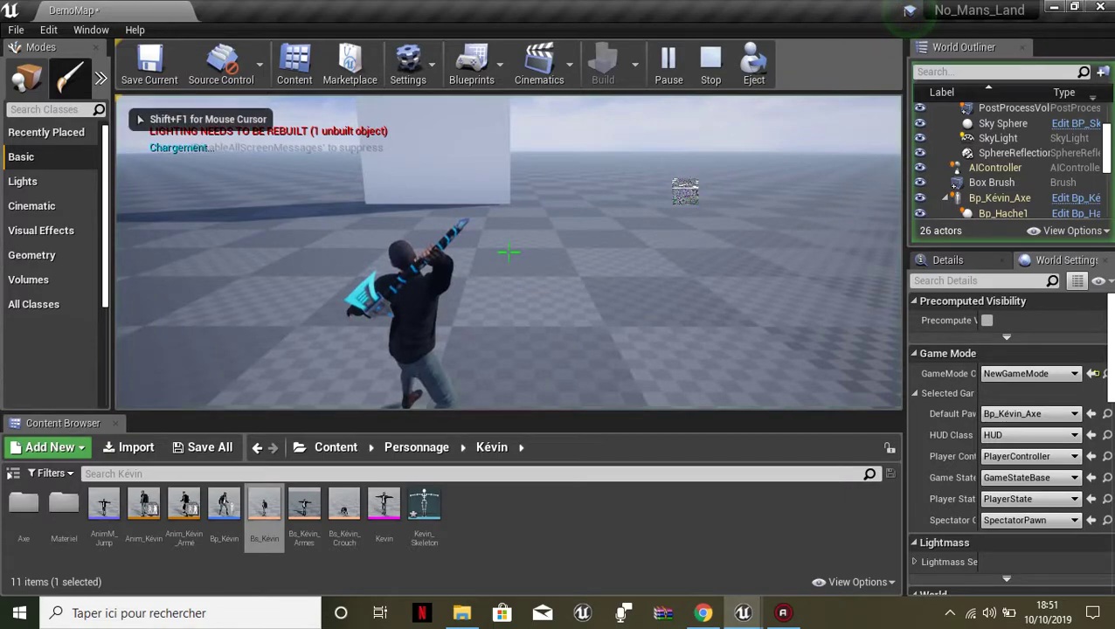
pyautogui.click(183, 113)
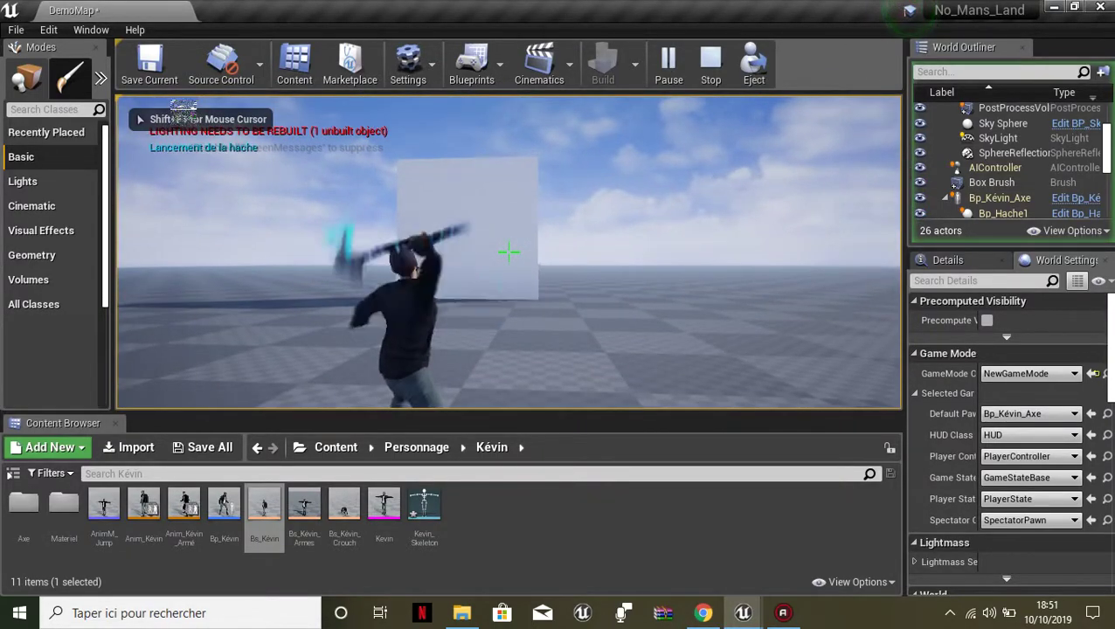
pyautogui.press('r')
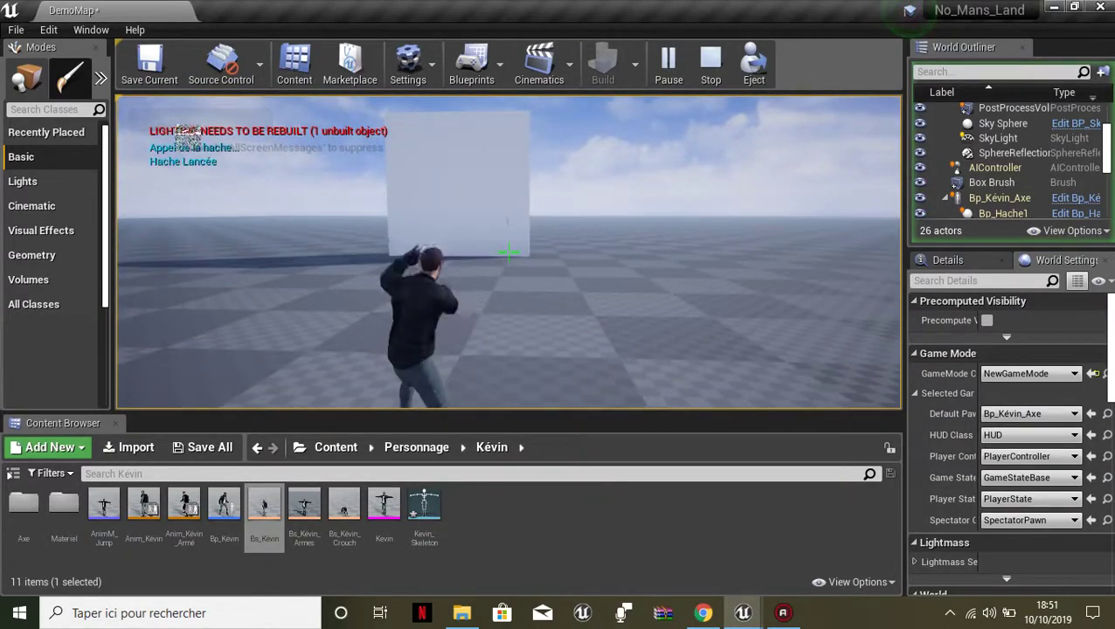
pyautogui.click(187, 135)
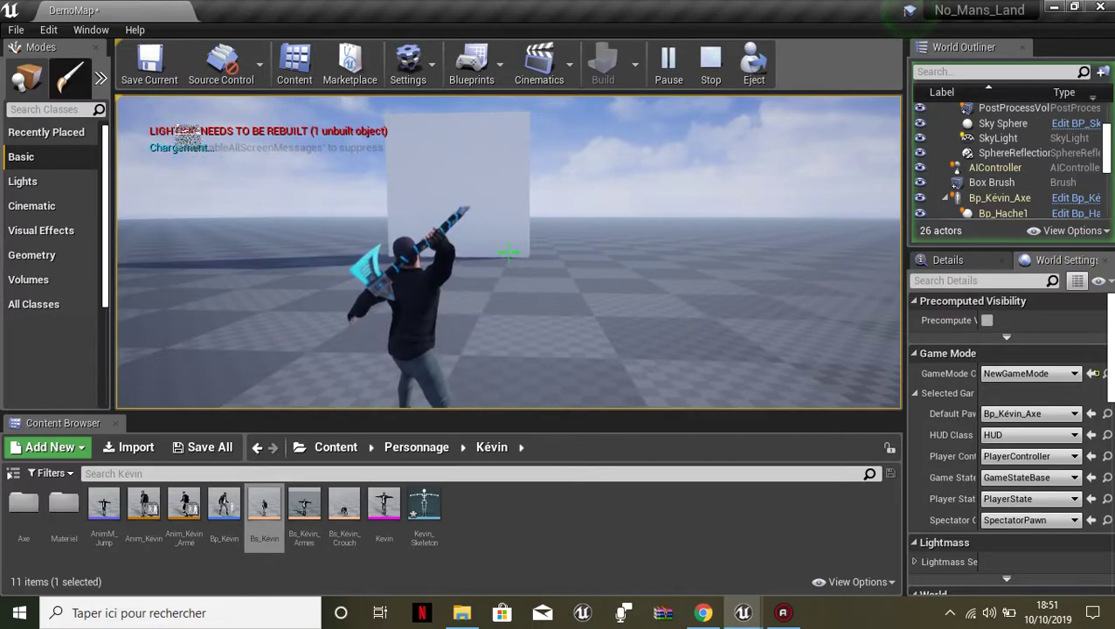
pyautogui.press('Escape')
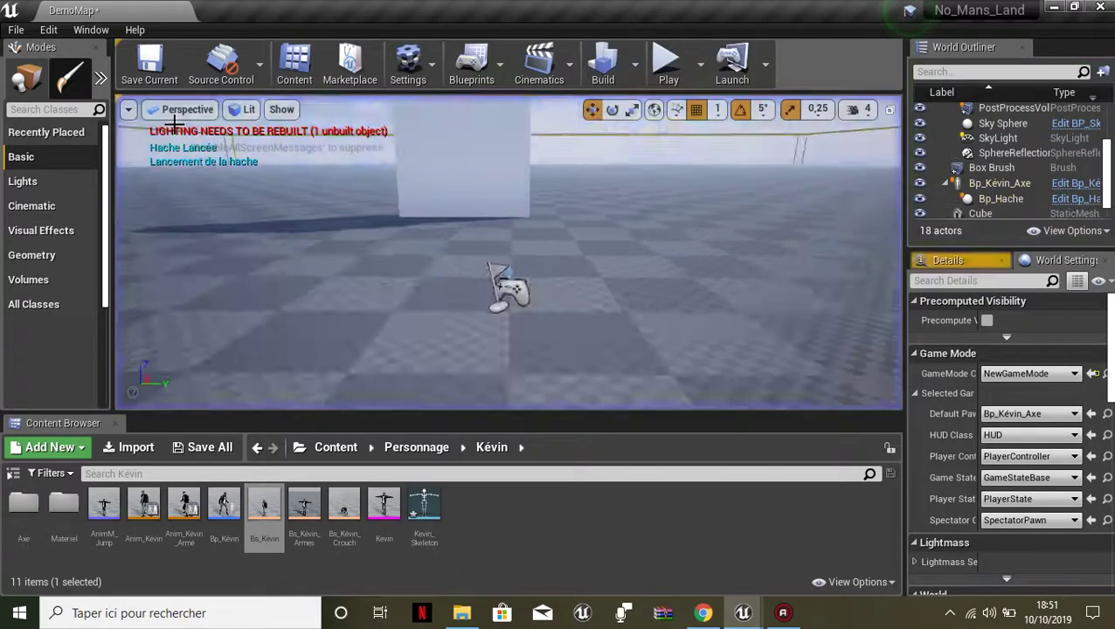
# - Open the AxeAnim folder inside Personnage's Animation folder to view the axe animations
pyautogui.click(416, 447)
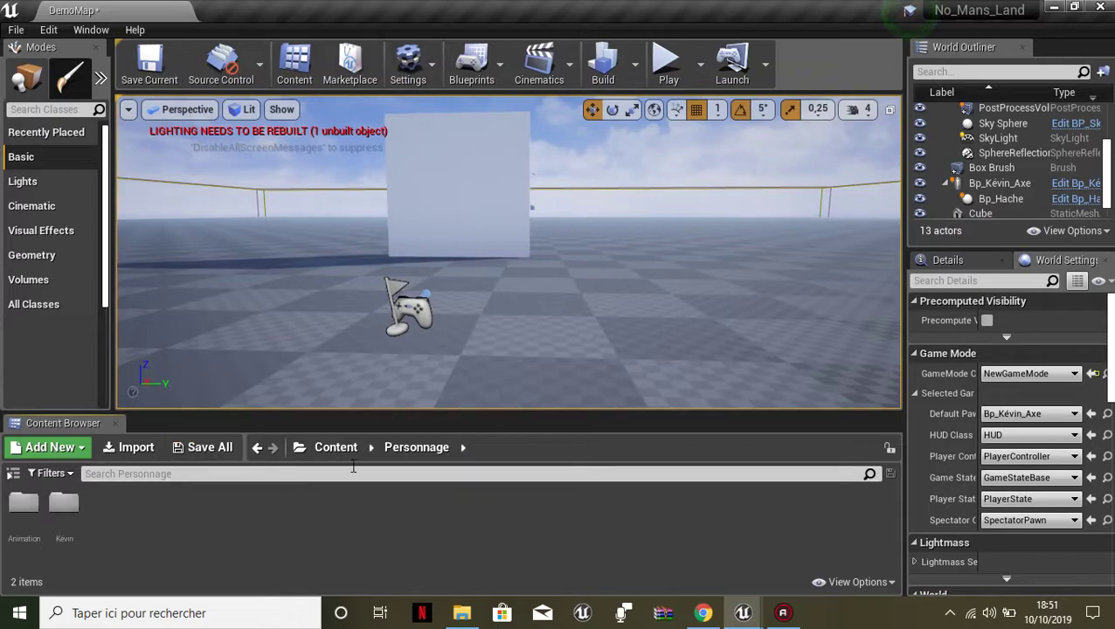
pyautogui.click(336, 447)
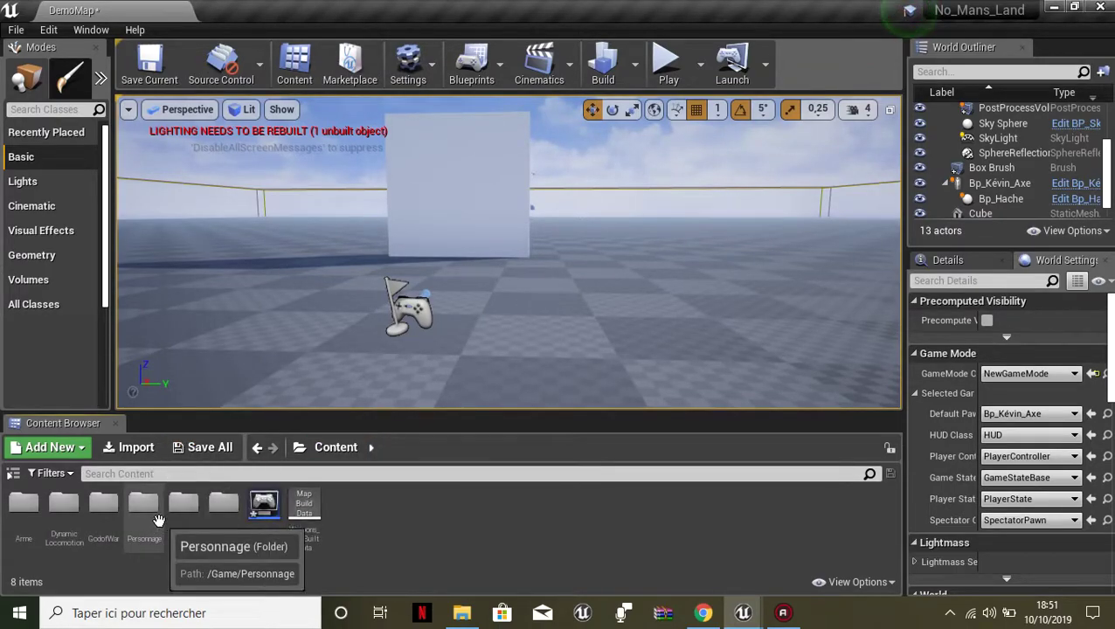
pyautogui.doubleClick(262, 500)
pyautogui.doubleClick(24, 502)
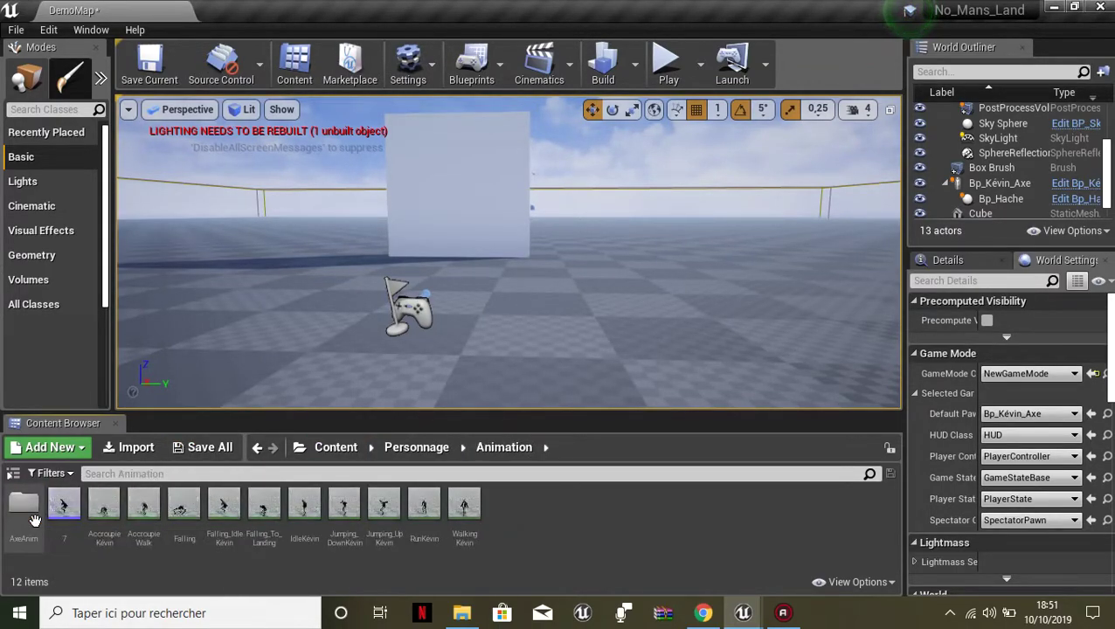
pyautogui.doubleClick(24, 502)
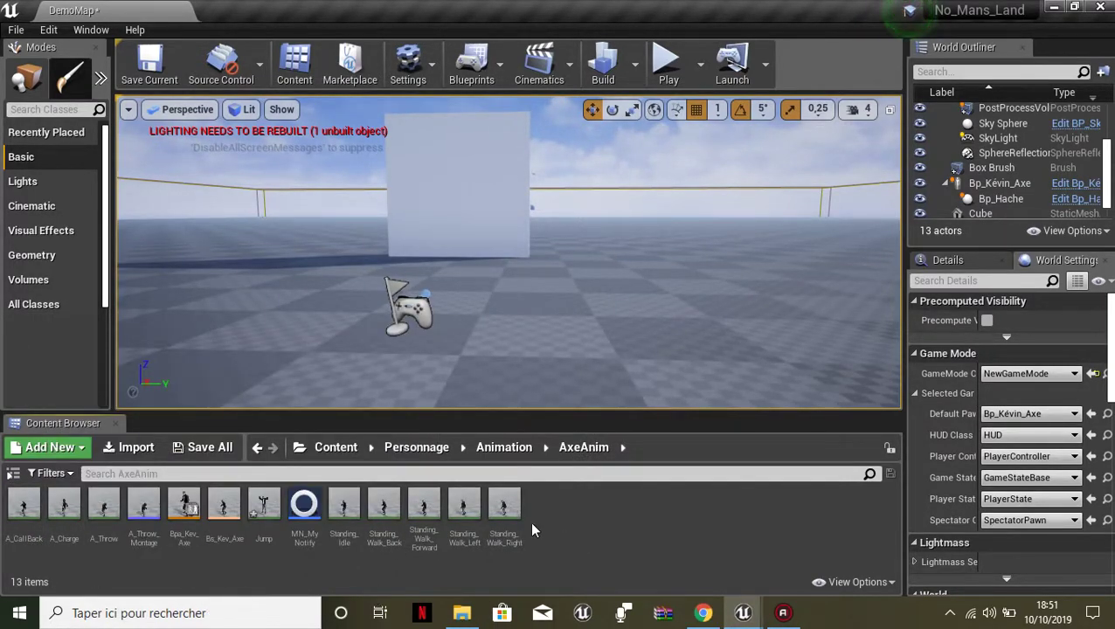
# - Preview the A_Throw and A_Charge animations, pausing A_Charge and scrubbing it to frame 50, and close their editors
pyautogui.doubleClick(104, 506)
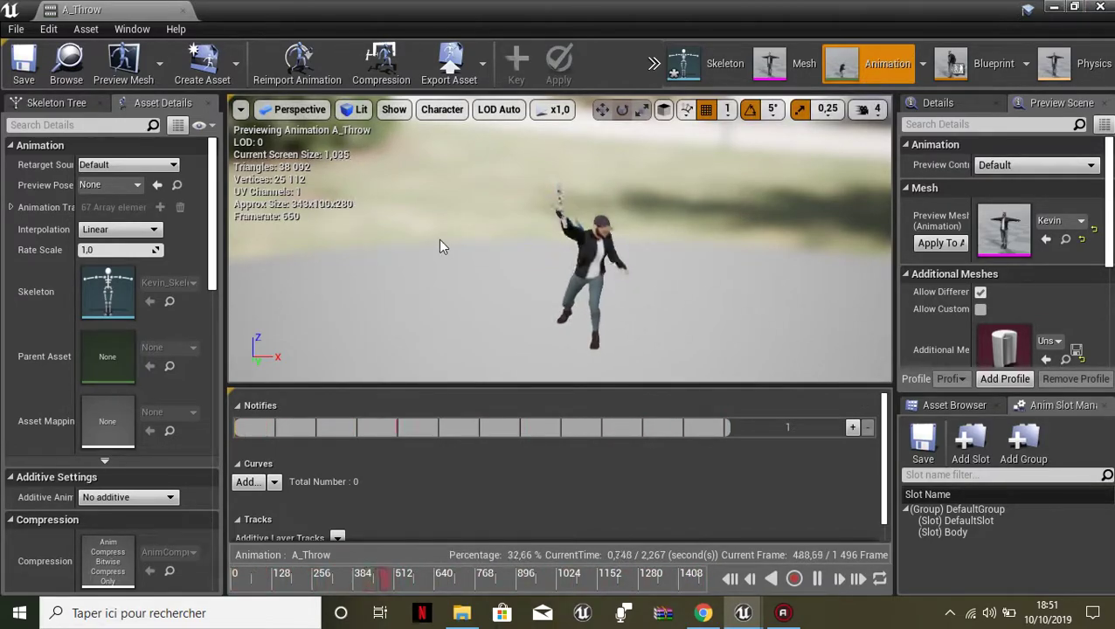
pyautogui.click(1060, 7)
pyautogui.doubleClick(62, 528)
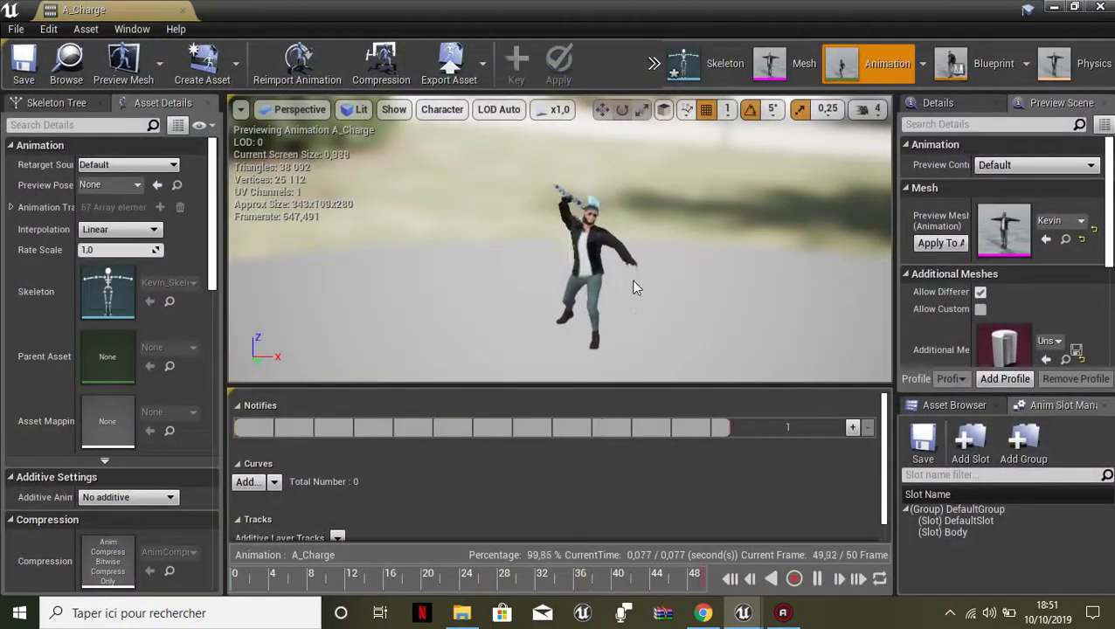
pyautogui.click(817, 578)
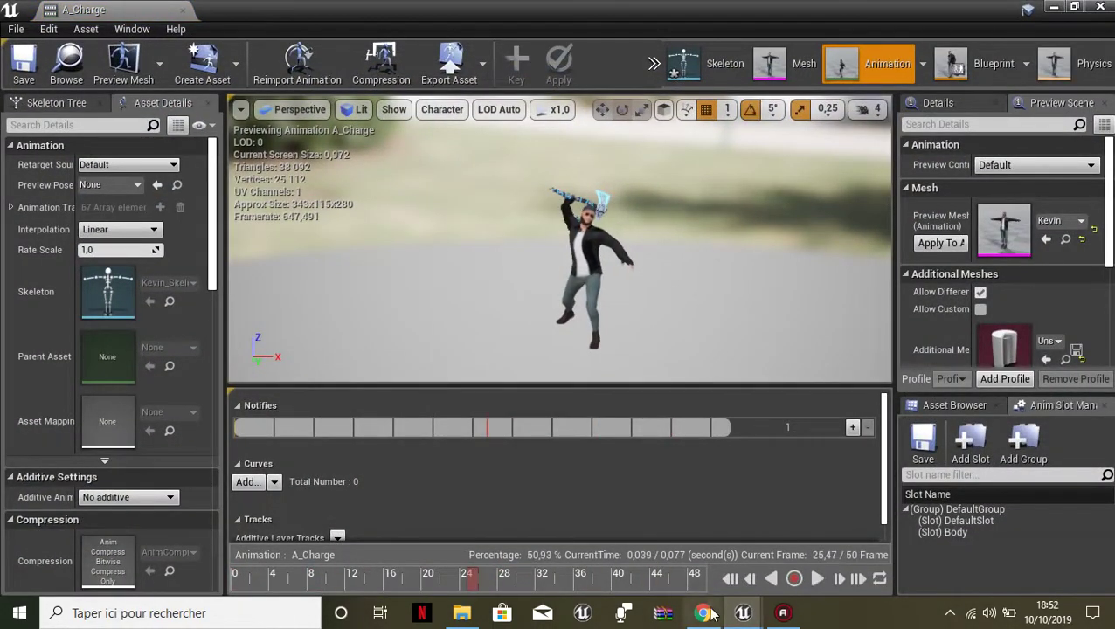
pyautogui.moveTo(472, 581); pyautogui.dragTo(766, 554)
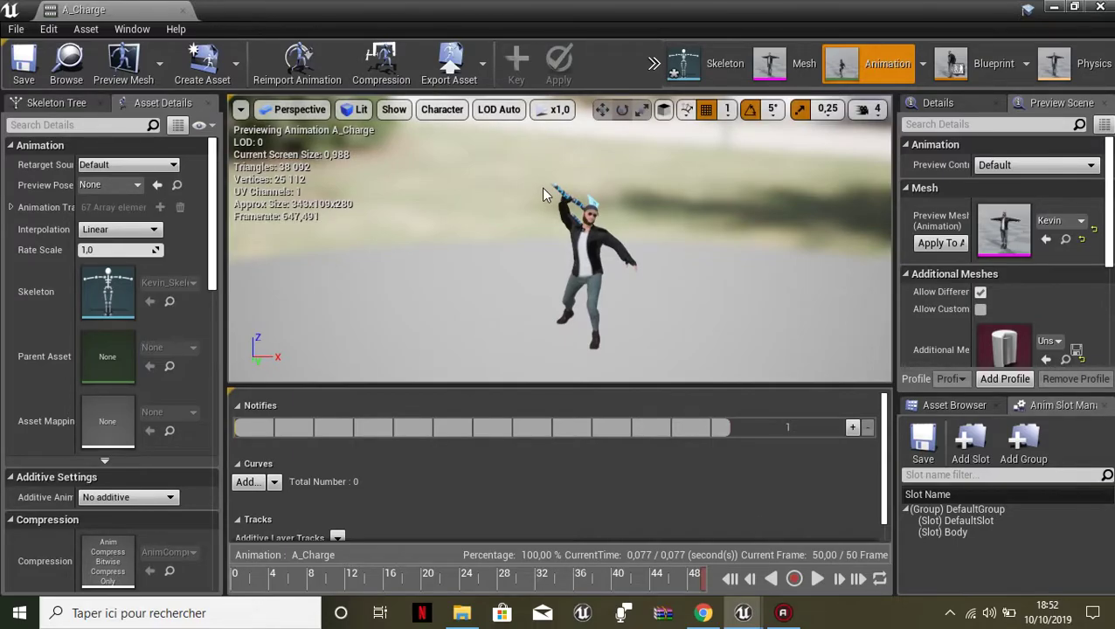
pyautogui.click(183, 10)
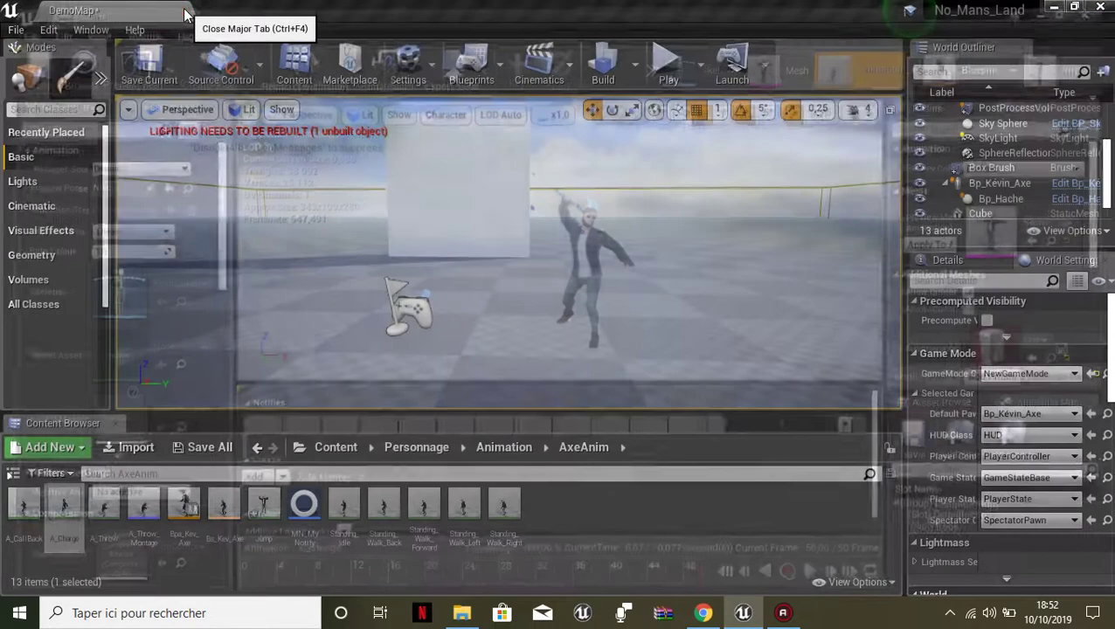
pyautogui.doubleClick(103, 506)
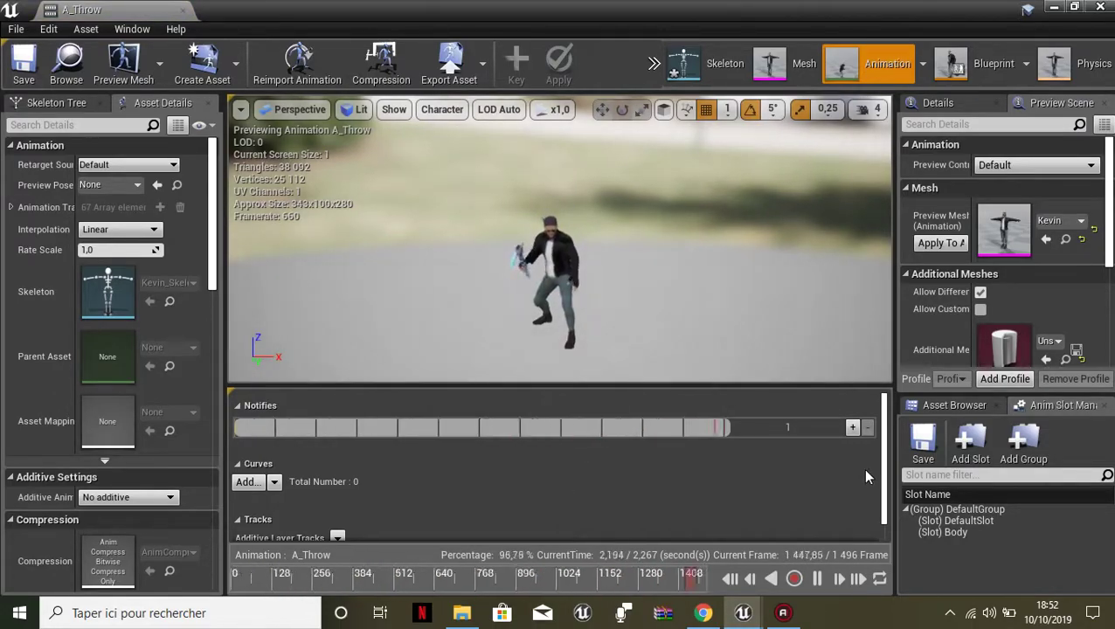
pyautogui.click(1100, 7)
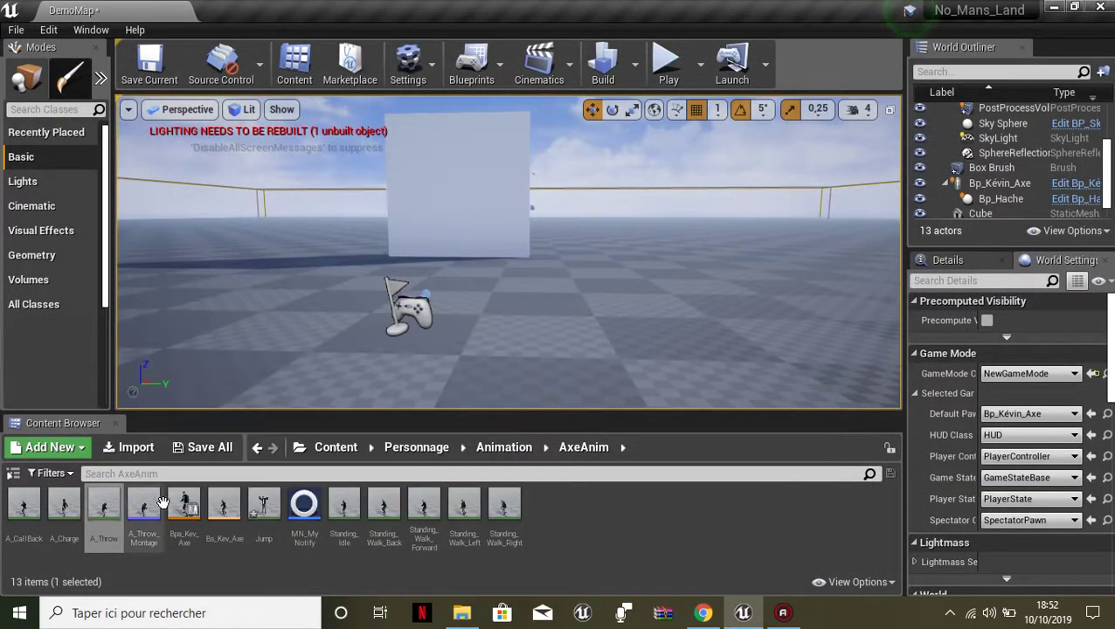
# - Open A_Throw_Montage, examine where the MN_MyNotify notify sits on its timeline, and return to the level editor
pyautogui.doubleClick(145, 507)
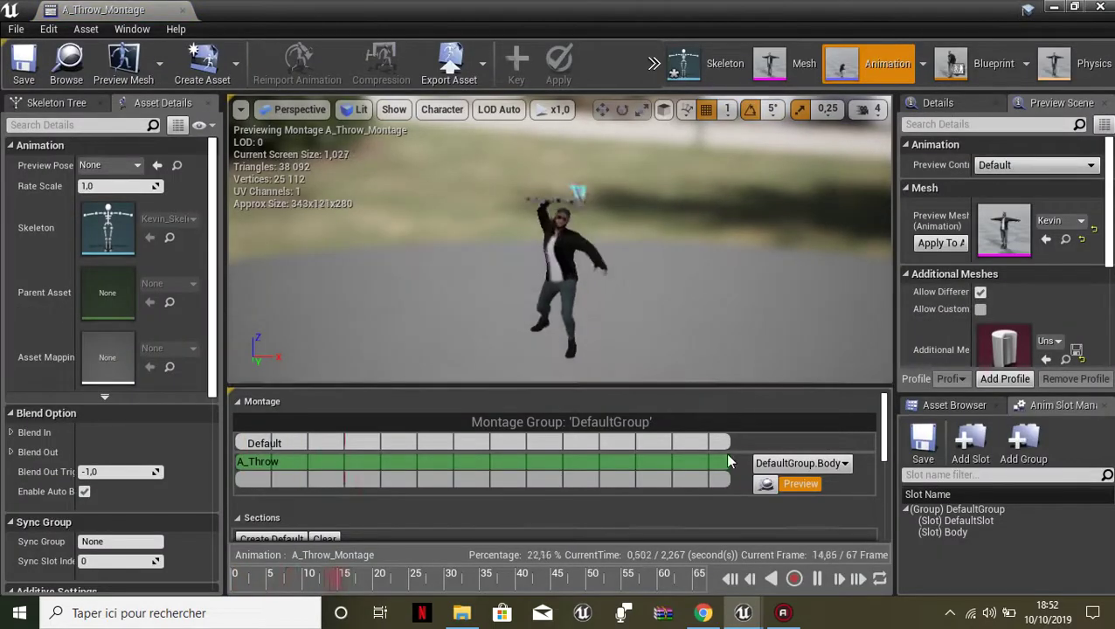
pyautogui.moveTo(885, 422); pyautogui.dragTo(884, 499)
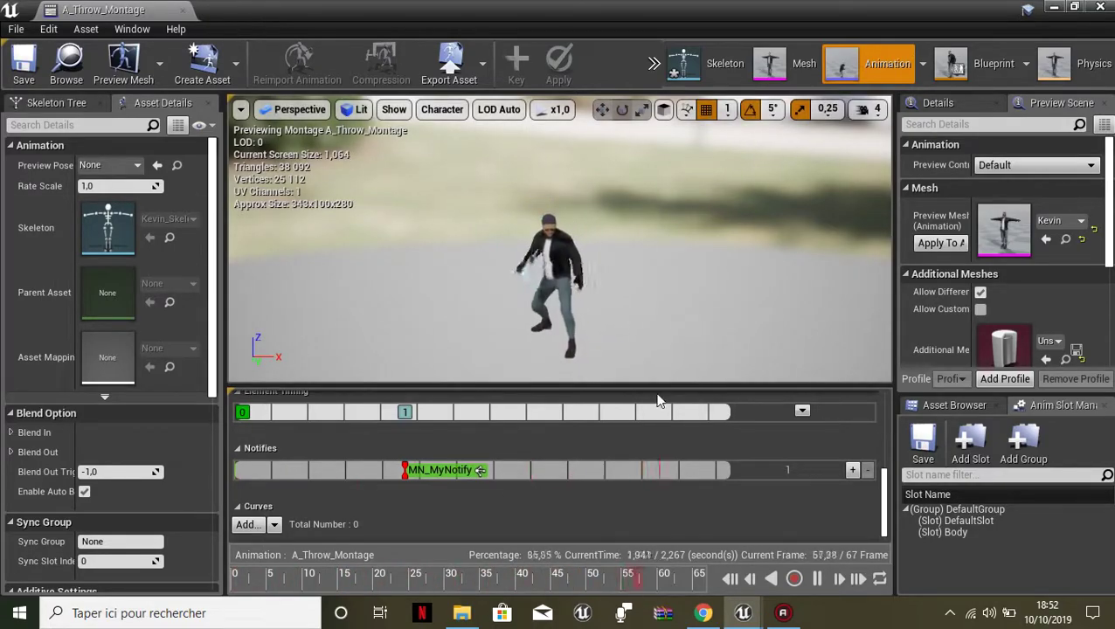
pyautogui.moveTo(885, 495); pyautogui.dragTo(885, 498)
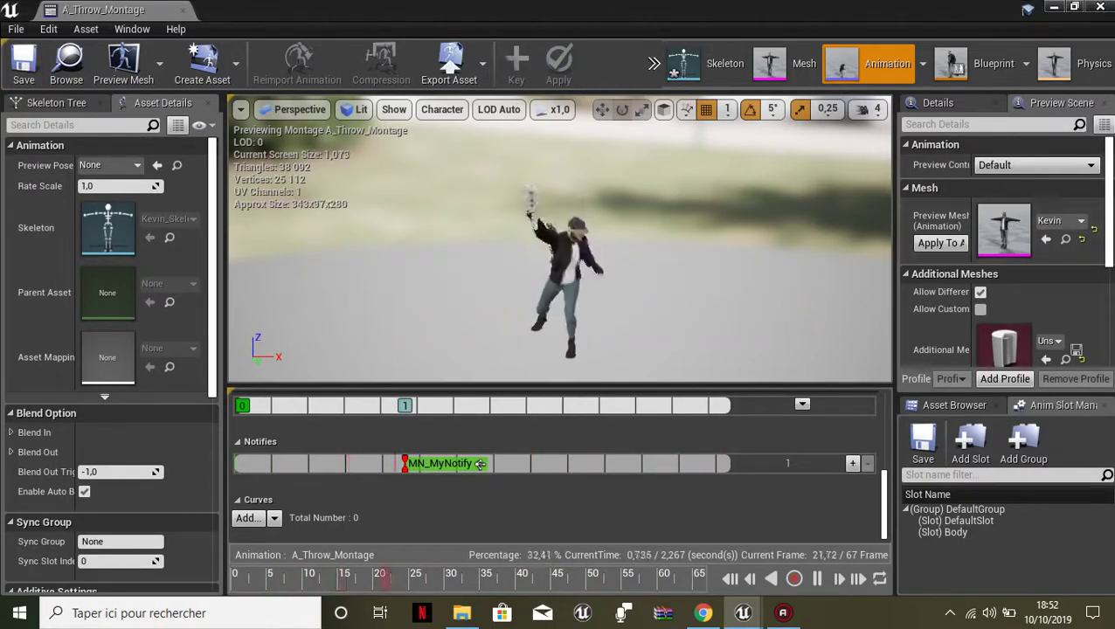
pyautogui.click(1052, 7)
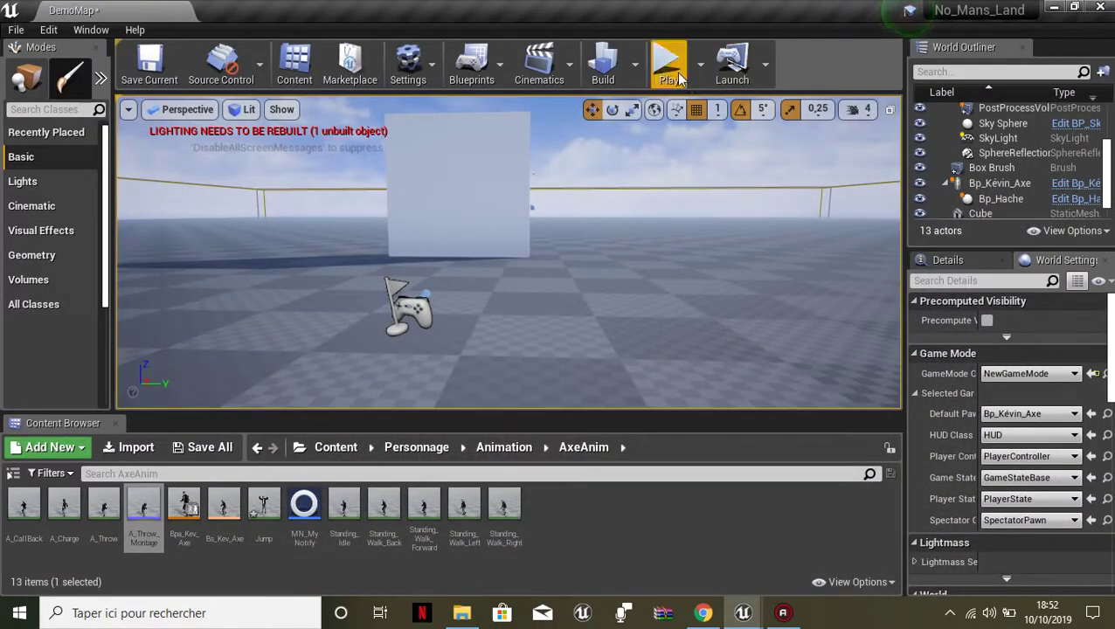
# - Play the level and repeatedly throw and recall the axe at the wall and into the sky, ending the session
pyautogui.click(669, 68)
pyautogui.click(508, 253)
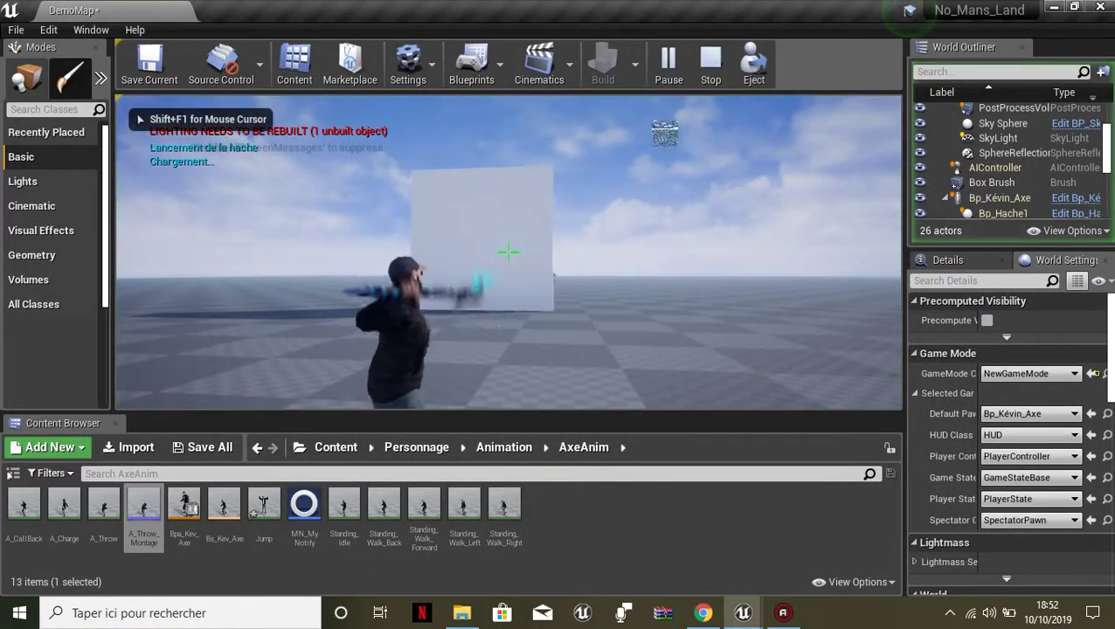
pyautogui.press('r')
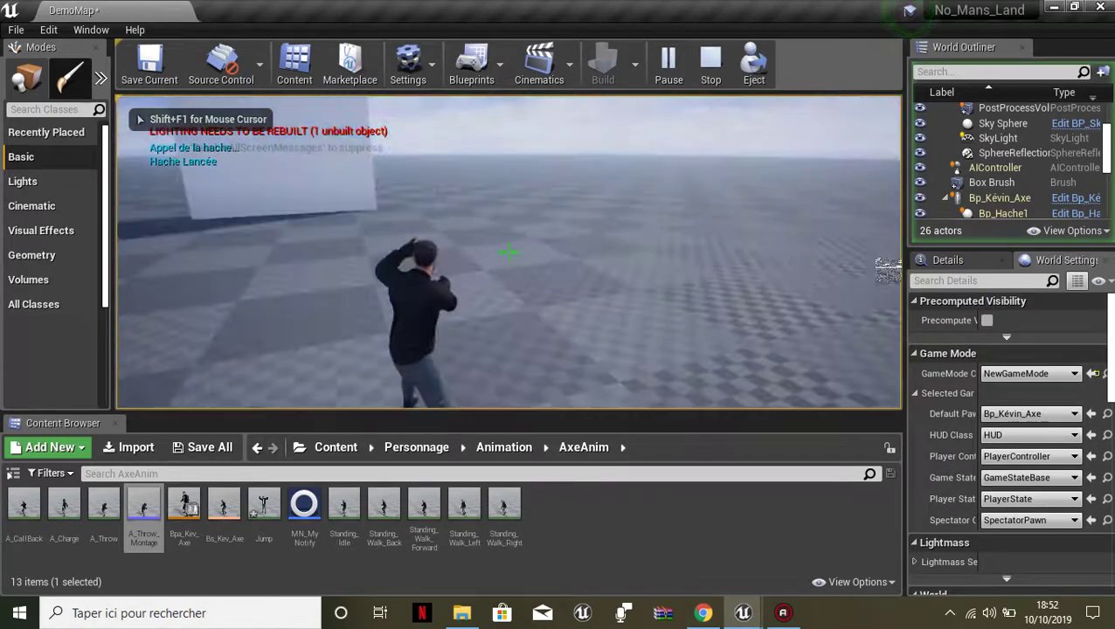
pyautogui.click(498, 109)
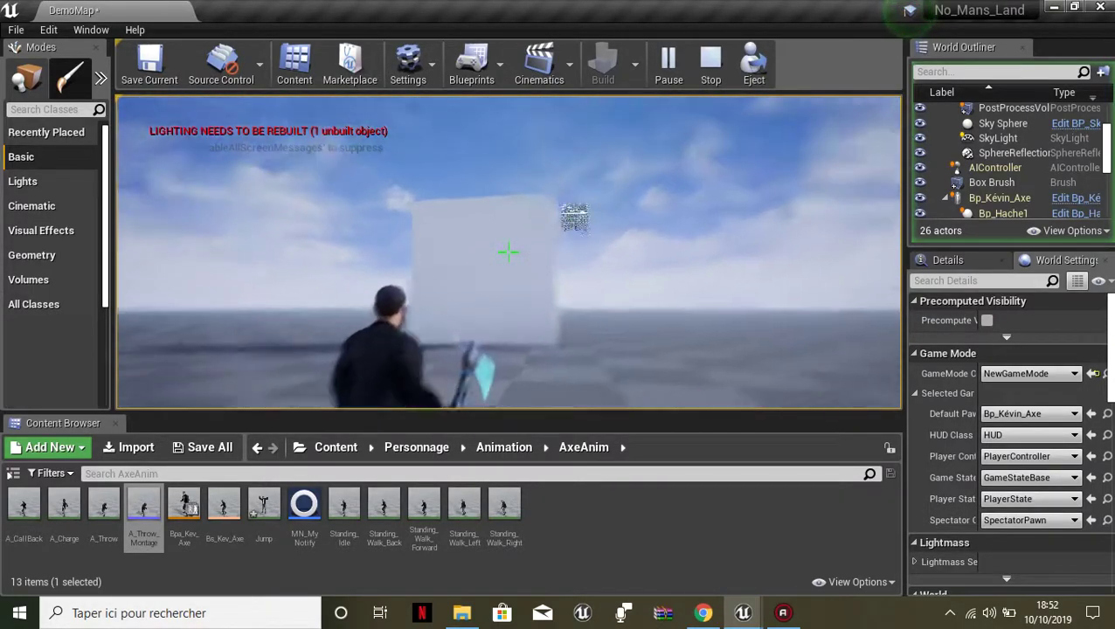
pyautogui.click(507, 252)
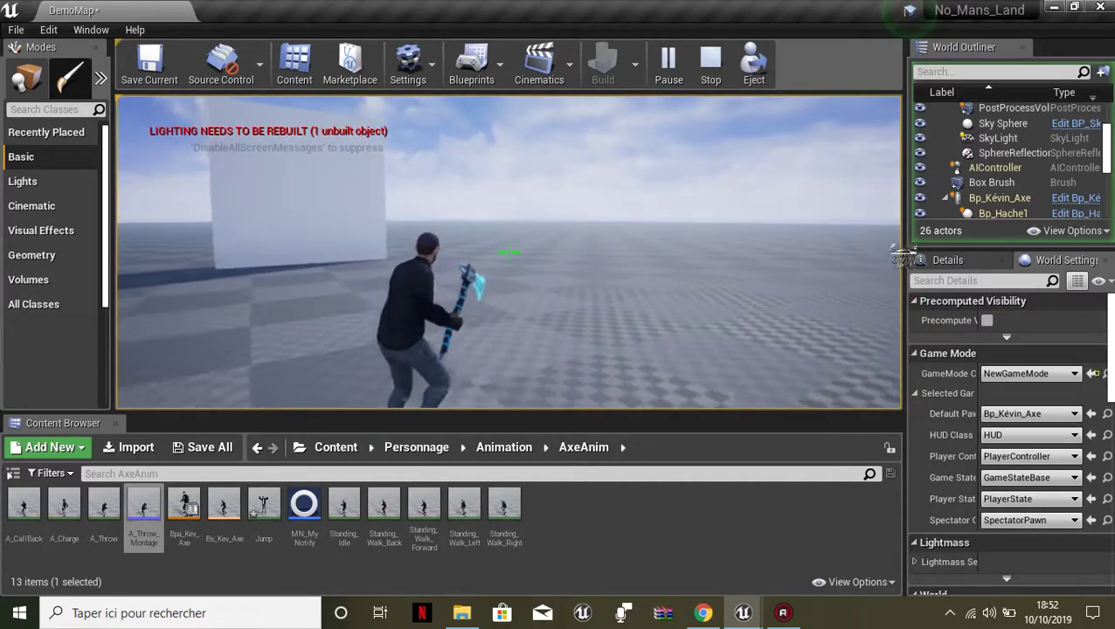
pyautogui.click(509, 253)
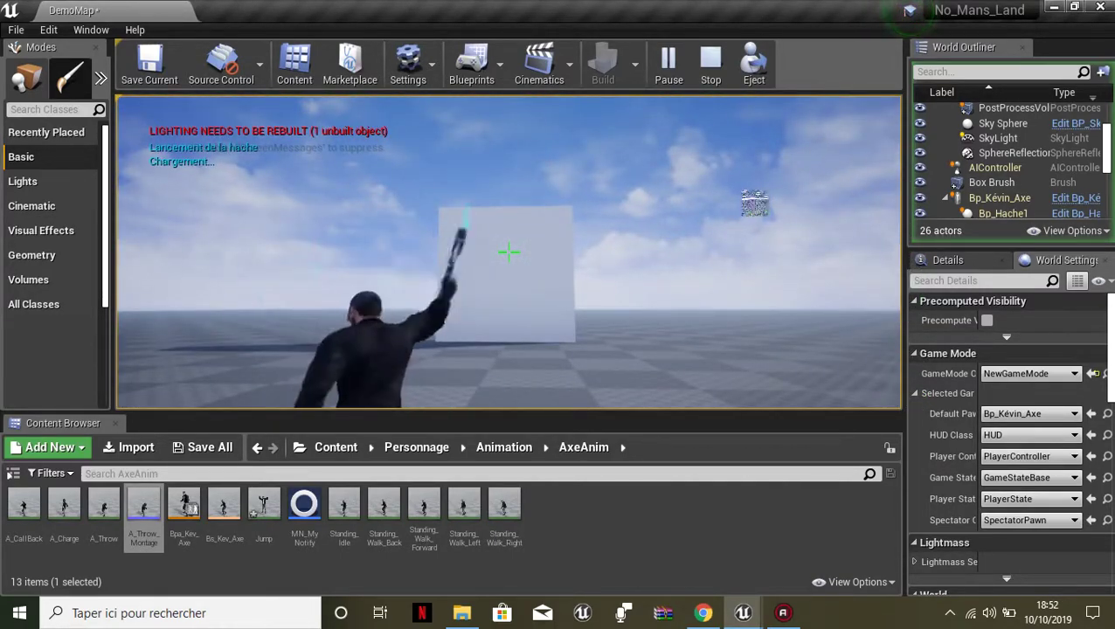
pyautogui.press('r')
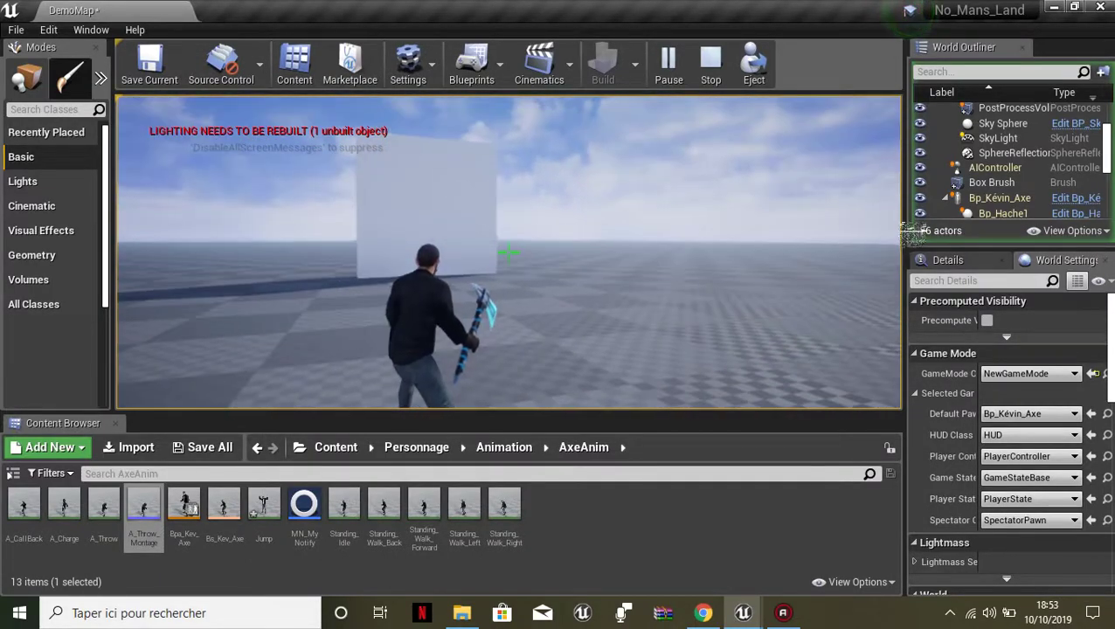
pyautogui.click(509, 252)
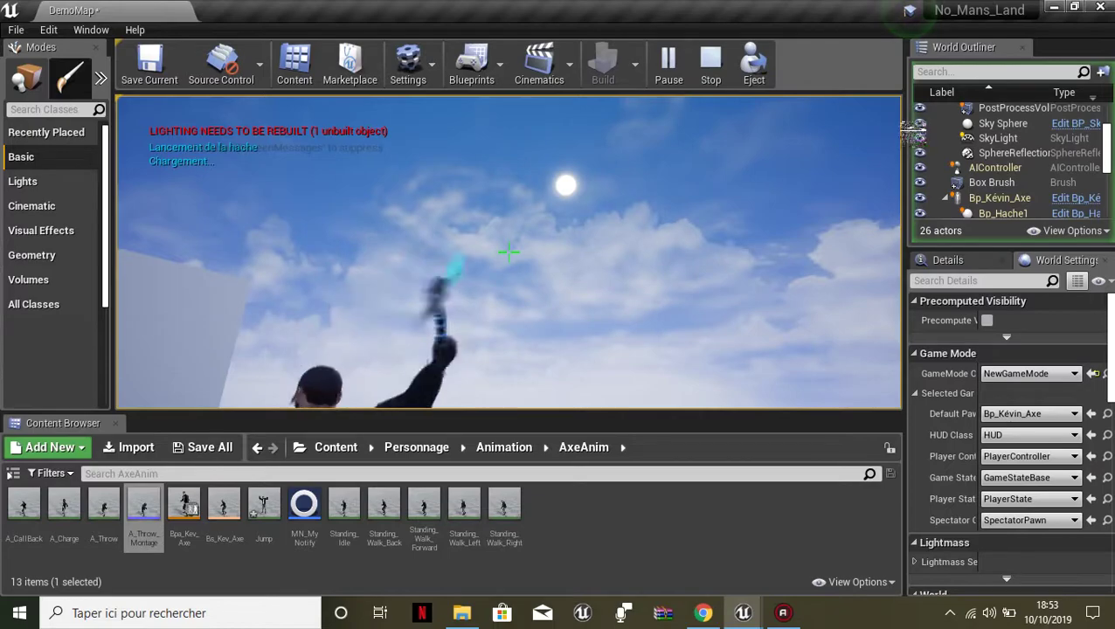
pyautogui.press('r')
pyautogui.press('Escape')
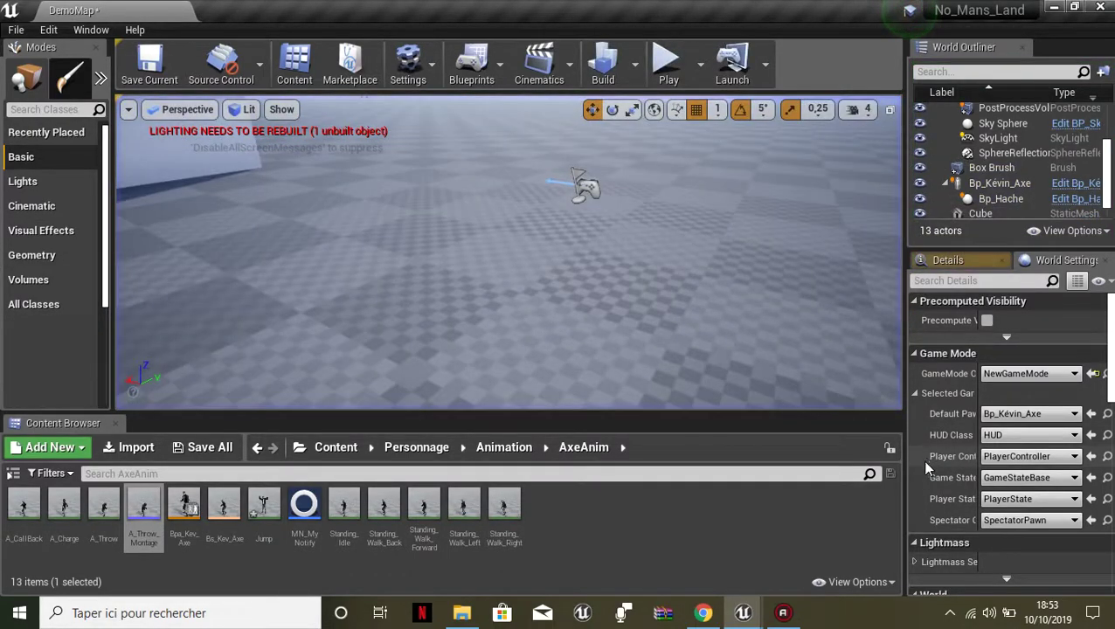
# - Enlarge the level viewport slightly in height and width, and clear the asset selection in the AxeAnim folder
pyautogui.moveTo(642, 422); pyautogui.dragTo(611, 425)
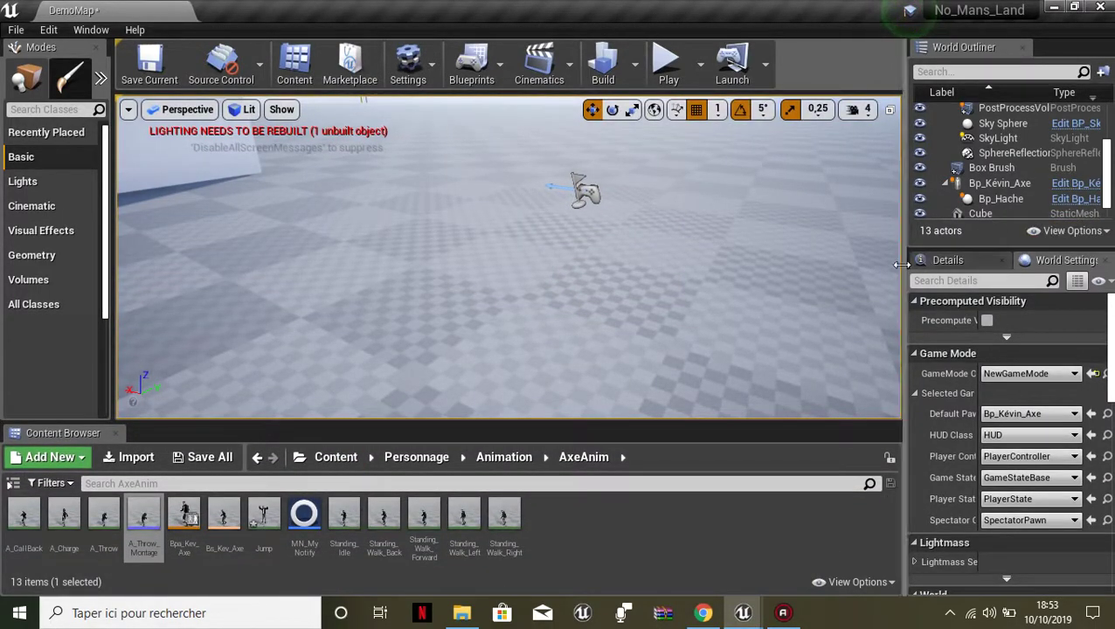
pyautogui.moveTo(901, 265); pyautogui.dragTo(931, 267)
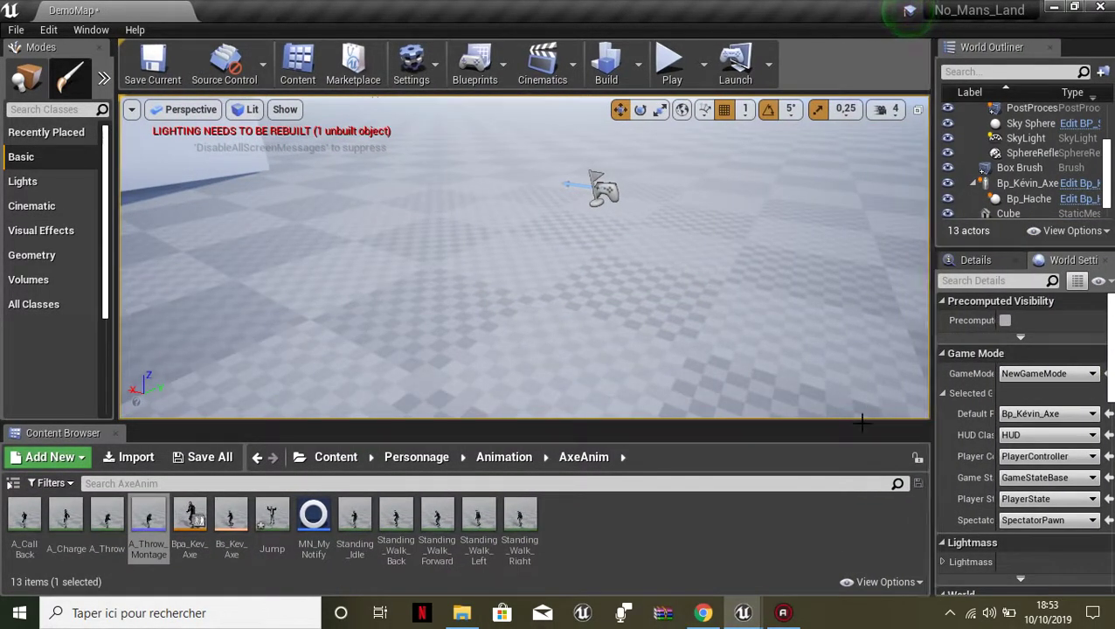
pyautogui.click(774, 523)
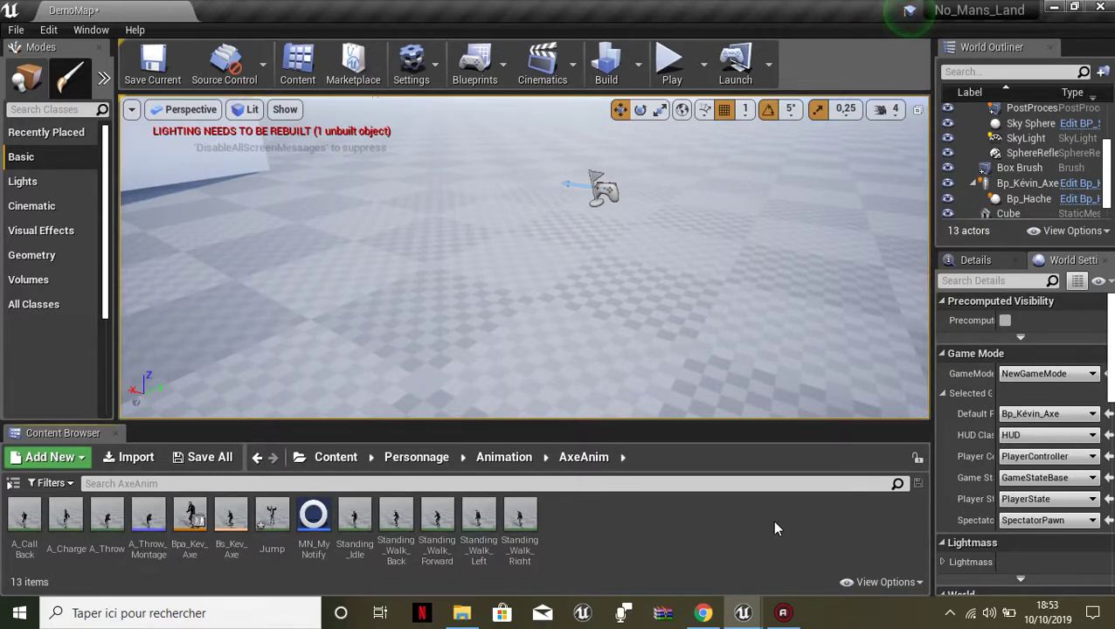